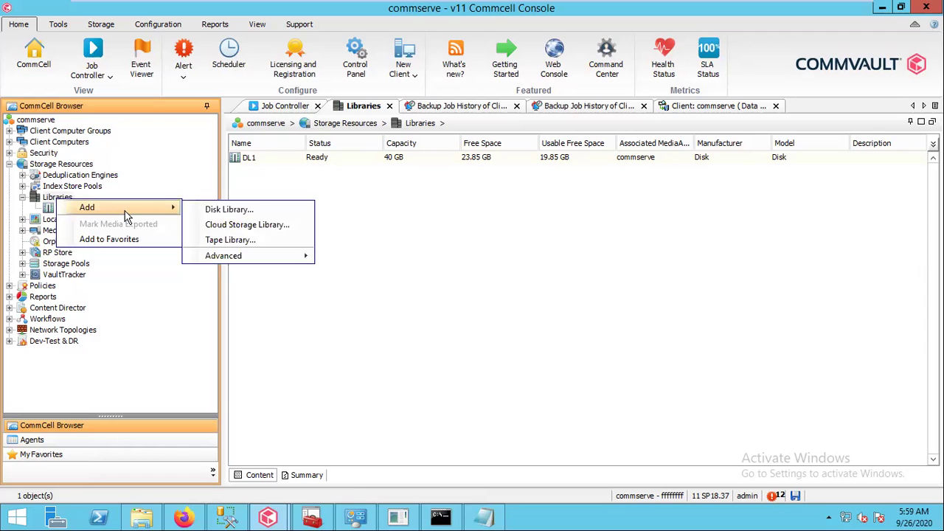
Start a new cloud storage library named Cloudlib1 with type Microsoft Azure Storage
left_click(211, 226)
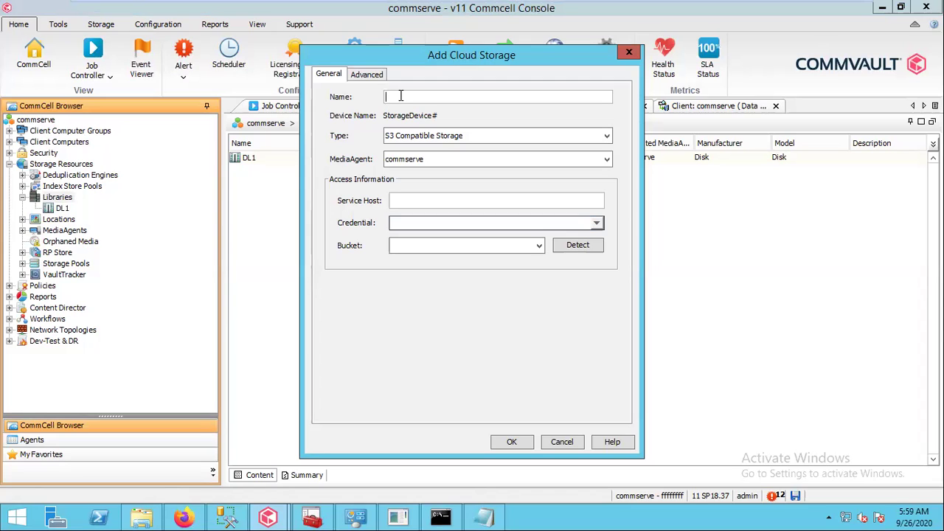
type("Cloudlib1")
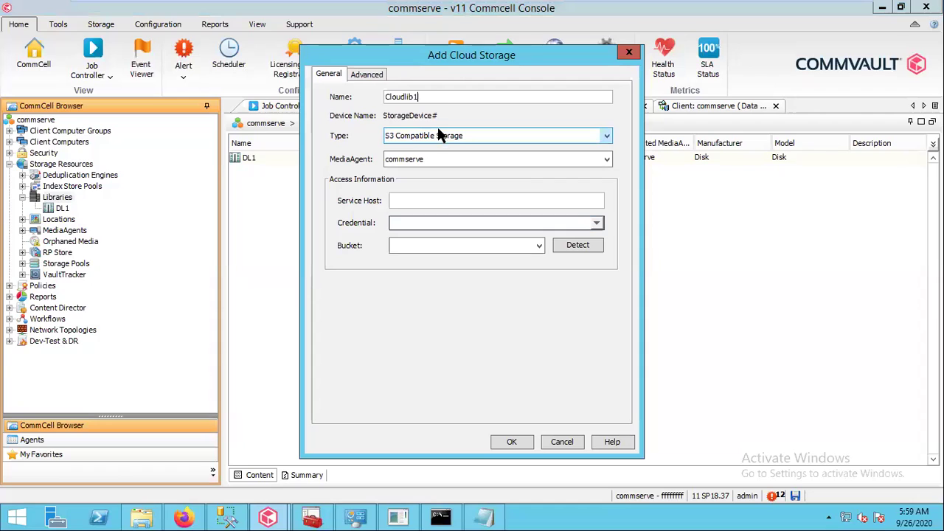
left_click_drag(444, 63, 434, 96)
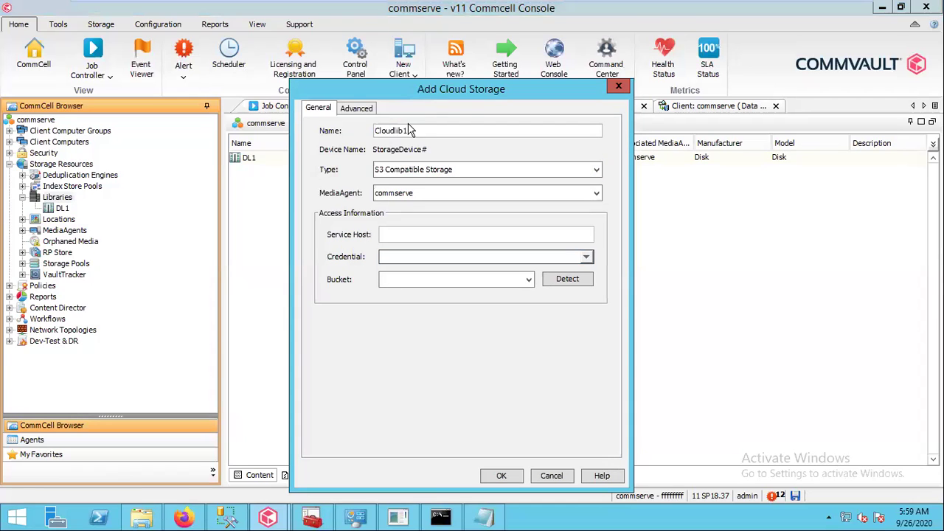
left_click(403, 169)
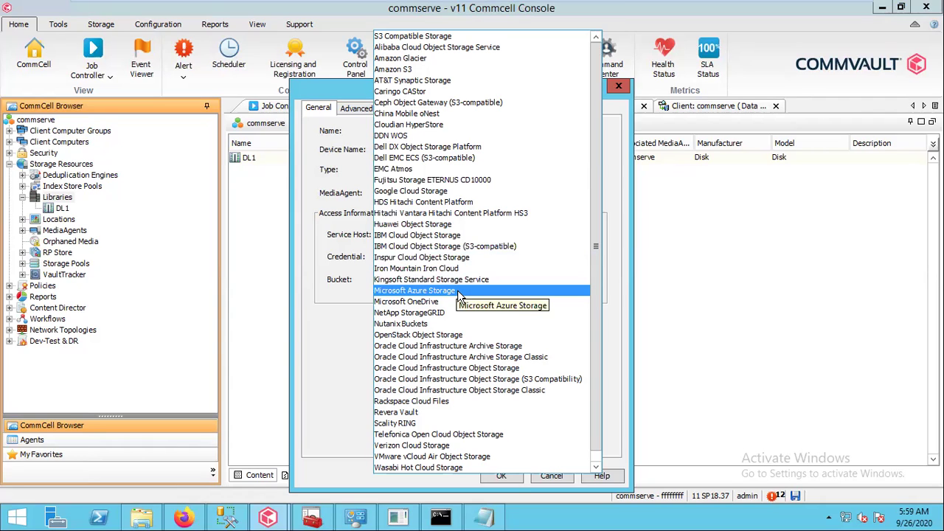
left_click(405, 292)
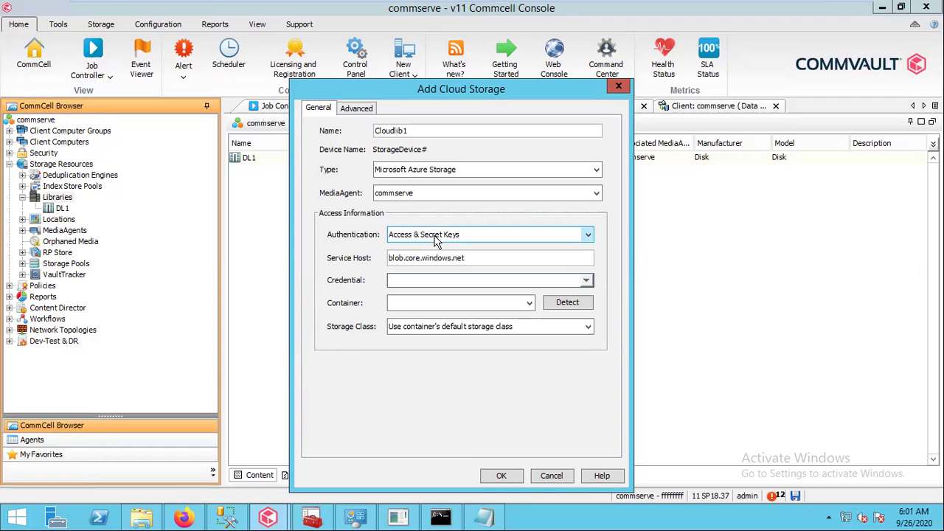
List Cloudlib1's authentication methods: Access & Secret Keys and IAM VM Role Assignment
left_click(434, 238)
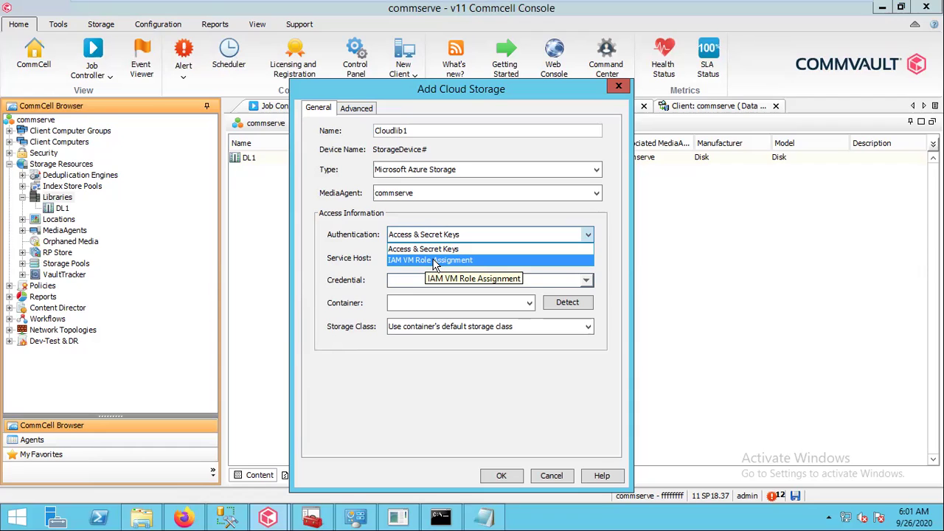
left_click(424, 250)
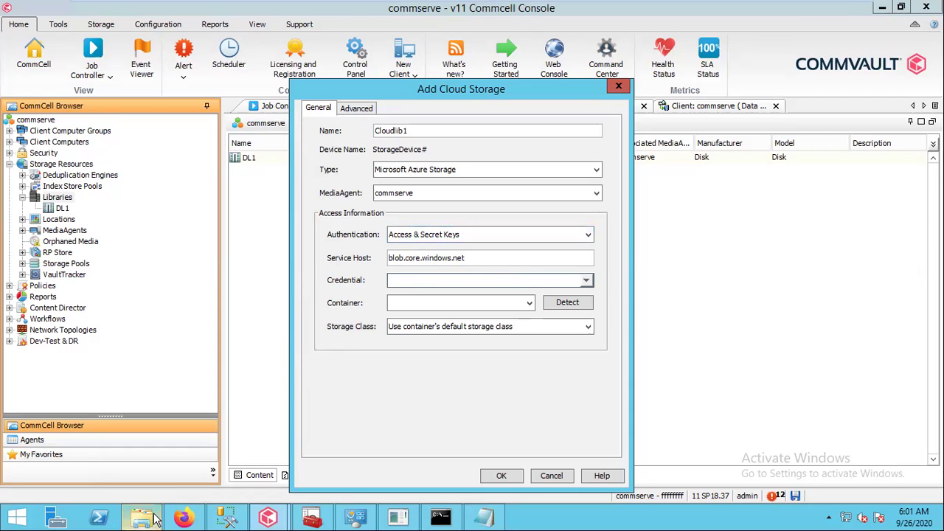
mouse_move(186, 518)
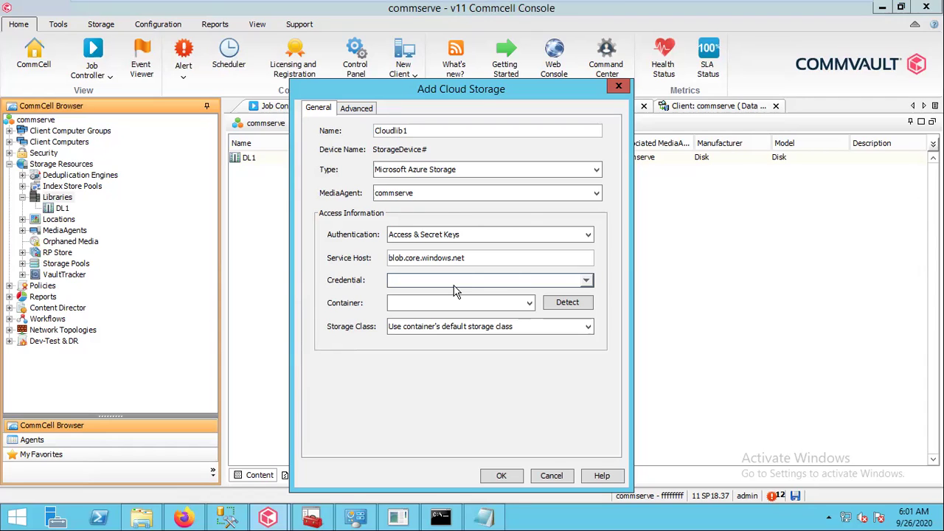
left_click(592, 282)
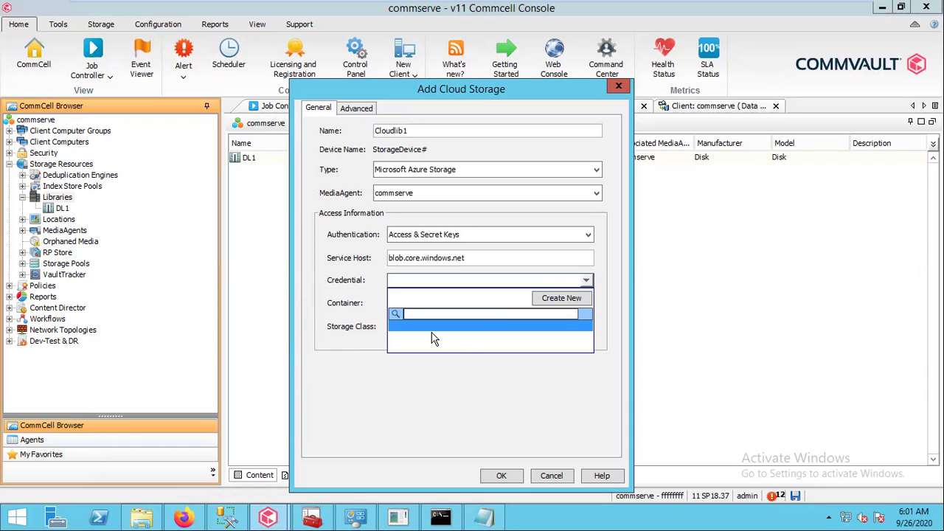
Begin a new credential named 'test' and bring up testdisklib2's containers in the Azure portal
left_click(555, 301)
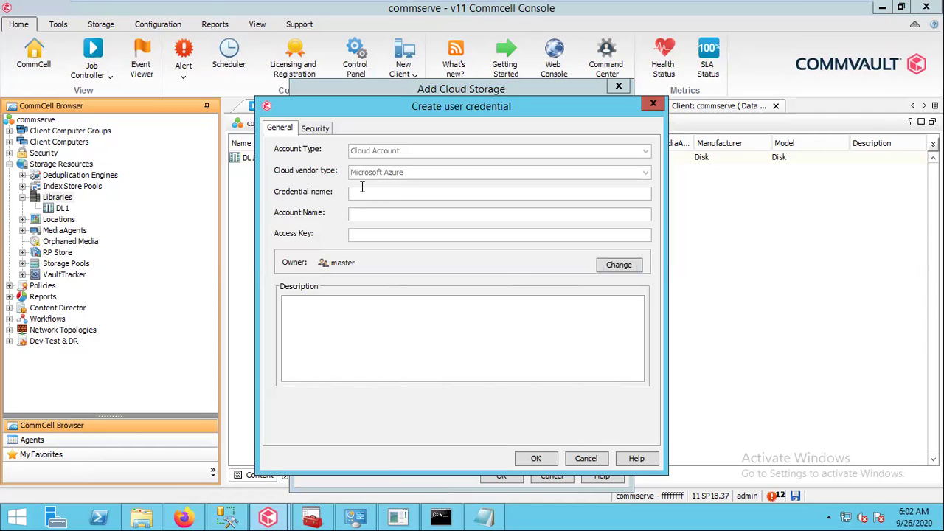
type("test1")
left_click(186, 514)
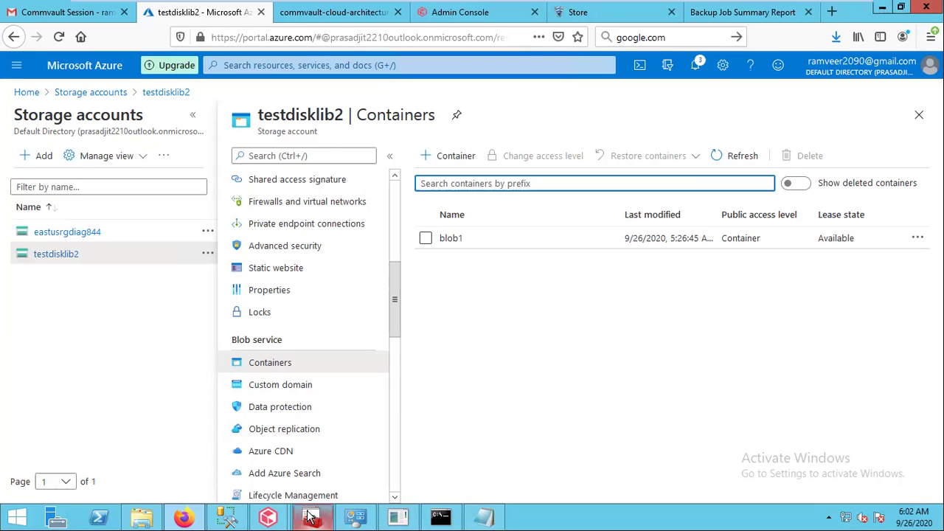
Enter testdisklib2 as the credential's account name, checking it against the Azure portal
mouse_move(268, 517)
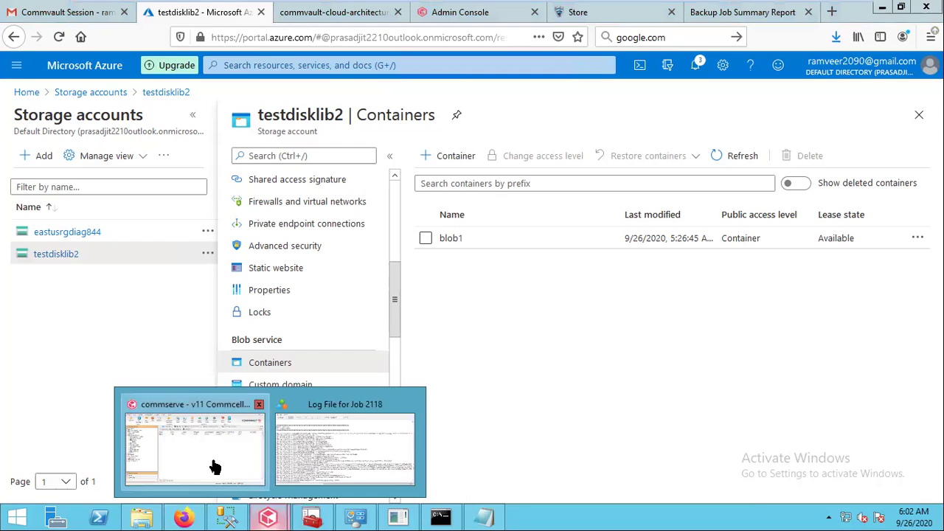
left_click(215, 466)
left_click(354, 214)
type("testdisklib2")
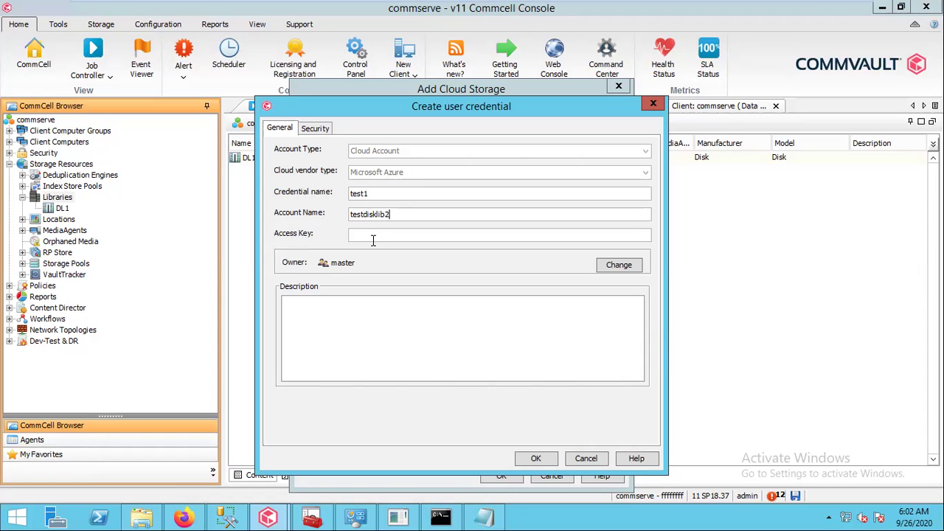
left_click(183, 517)
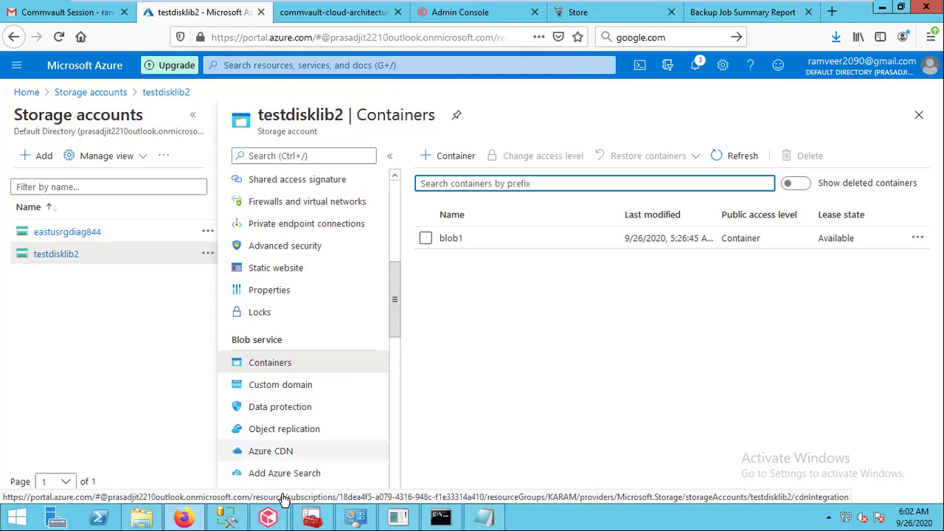
mouse_move(269, 520)
left_click(218, 459)
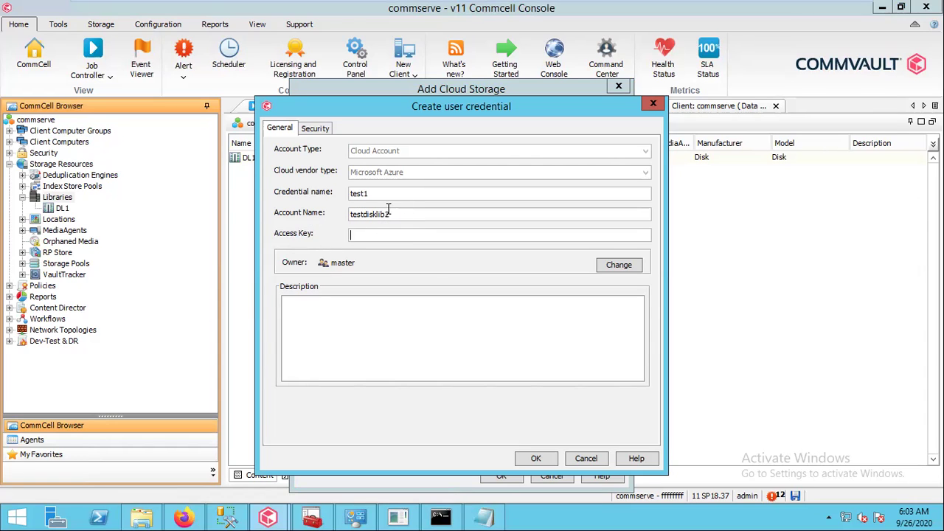
Reveal testdisklib2's access keys in the Azure portal and copy key1
left_click(184, 518)
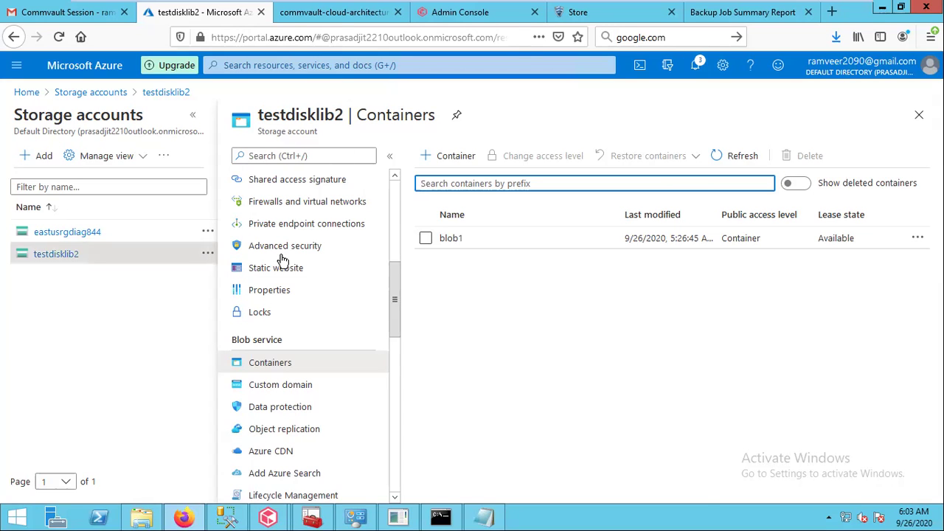
left_click_drag(397, 293, 392, 194)
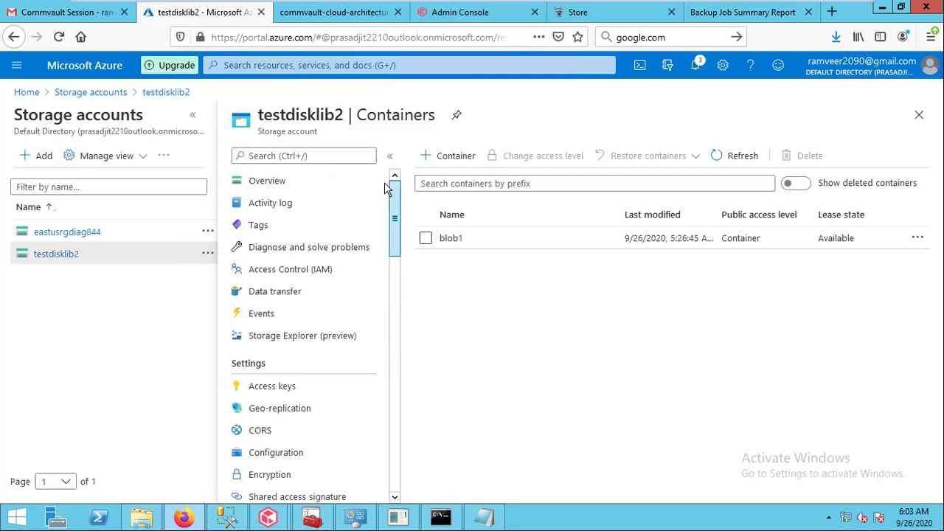
left_click(259, 397)
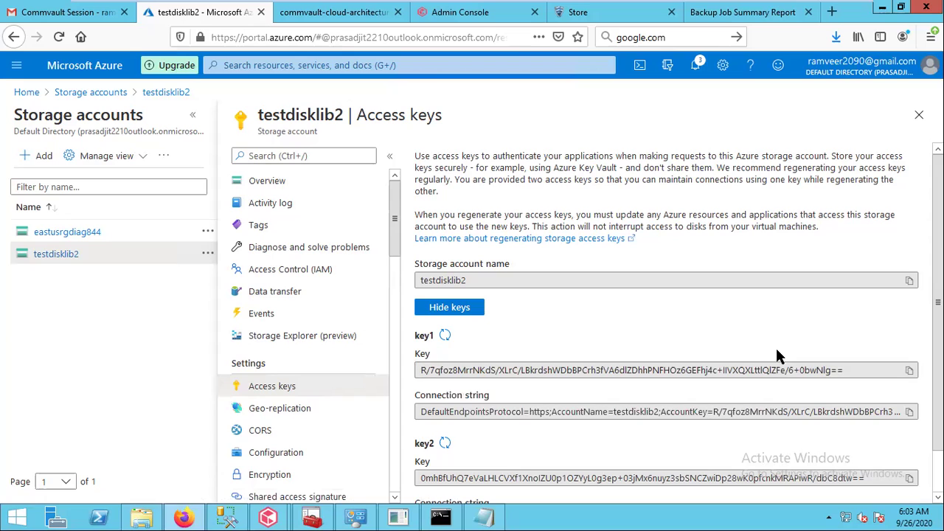
left_click(424, 310)
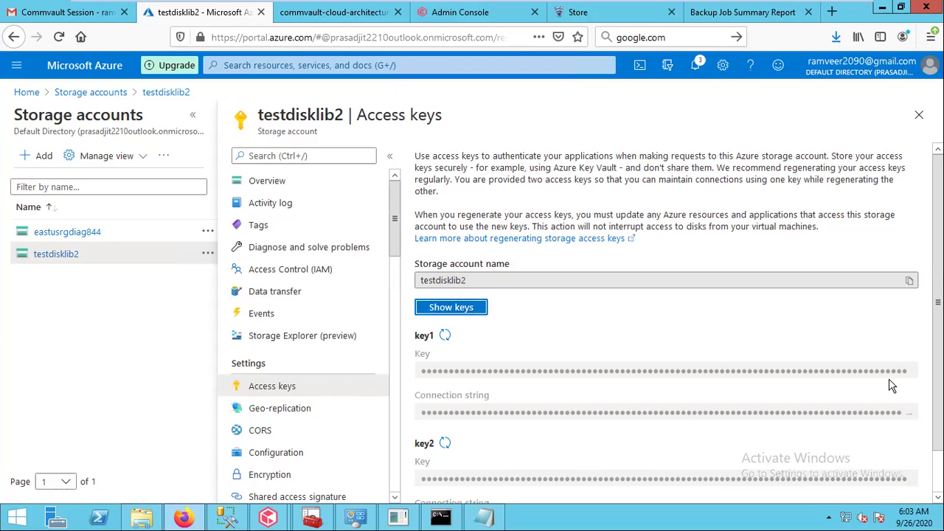
left_click(479, 310)
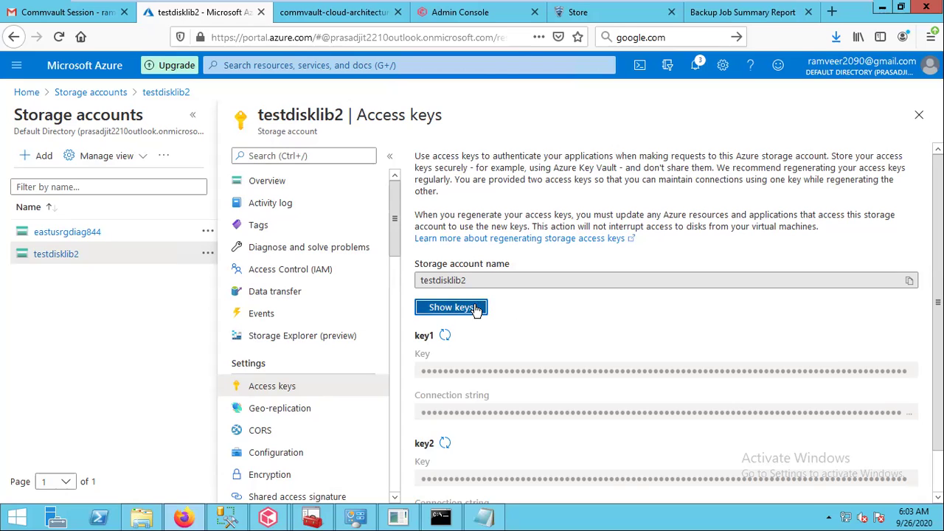
left_click(910, 371)
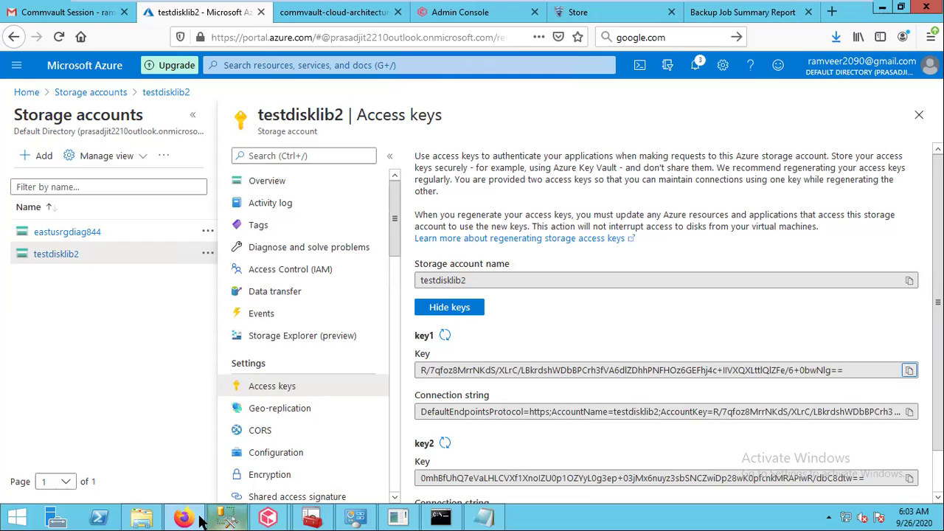
mouse_move(267, 520)
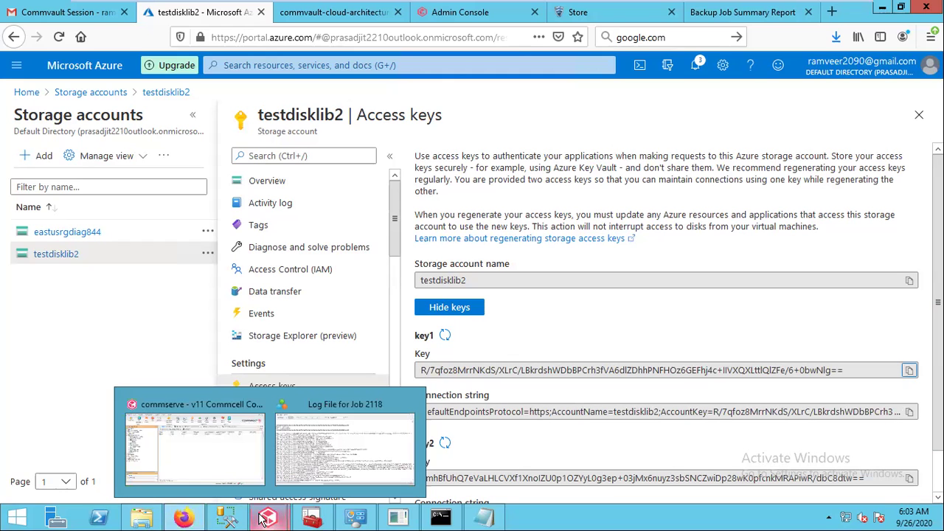
left_click(226, 471)
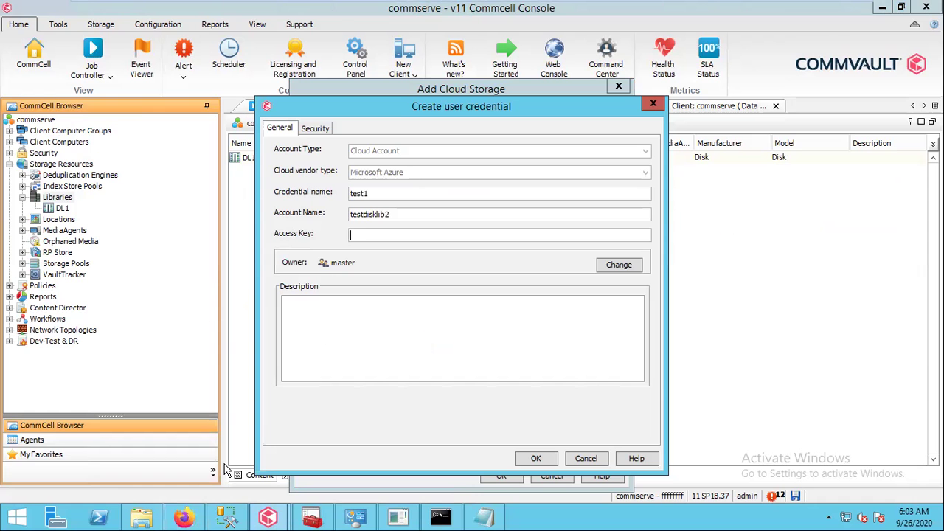
Paste the copied key1 into Access Key and save the test1 credential
left_click(356, 234)
key("ctrl+v")
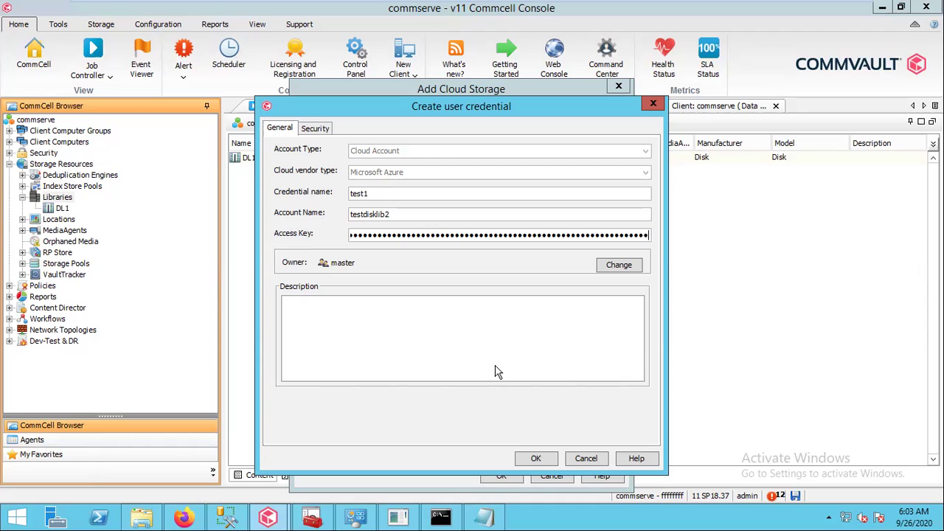
left_click(535, 459)
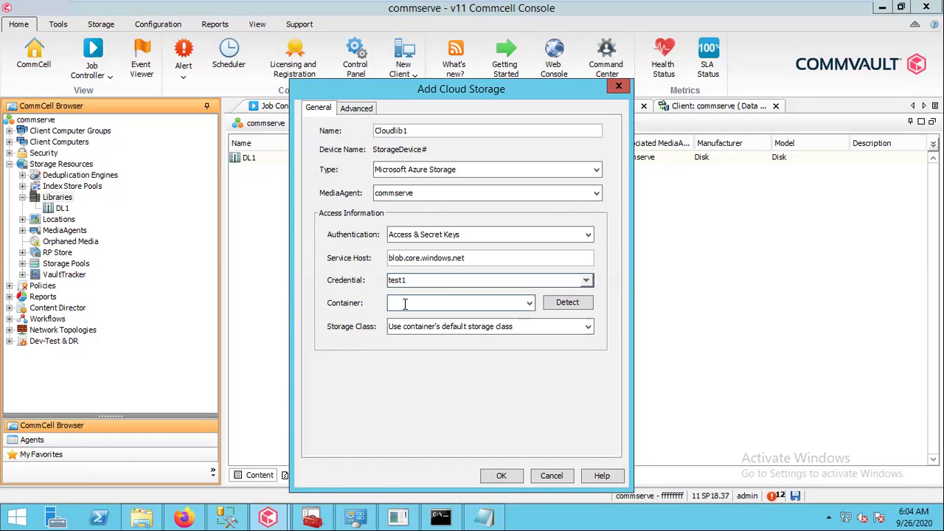
Detect the Azure account's containers and select blob1 as Cloudlib1's container
left_click(531, 304)
left_click(530, 304)
left_click(548, 306)
left_click(529, 304)
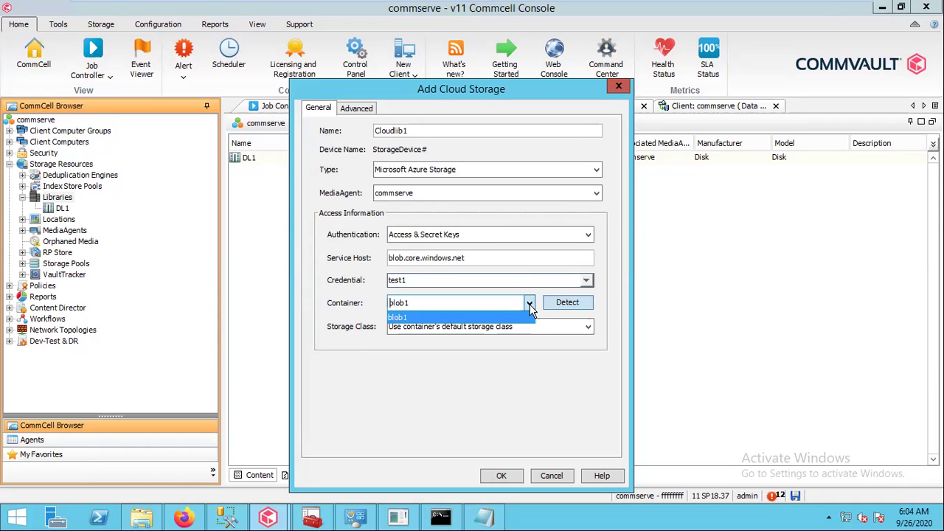
left_click(529, 306)
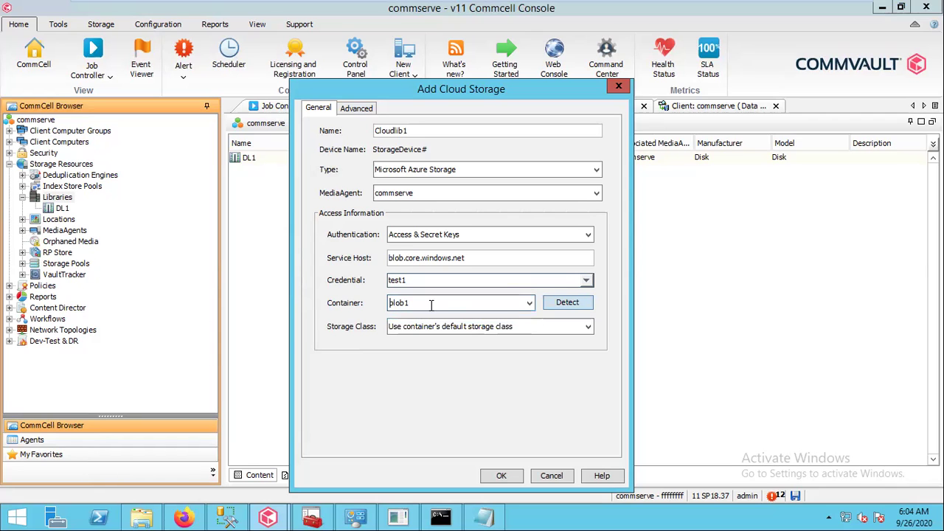
left_click(185, 519)
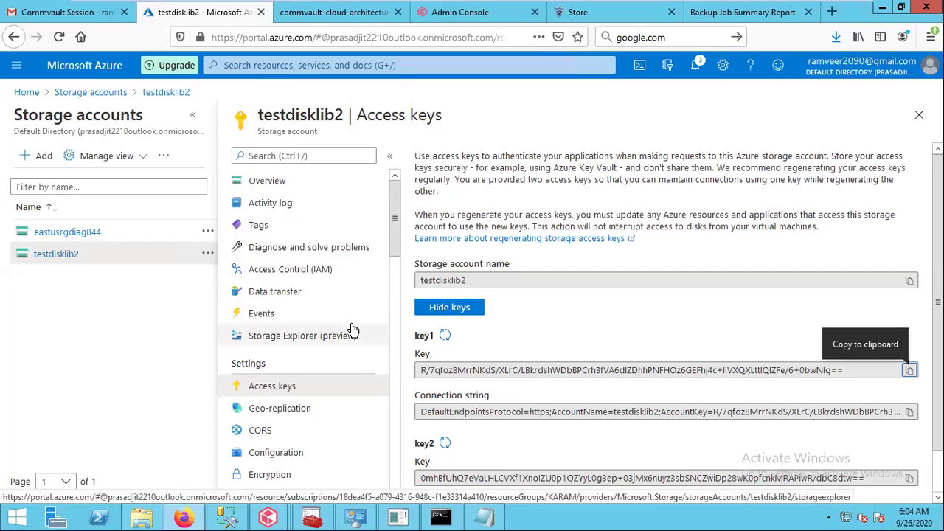
Confirm blob1 appears in testdisklib2's Containers list in the Azure portal
scroll(393, 448, "down", 9)
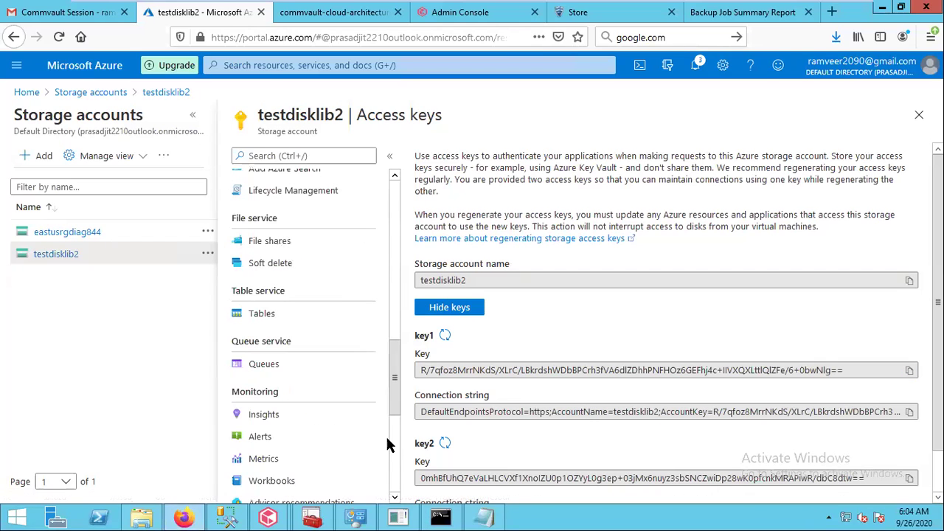
left_click(395, 177)
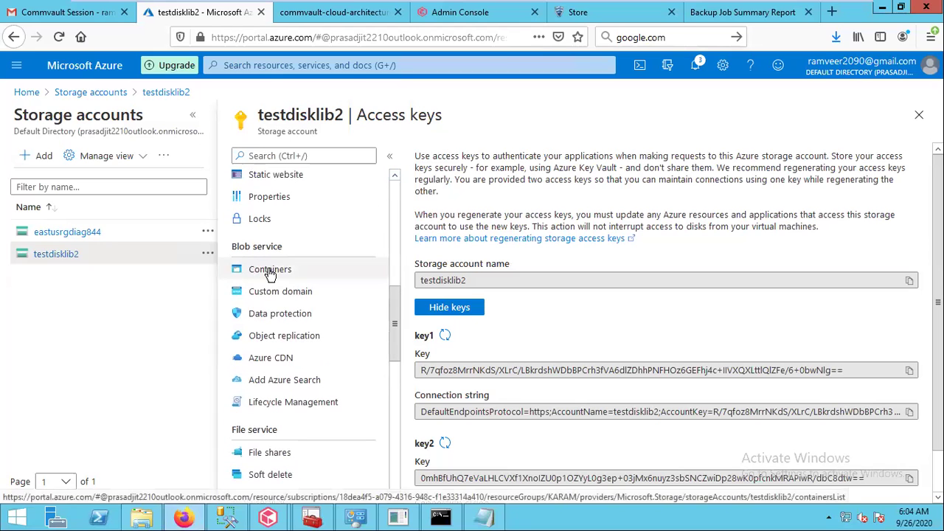
left_click(270, 270)
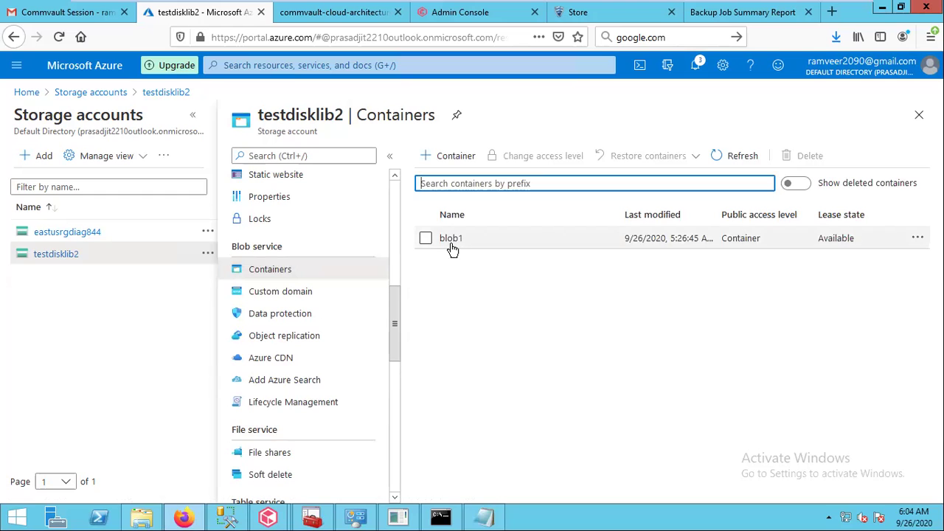
left_click(268, 517)
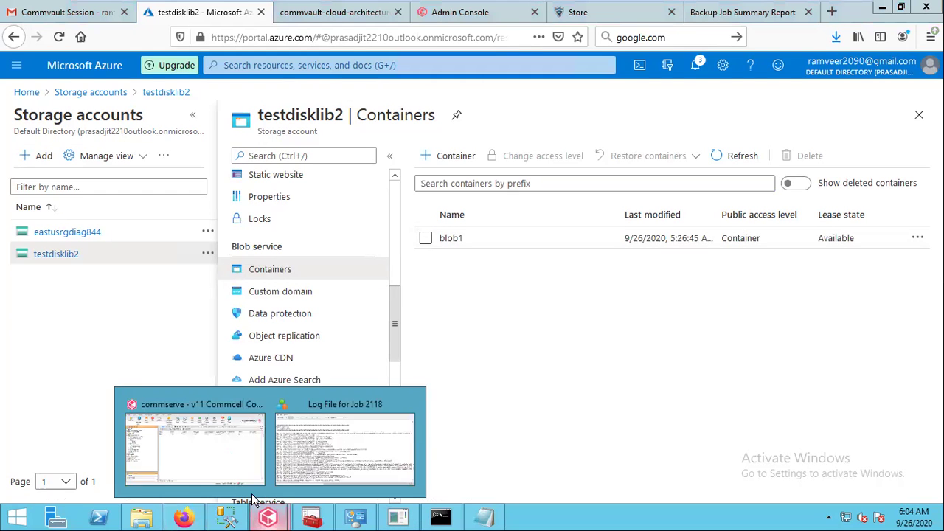
left_click(218, 458)
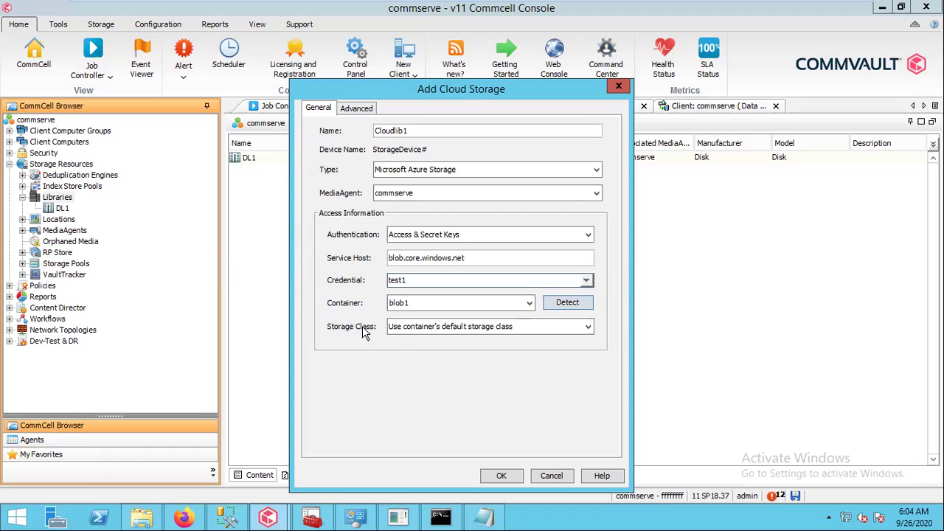
Review the Storage Class options, leaving 'Use container's default storage class'
left_click(469, 333)
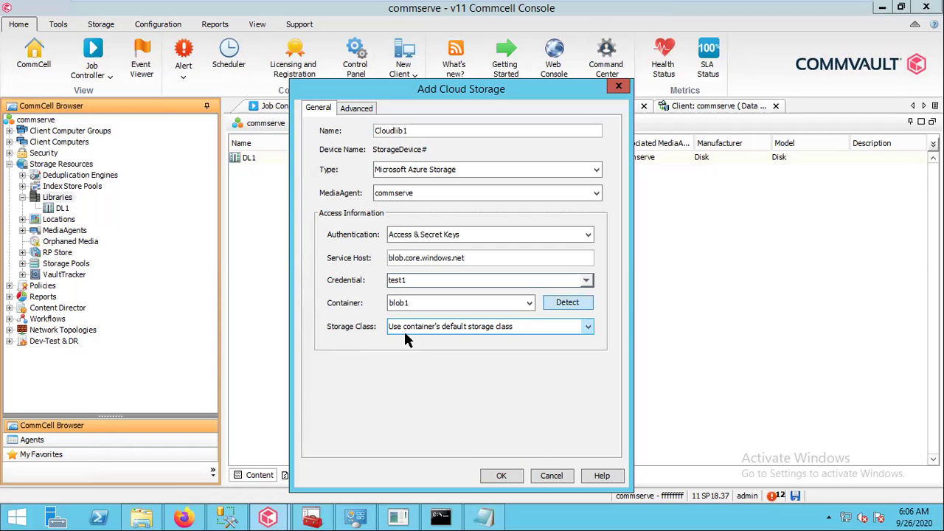
left_click(186, 521)
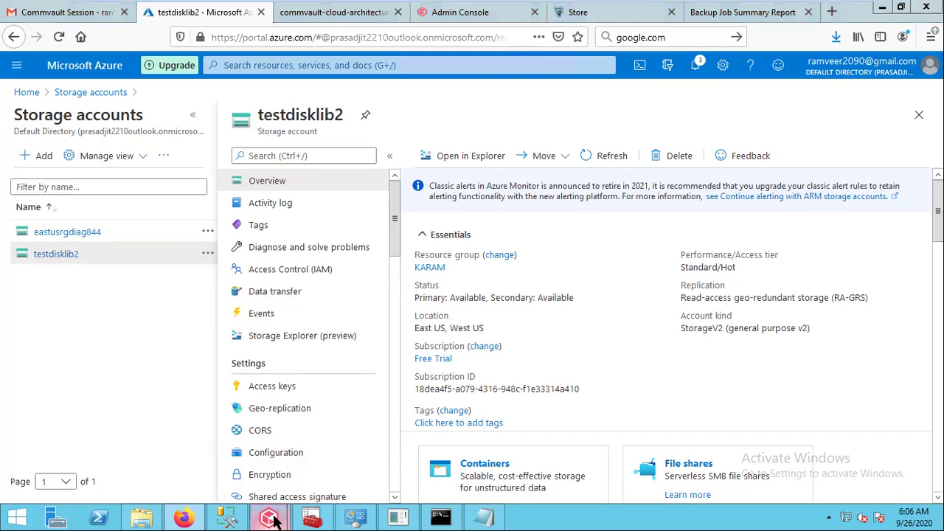
mouse_move(273, 520)
left_click(190, 459)
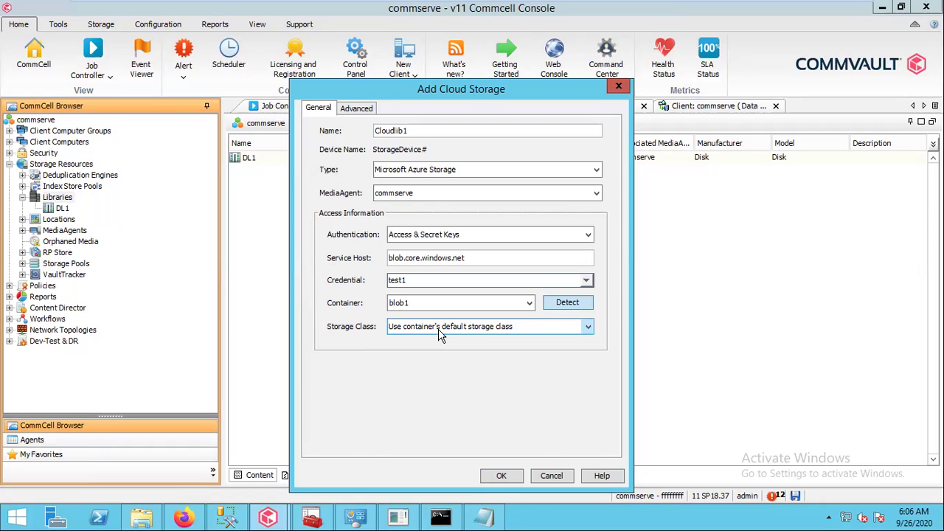
Keep the container's default storage class and confirm creation of Cloudlib1
left_click(438, 329)
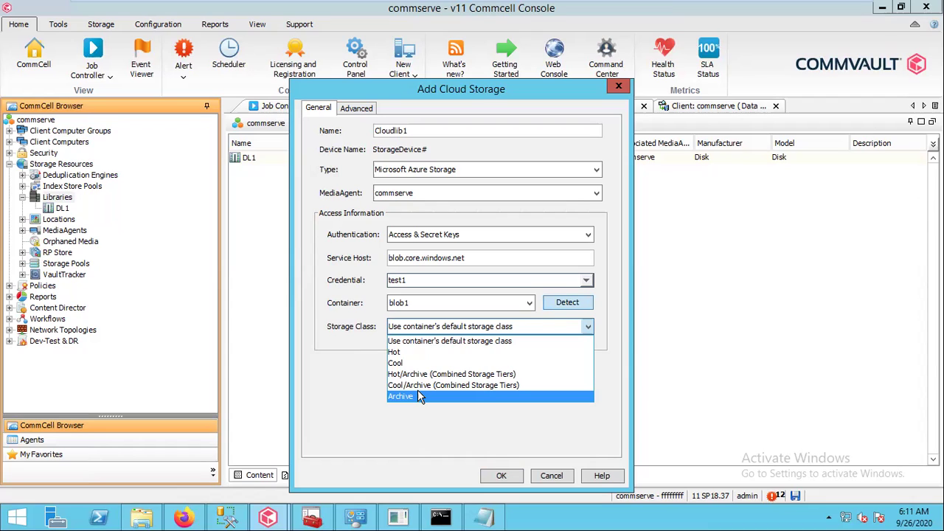
left_click(405, 344)
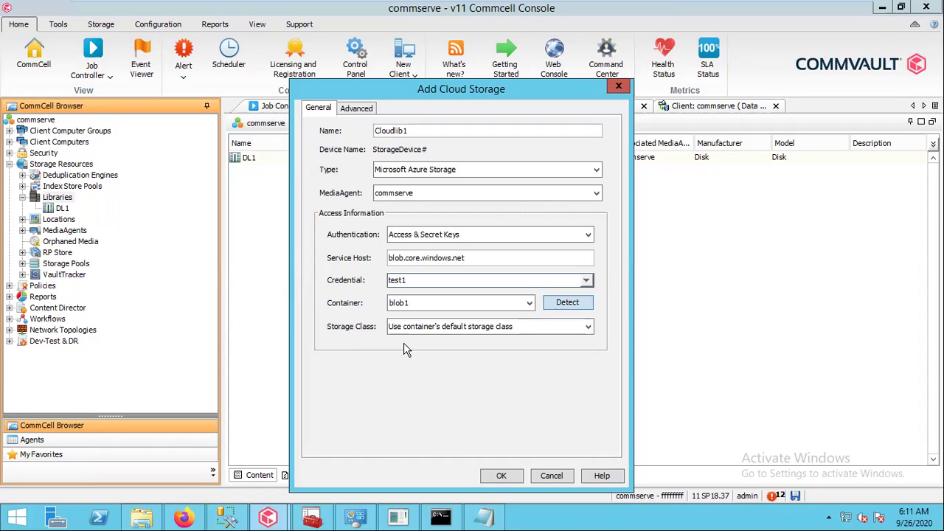
left_click(500, 479)
Save Cloudlib1, view its Ready blob1 mount path on Device_6, and close CloudTestTool
left_click(501, 478)
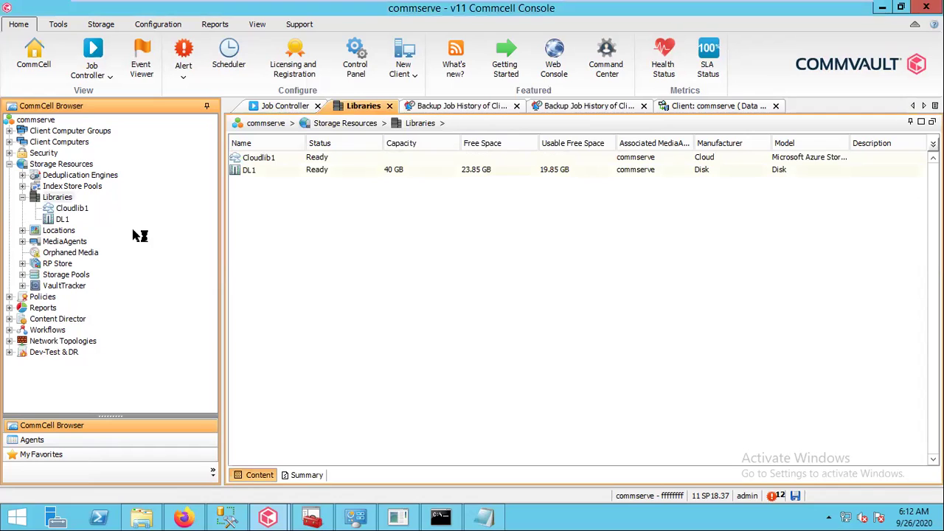
left_click(72, 211)
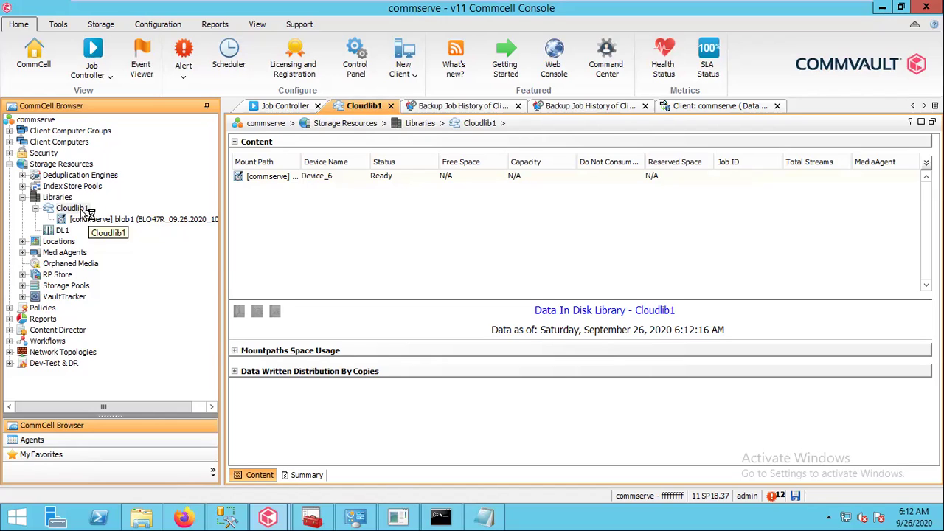
left_click(403, 517)
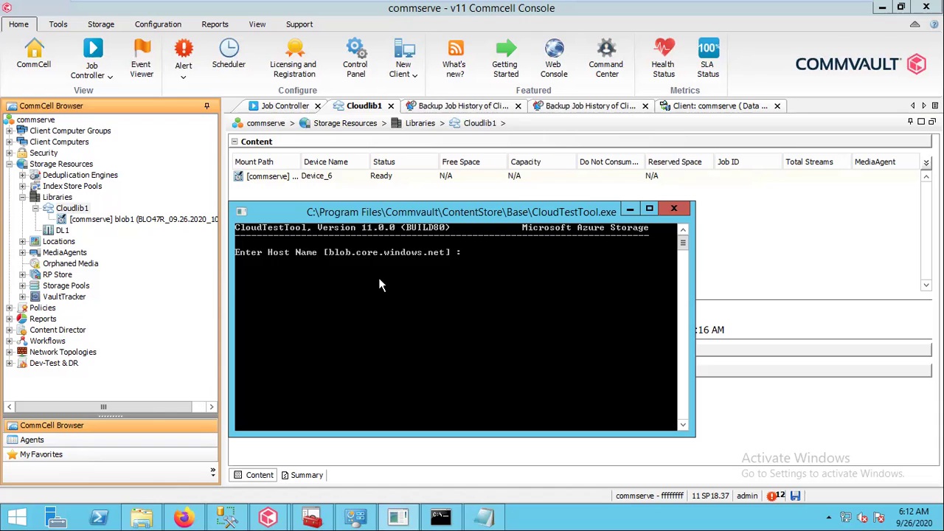
key("ctrl+c")
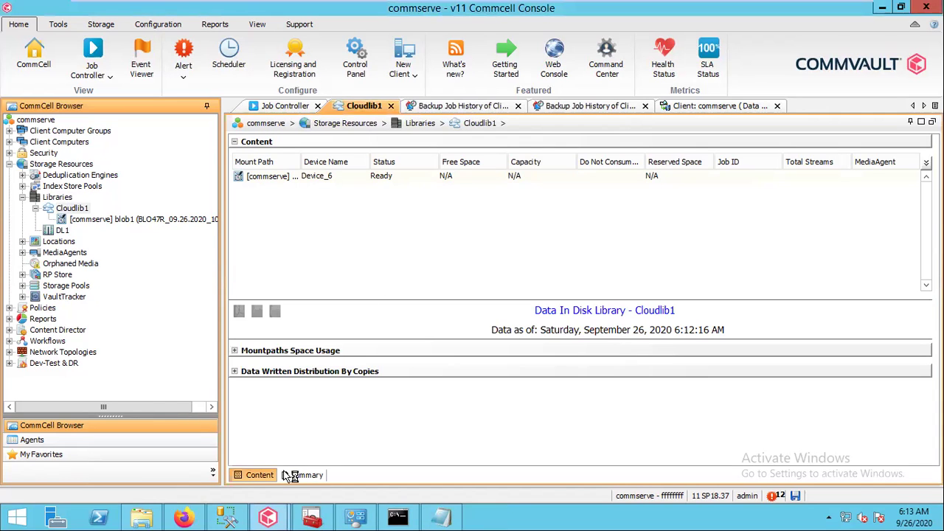
Browse to C:\Program Files\Commvault\ContentStore\Base and launch CloudTestTool.exe
left_click(144, 519)
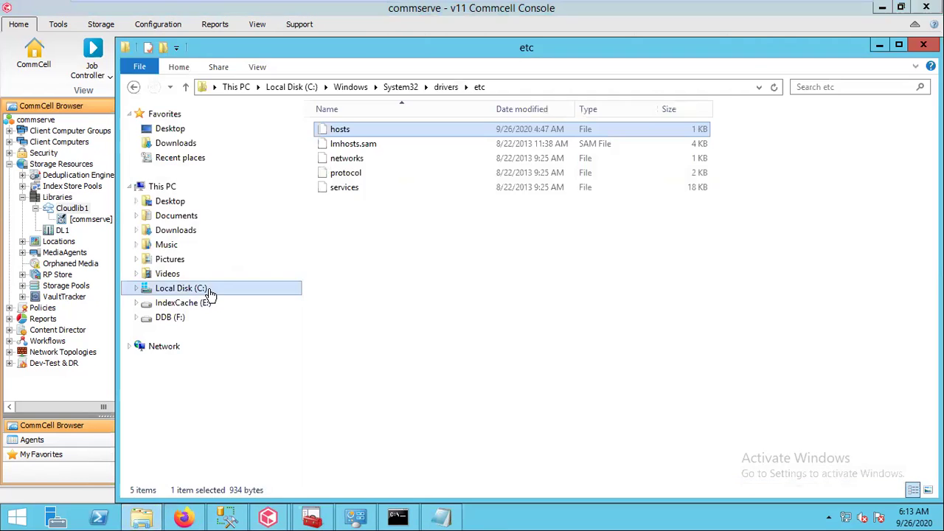
left_click(203, 290)
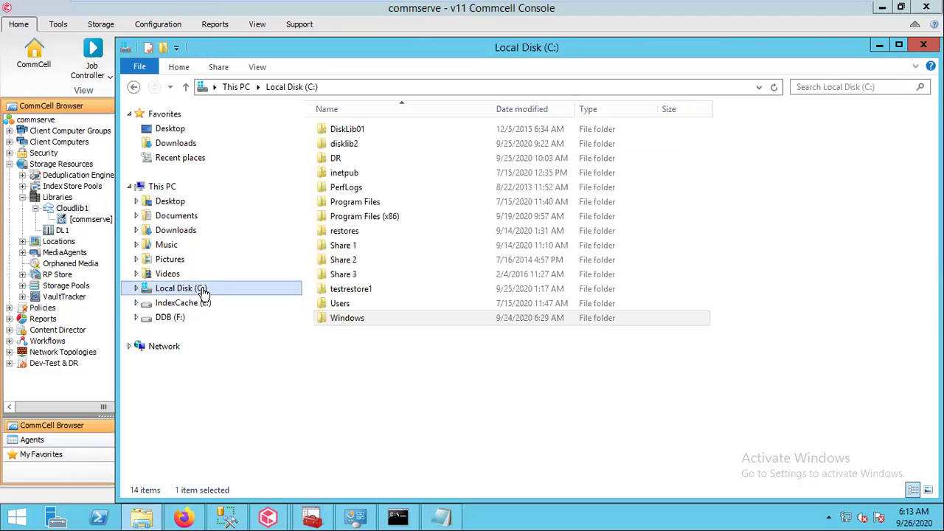
double_click(359, 207)
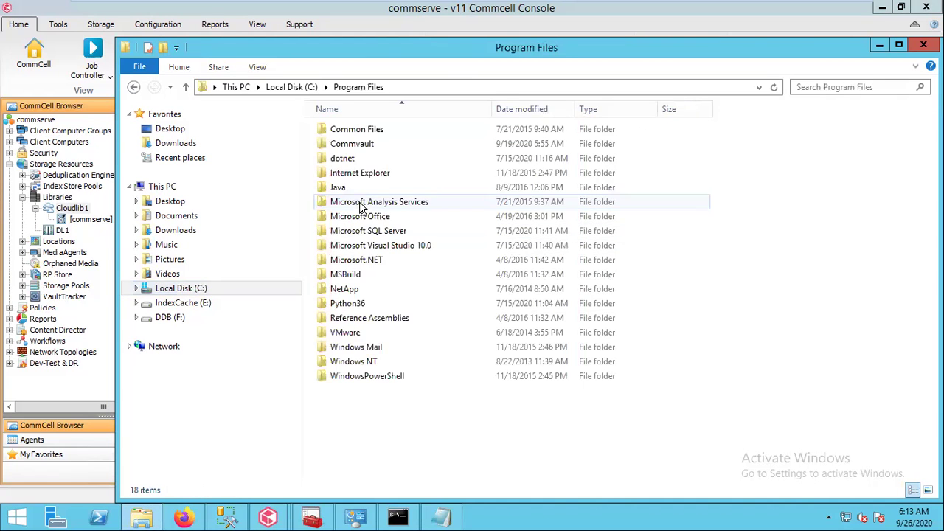
double_click(360, 153)
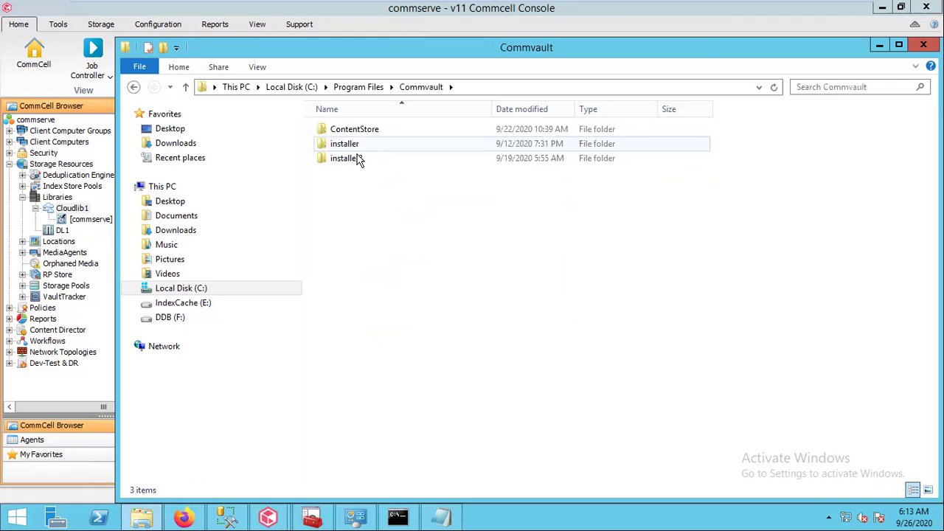
double_click(357, 129)
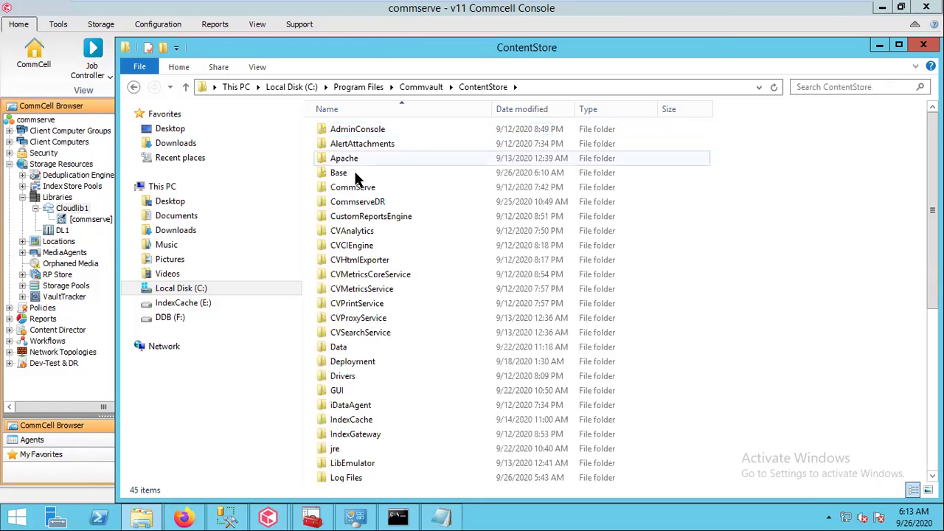
double_click(346, 176)
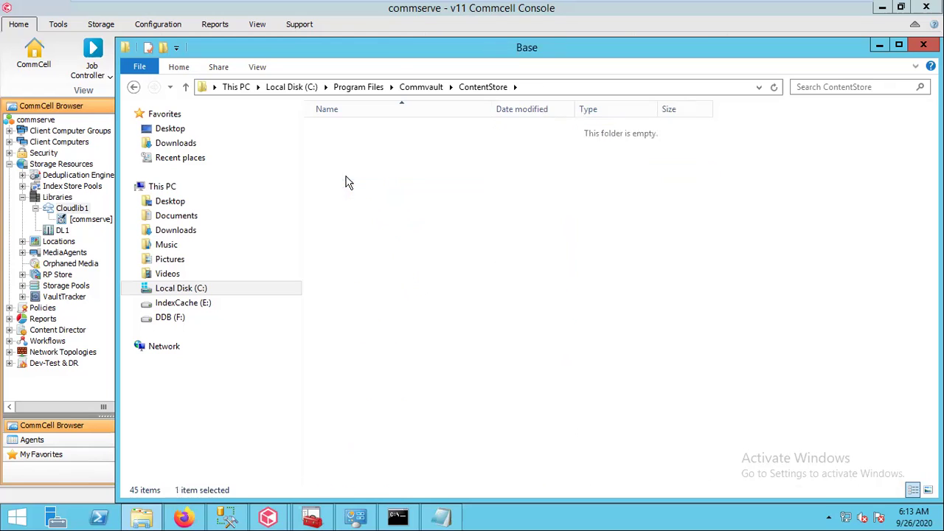
left_click(356, 450)
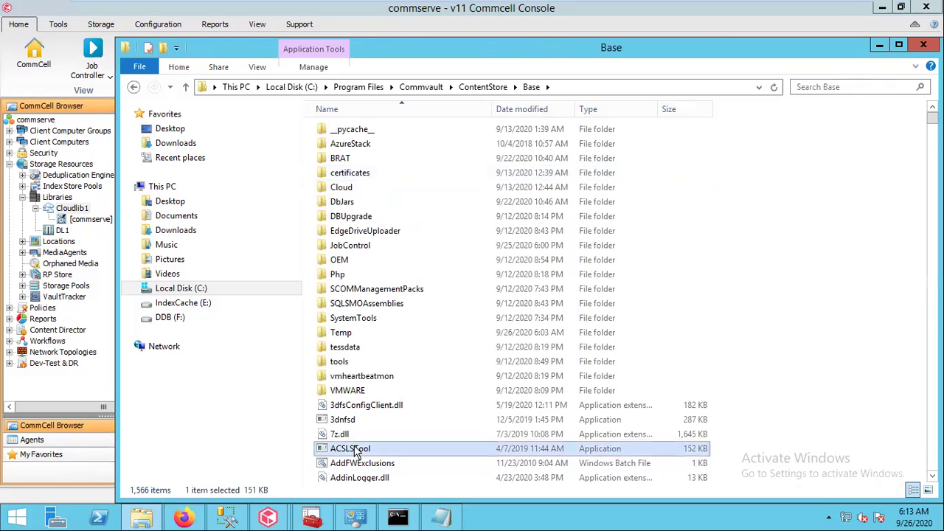
type("cloud")
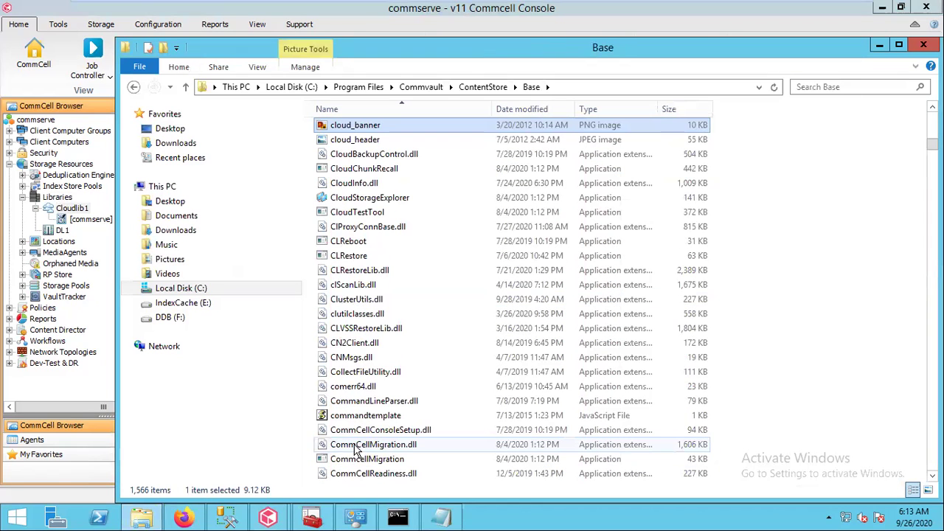
double_click(352, 212)
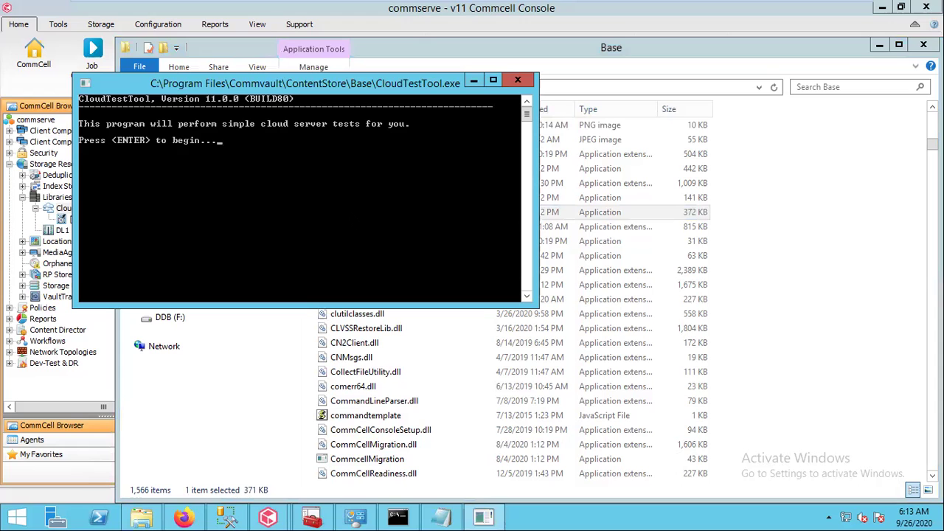
Begin the cloud tests, choosing Microsoft Azure Storage with the default blob.core.windows.net host
left_click(879, 45)
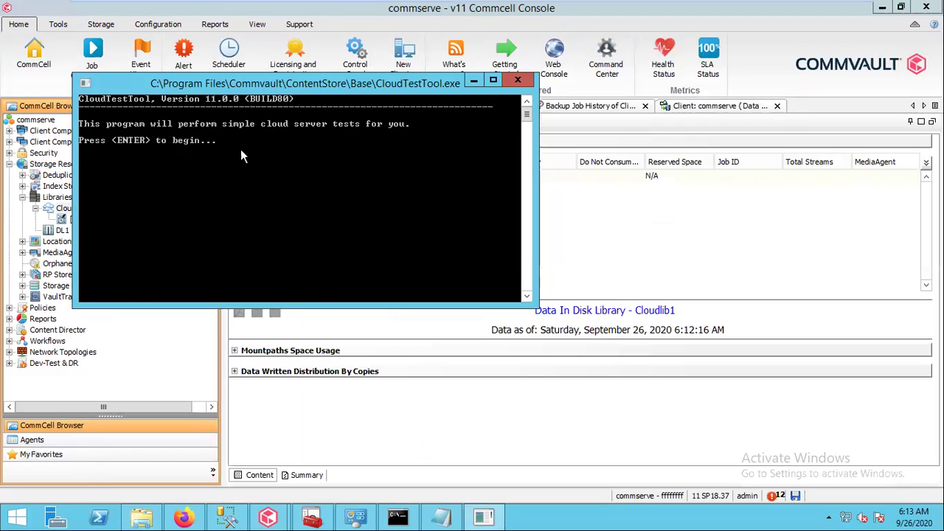
key("Return")
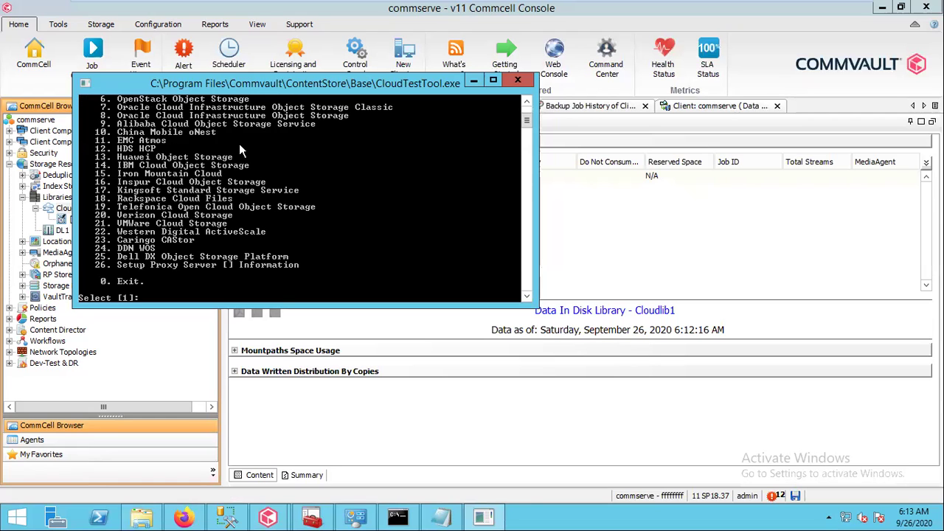
left_click(493, 80)
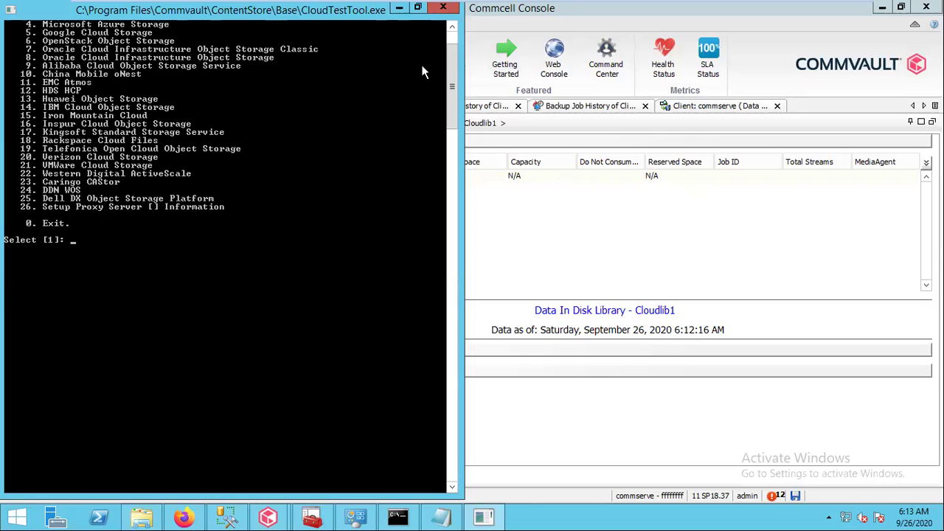
scroll(454, 33, "up", 2)
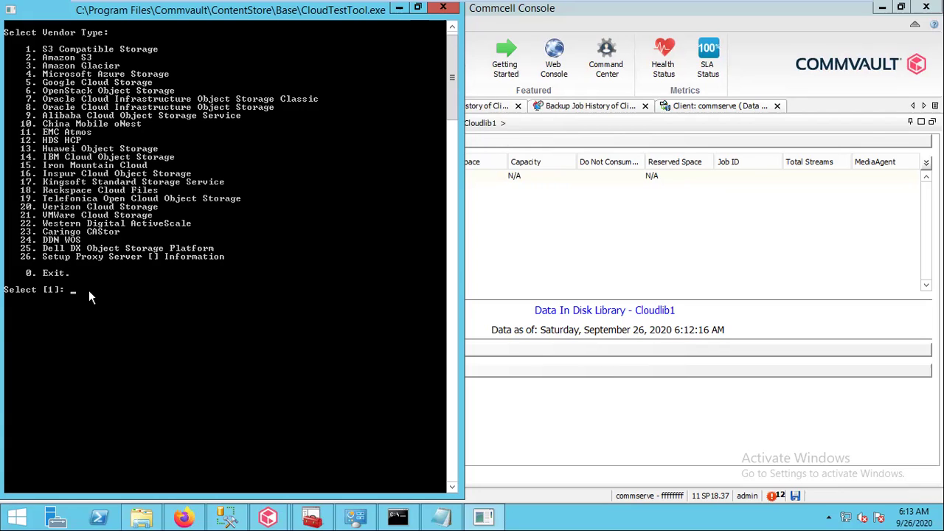
key("Return")
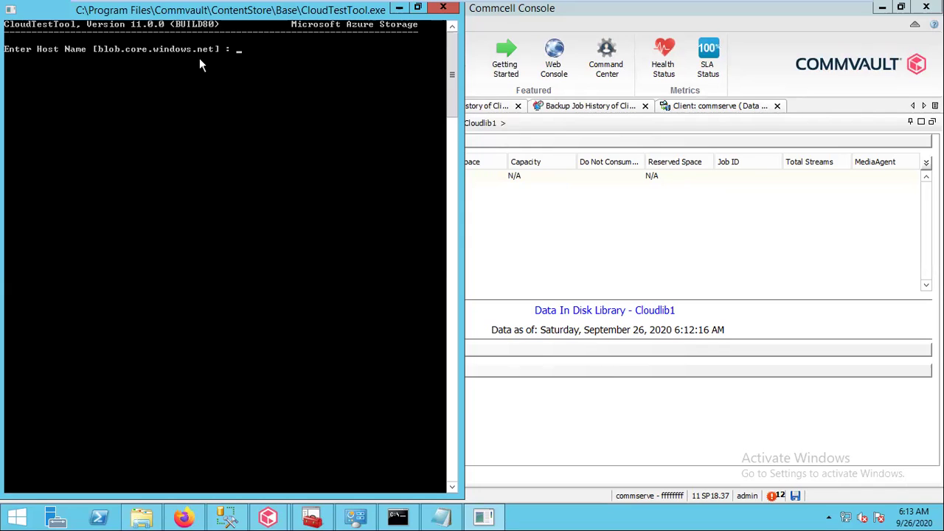
key("Return")
Enter the storage account name testdisklib2
type("tes")
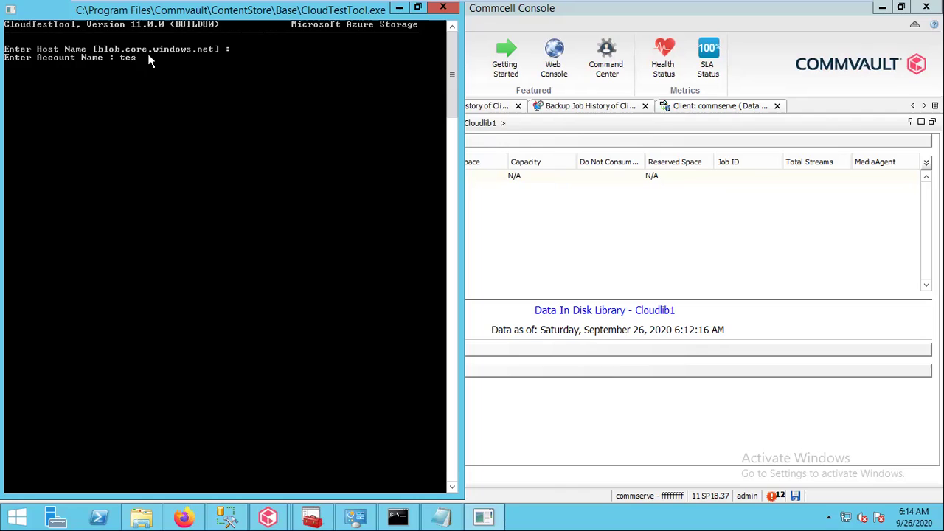
type("r")
key("BackSpace")
type("tdisklib2")
key("Return")
left_click(184, 517)
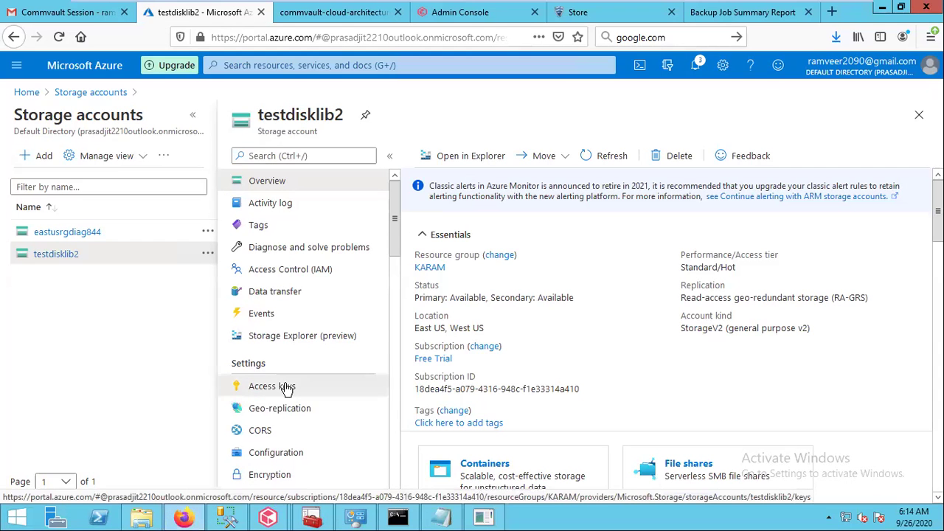
Copy the key1 access key from the Azure portal and paste it into CloudTestTool
left_click(280, 390)
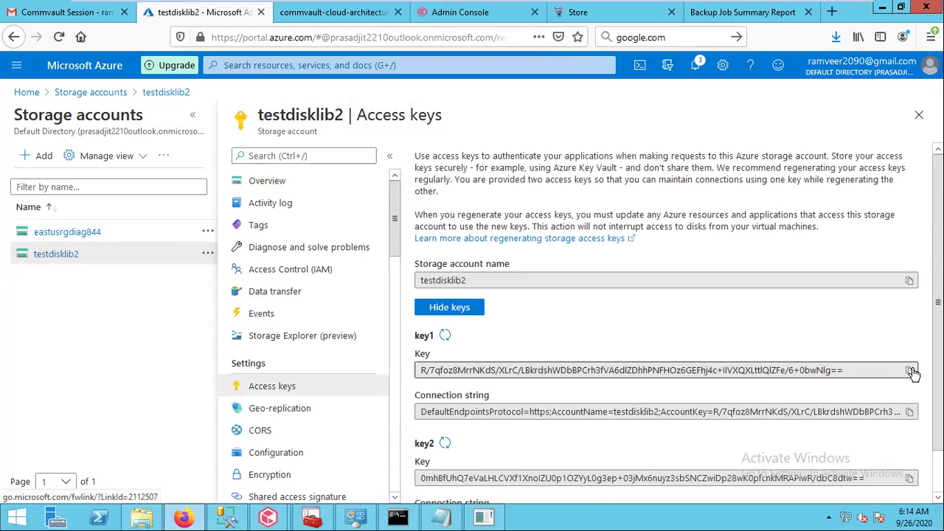
left_click(910, 371)
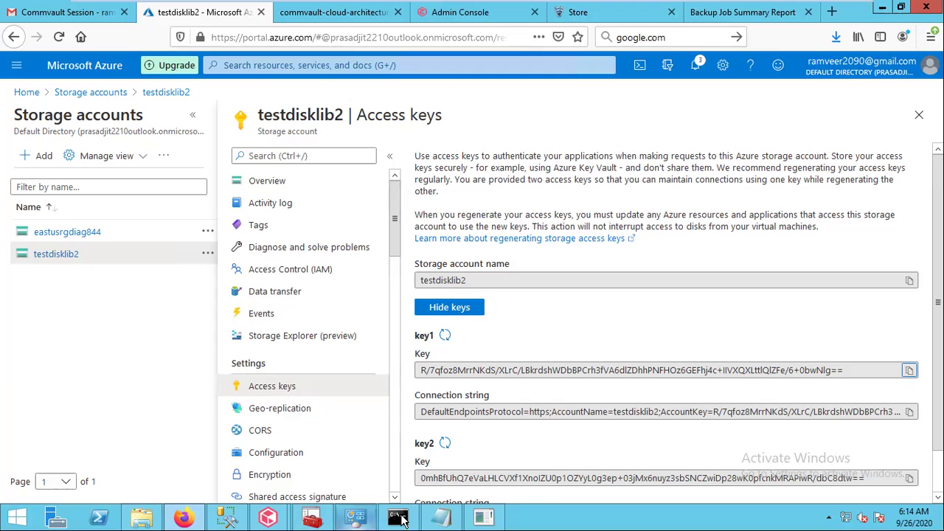
mouse_move(270, 520)
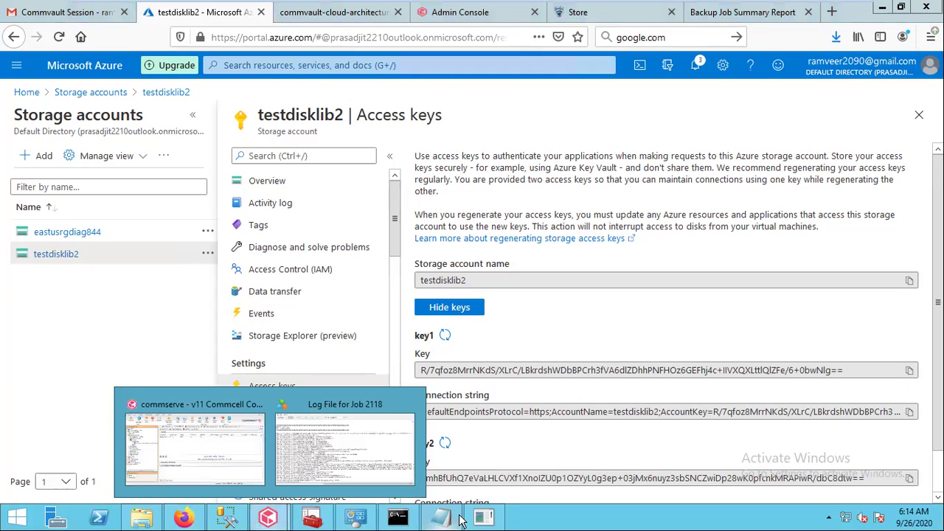
left_click(484, 520)
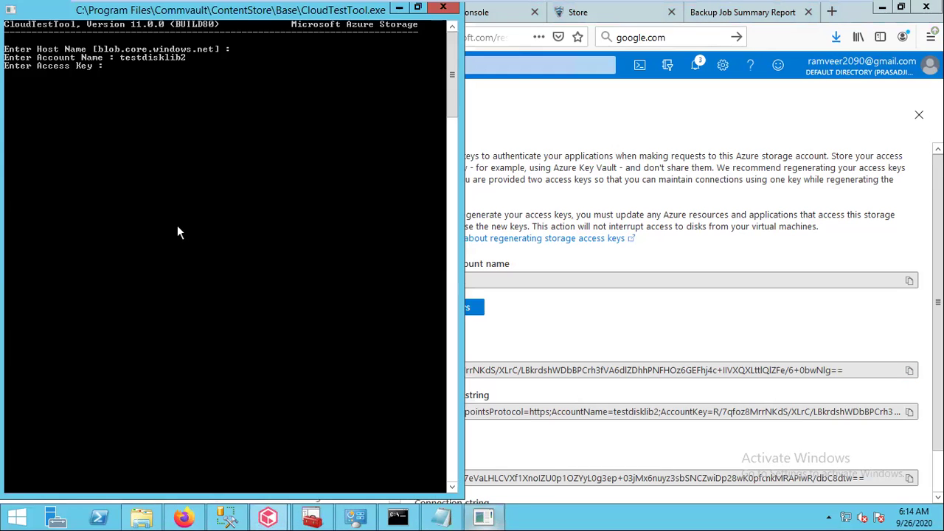
right_click(127, 78)
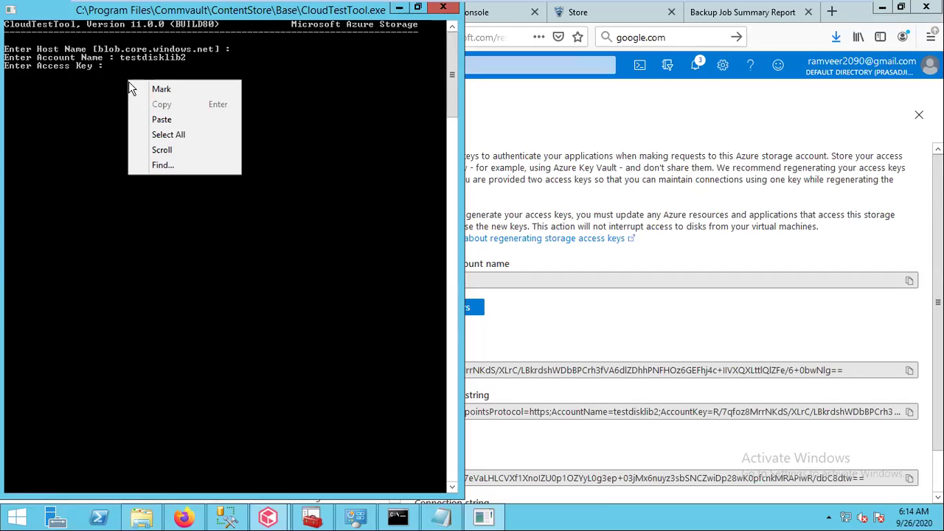
left_click(152, 121)
key("Return")
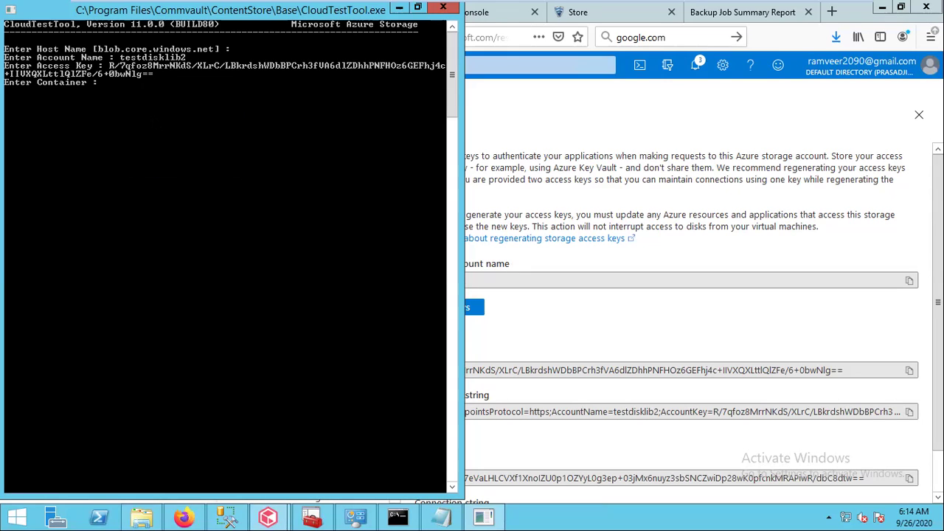
Enter container name blob1 and open testdisklib2's Containers list in the portal
type("blob1")
left_click(544, 183)
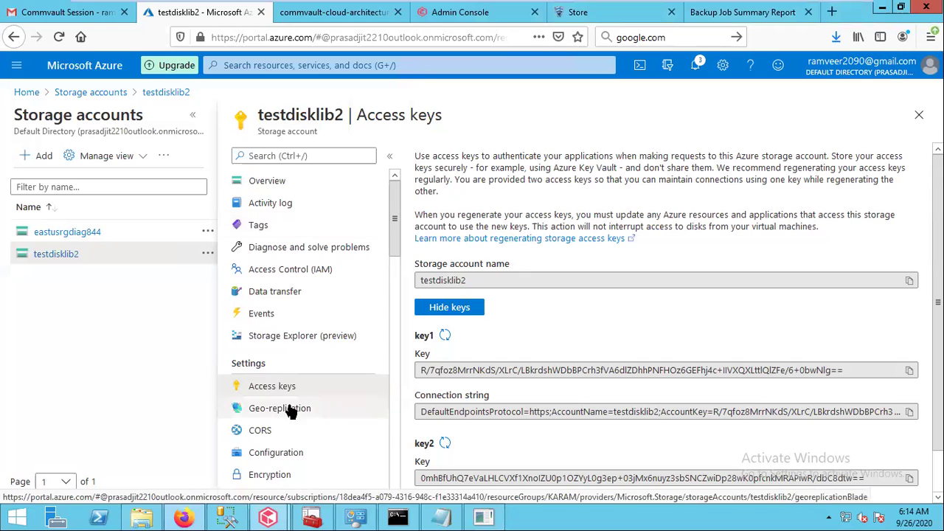
scroll(392, 420, "down", 5)
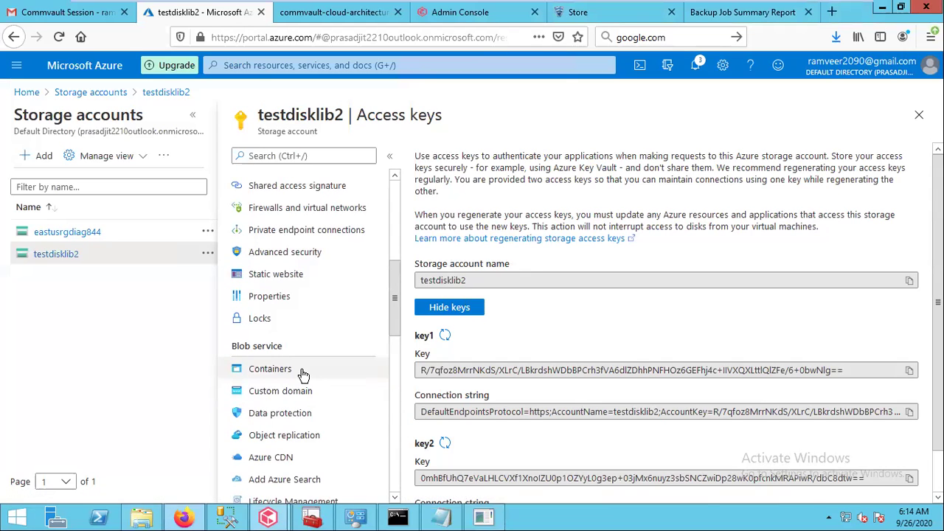
left_click(303, 374)
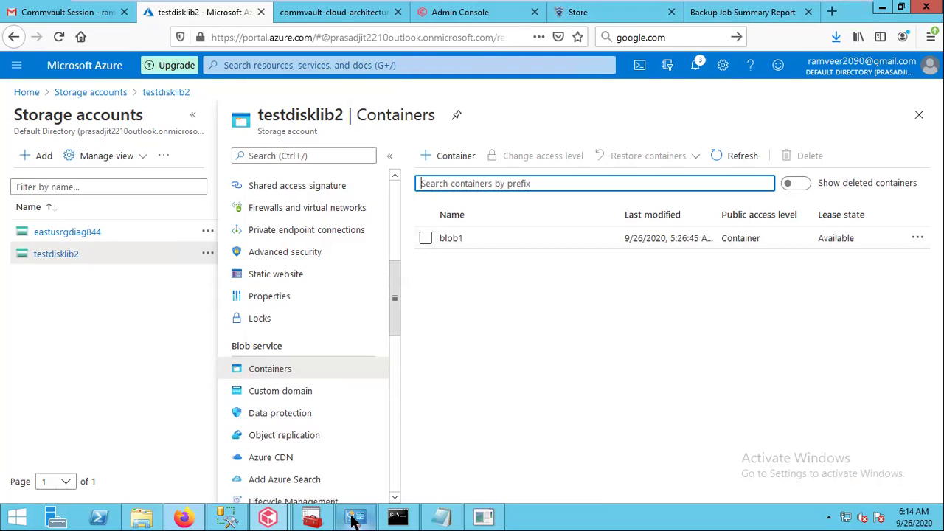
left_click(484, 518)
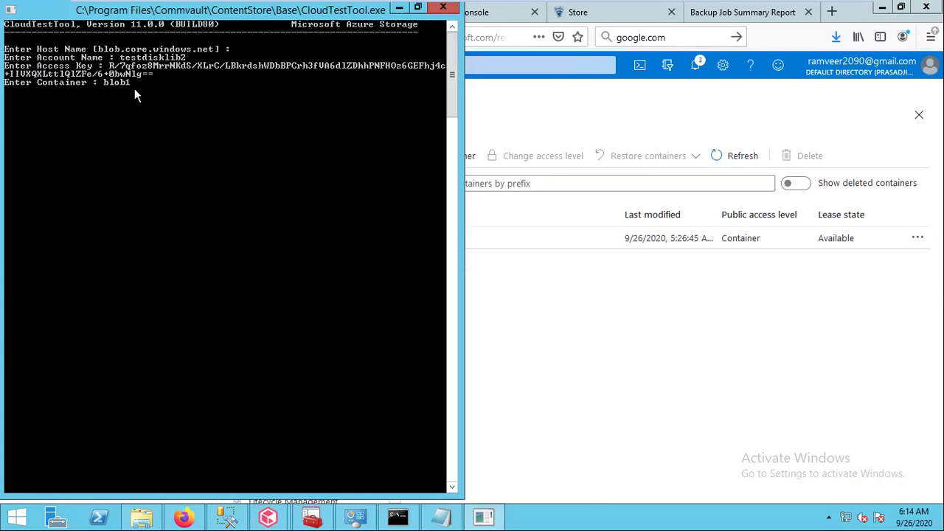
Submit container blob1 and accept the connection details to reach the operations menu
key("Return")
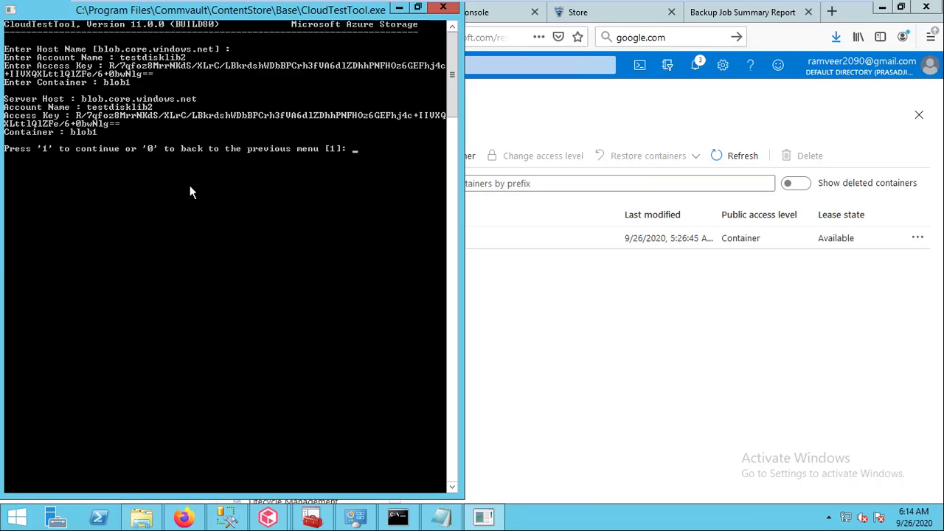
key("Return")
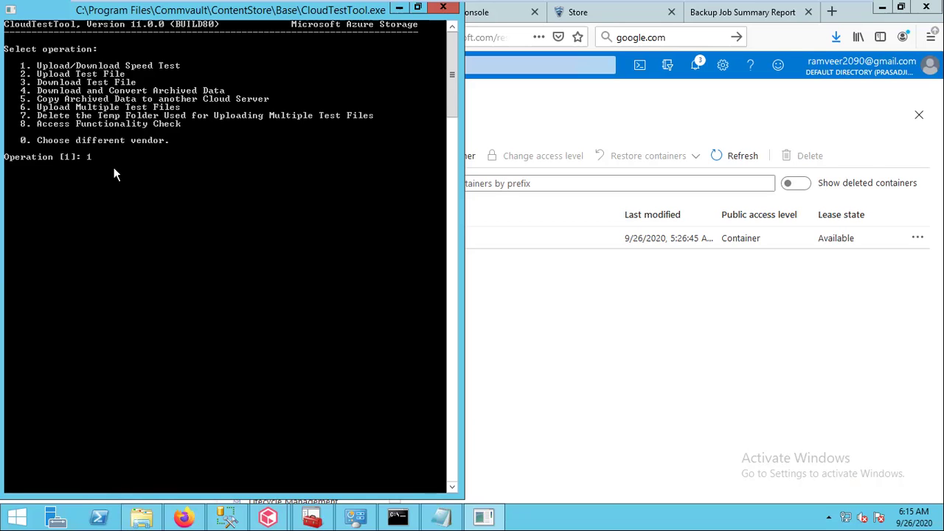
Run the upload test: randomized buffer, default threads, 5 MB file, 10 MB sub-chunks, local temp file
key("Return")
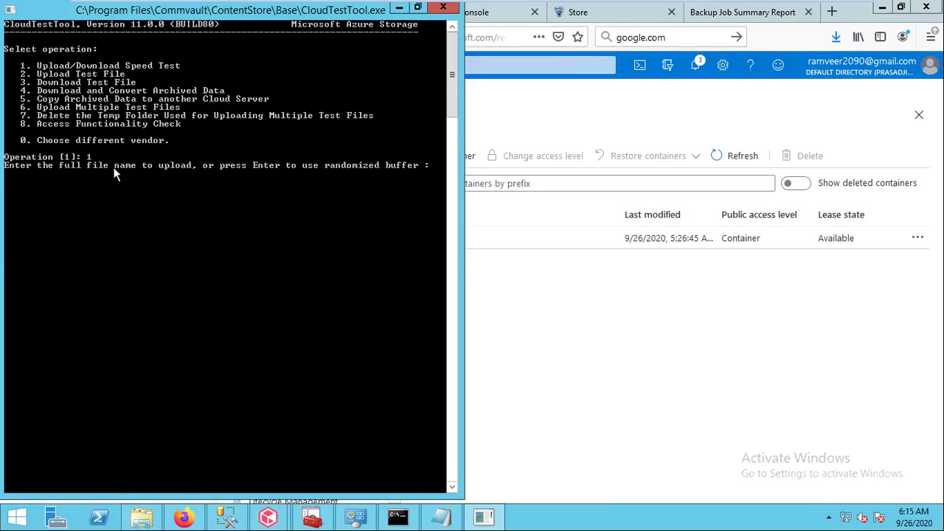
key("Return")
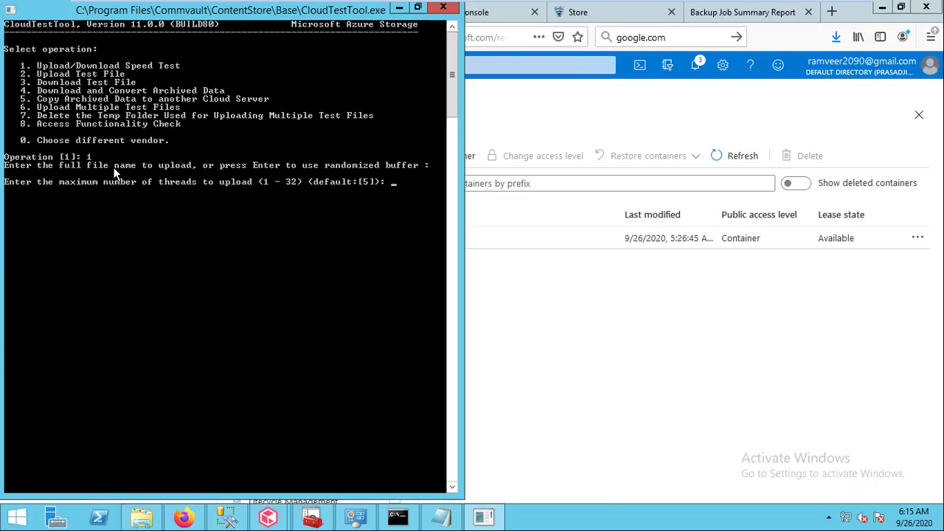
key("Return")
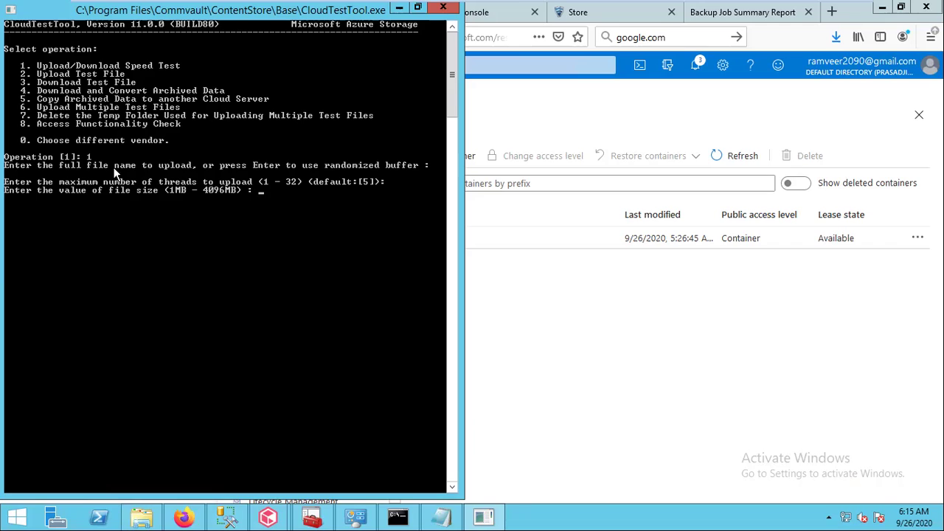
type("5")
key("Return")
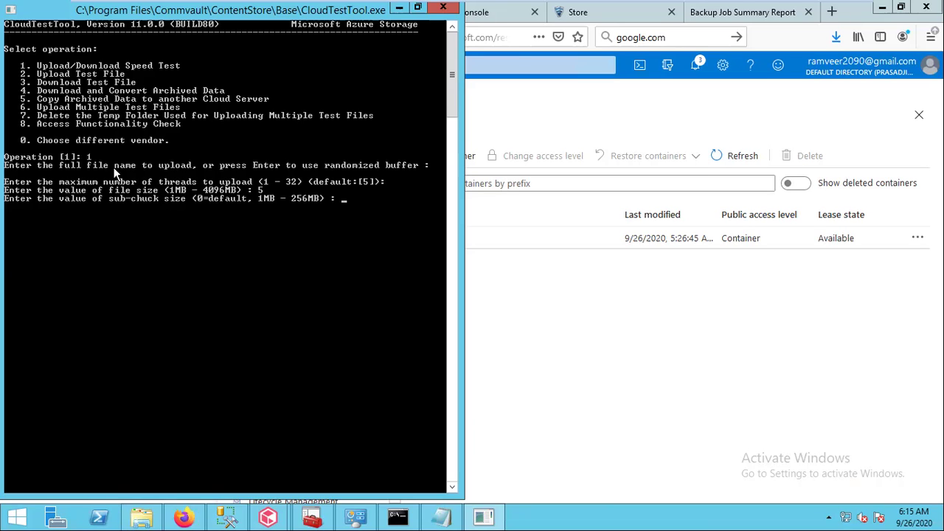
type("10")
key("Return")
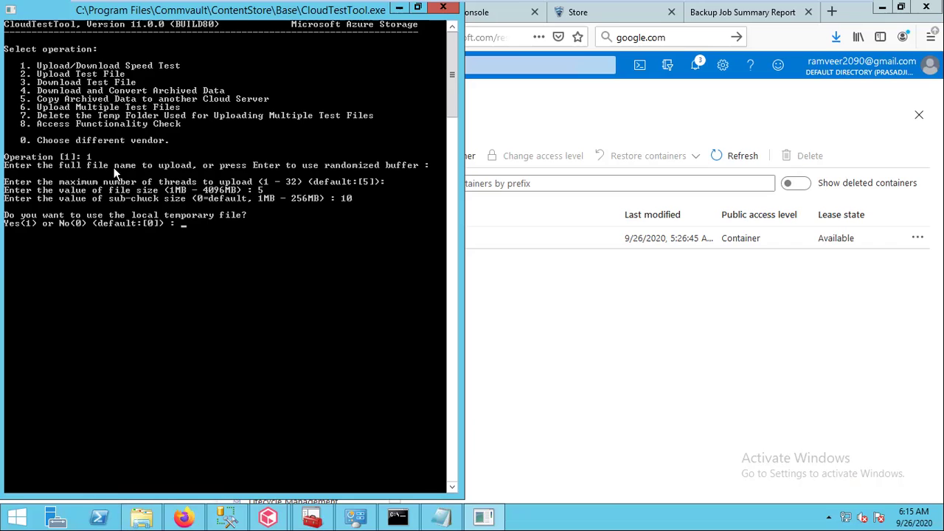
type("1")
key("Return")
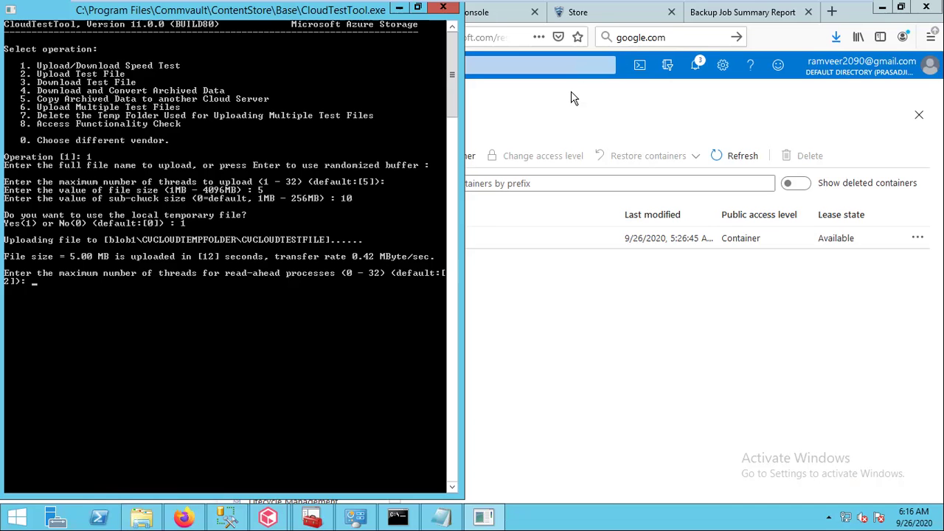
key("alt+Tab")
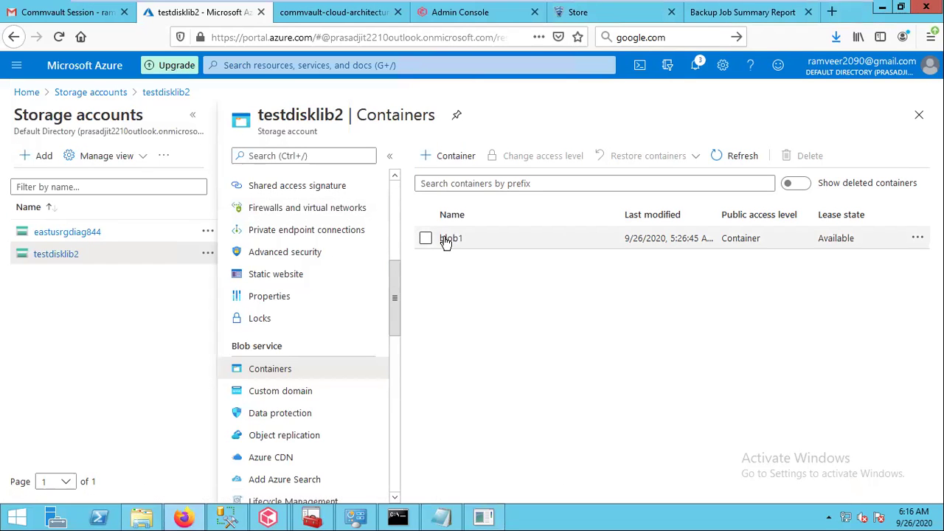
Confirm the blob1 container holds CVCLOUDTEMPFOLDER, then return to CloudTestTool
left_click(447, 240)
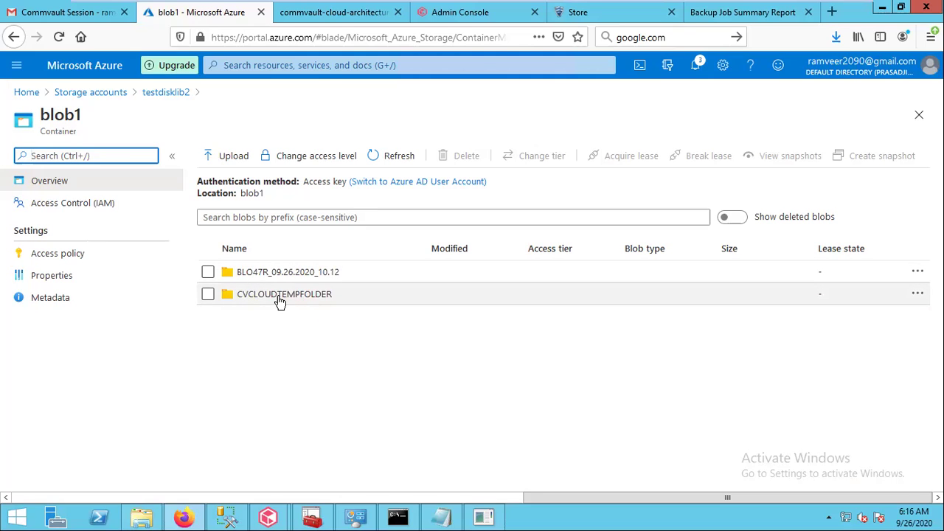
left_click(484, 516)
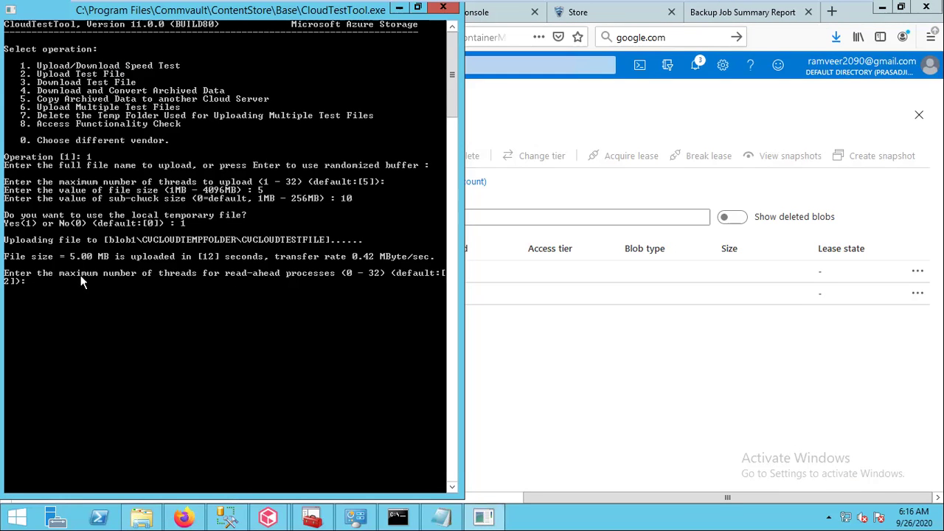
Download the test file using 4 read-ahead threads and 5 subfiles, without saving it
type("4")
key("Return")
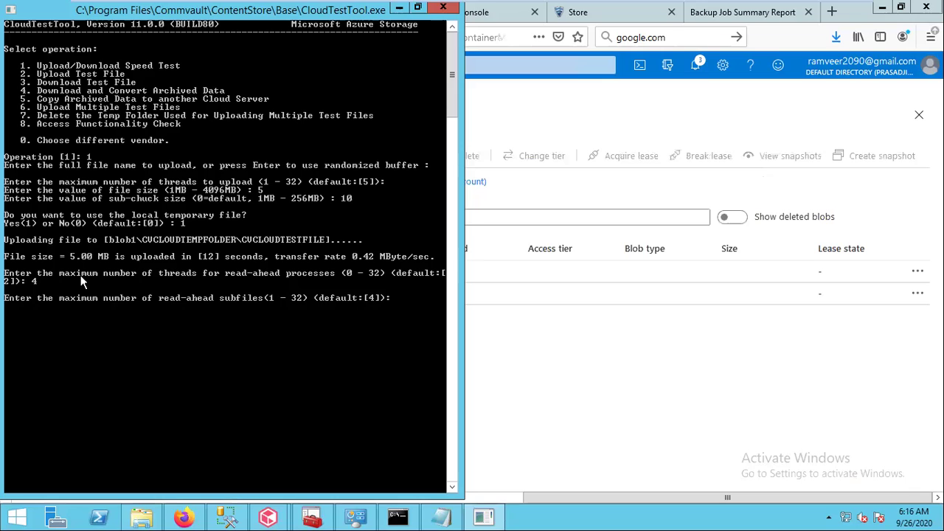
type("5")
key("Return")
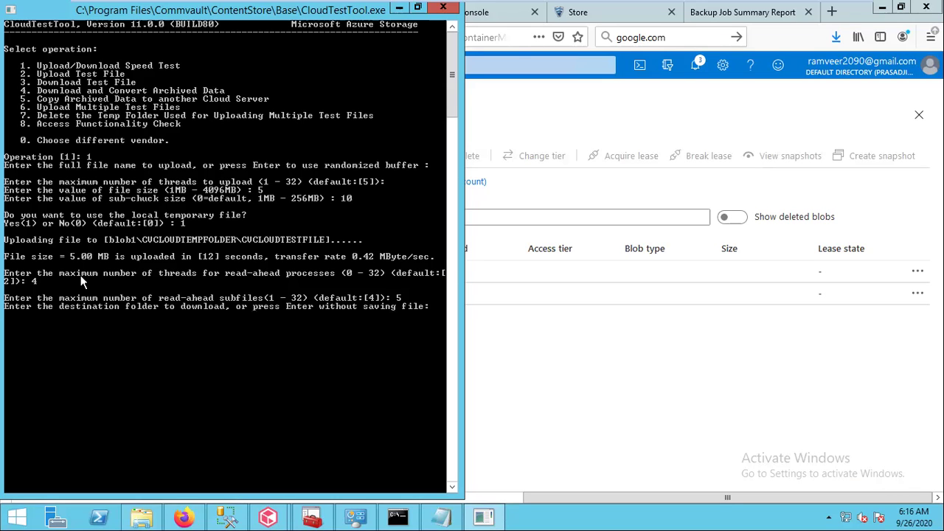
key("Return")
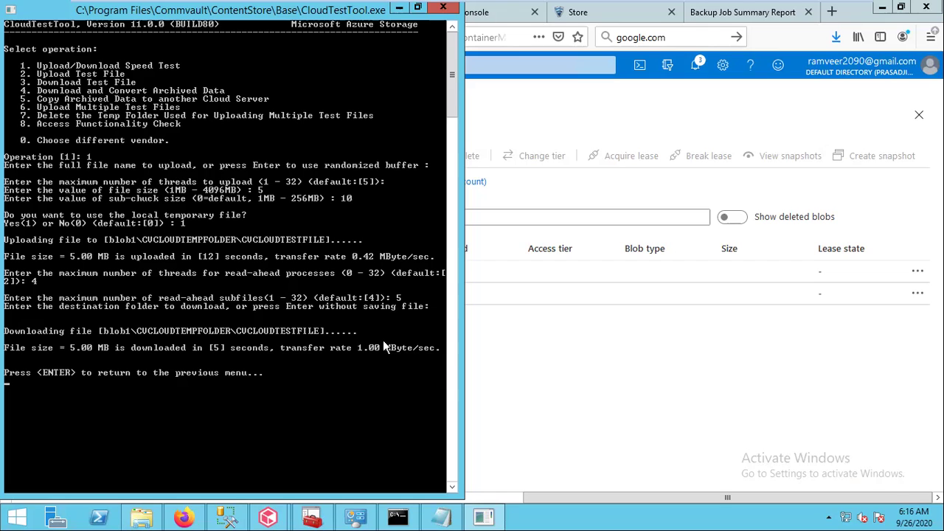
Bring back the CommCell Console, expand Policies, and open Storage Policies
mouse_move(259, 517)
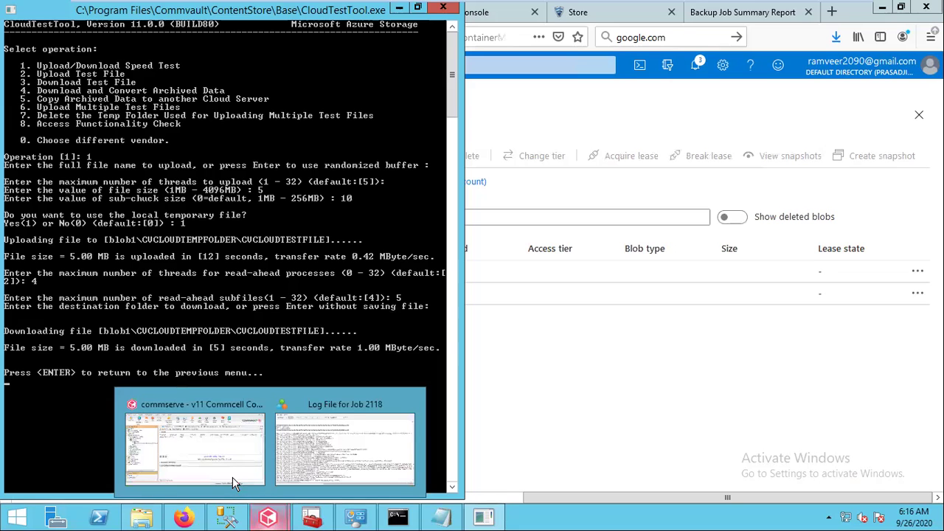
left_click(221, 461)
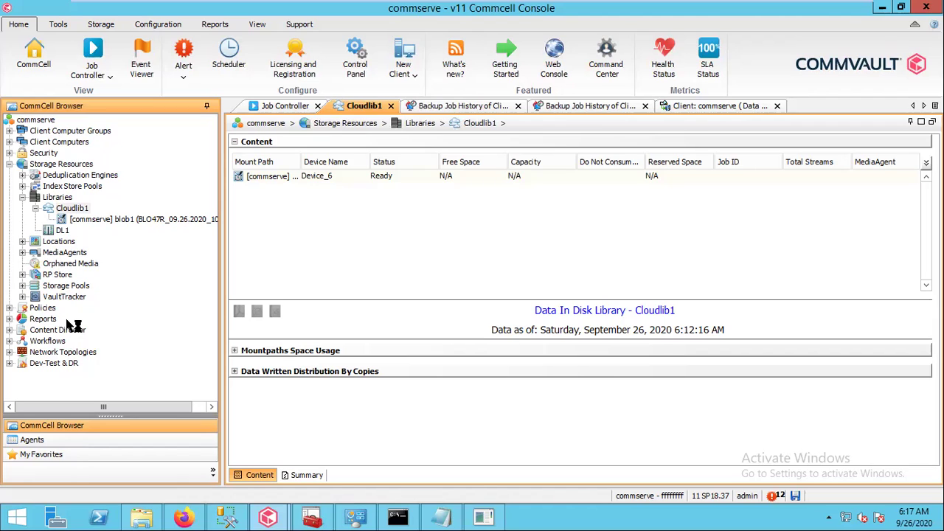
left_click(9, 308)
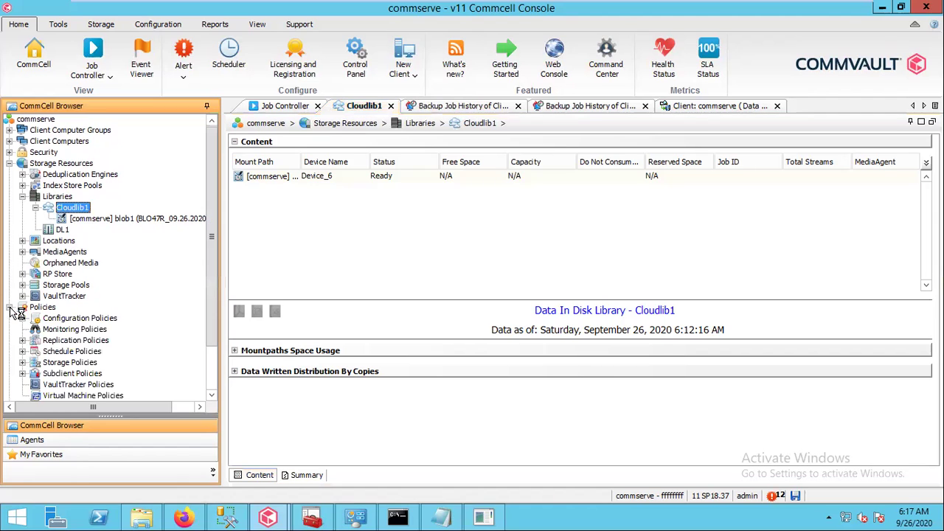
double_click(68, 364)
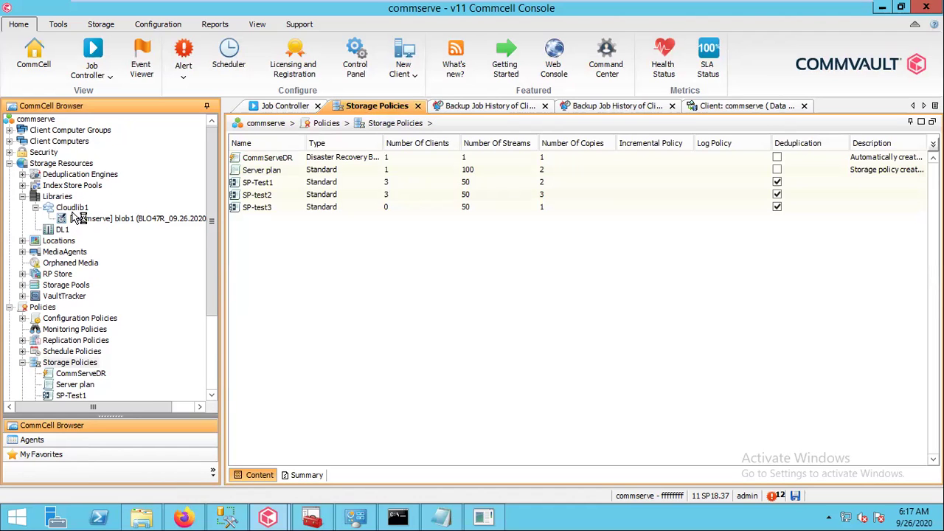
Start a new data protection storage policy named sp-test4
right_click(84, 365)
left_click(116, 370)
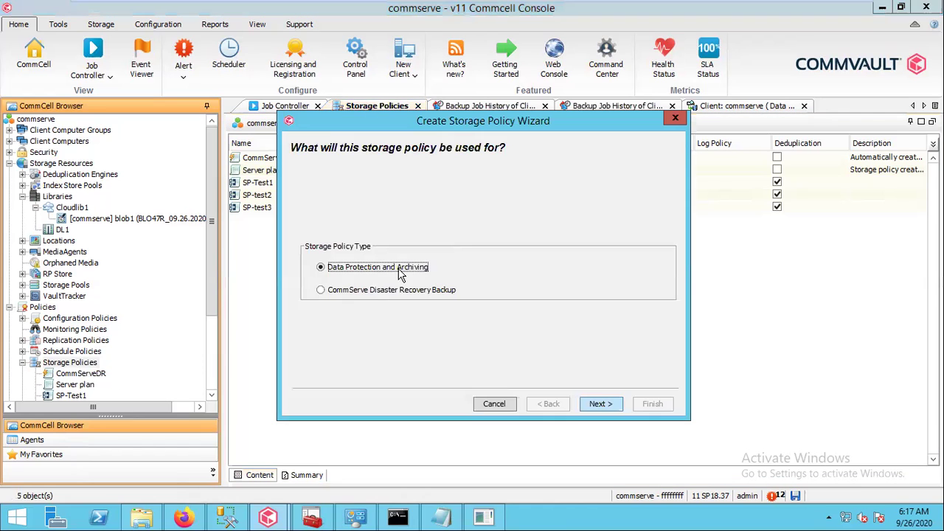
left_click(601, 403)
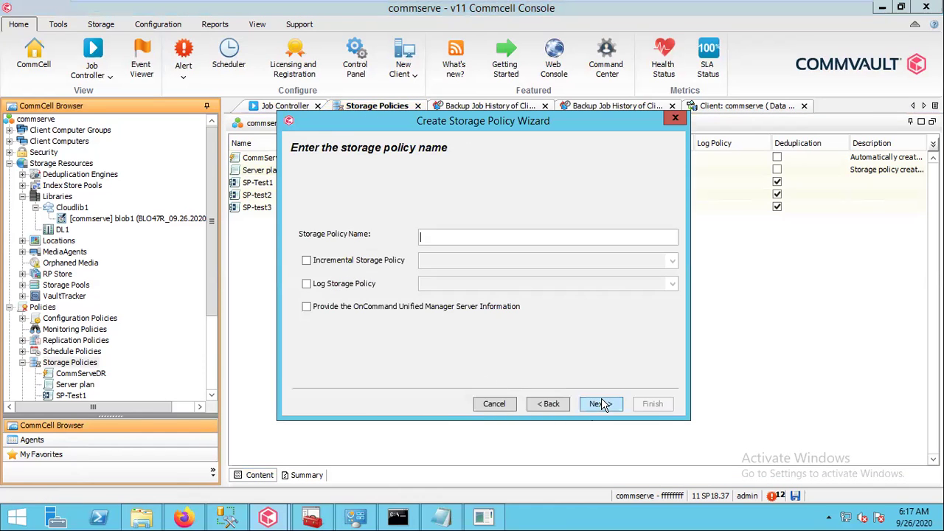
type("sp-test4")
left_click(602, 404)
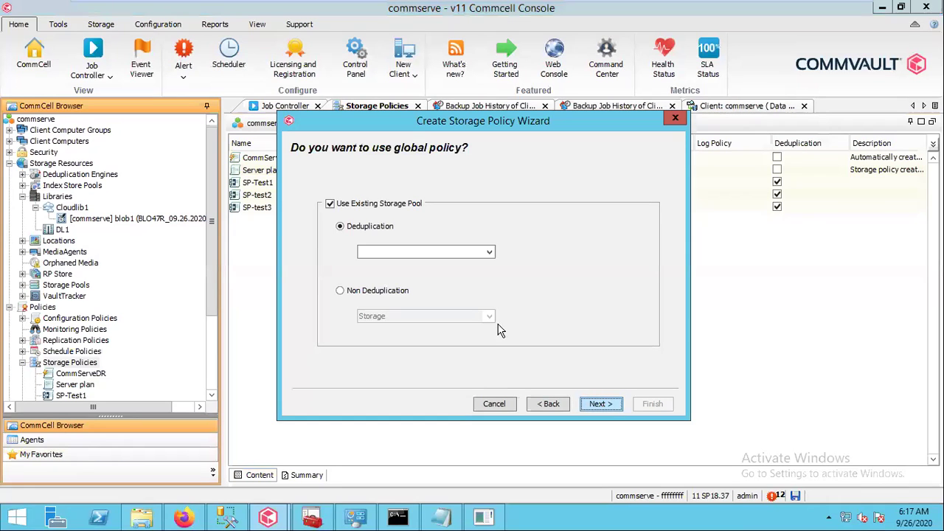
Skip the existing storage pool, advance to deduplication, then go back to streams and retention
left_click(376, 206)
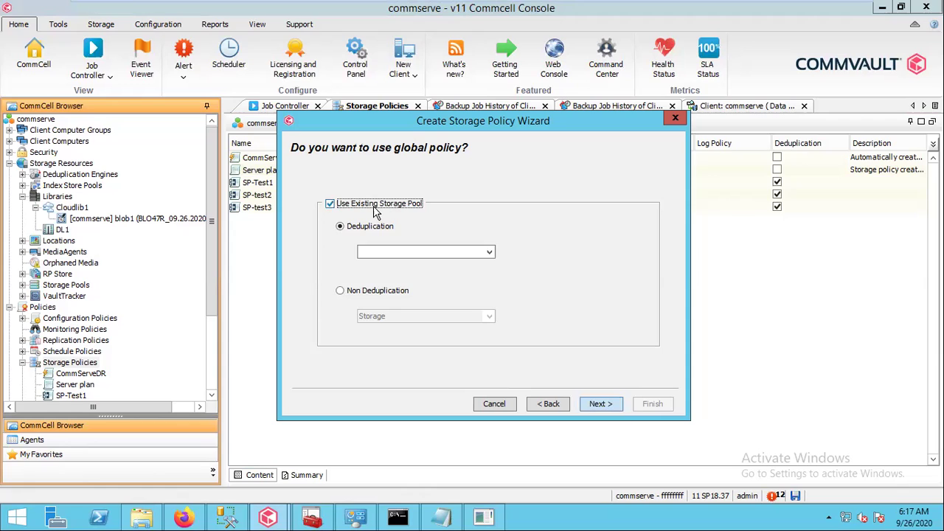
left_click(601, 405)
left_click(601, 406)
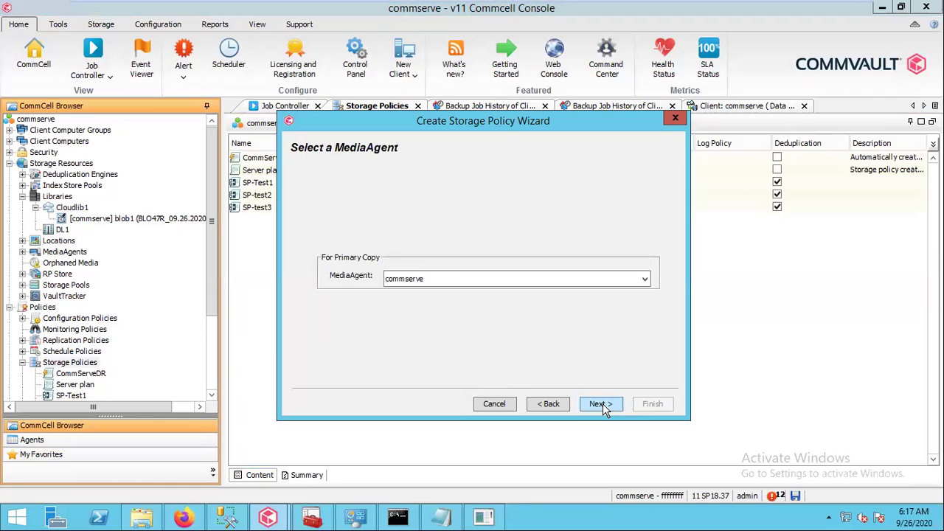
left_click(602, 405)
left_click(602, 405)
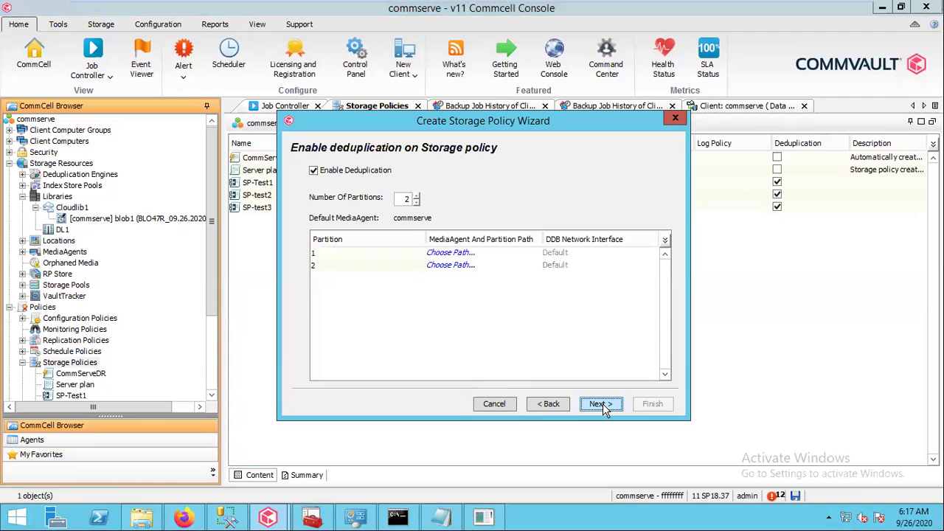
left_click(549, 404)
left_click(548, 404)
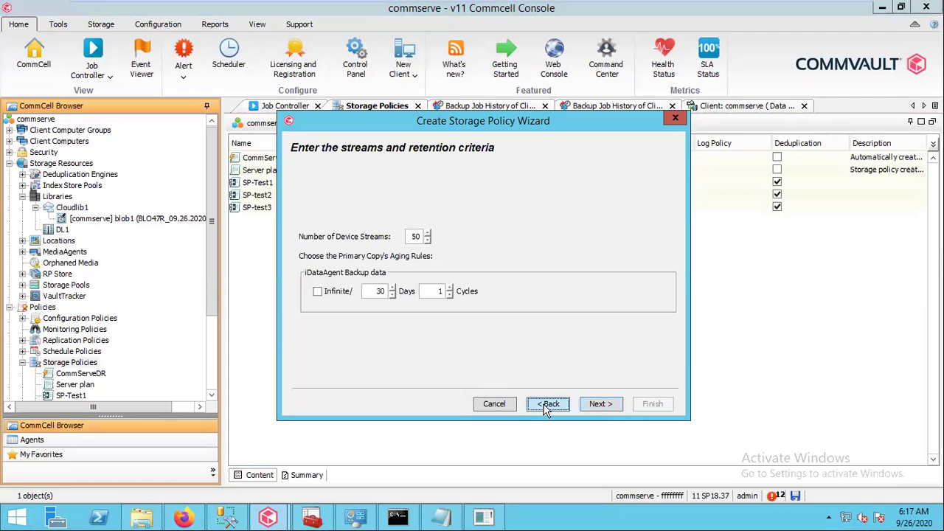
Go back and keep Cloudlib1 as the primary copy library
left_click(549, 404)
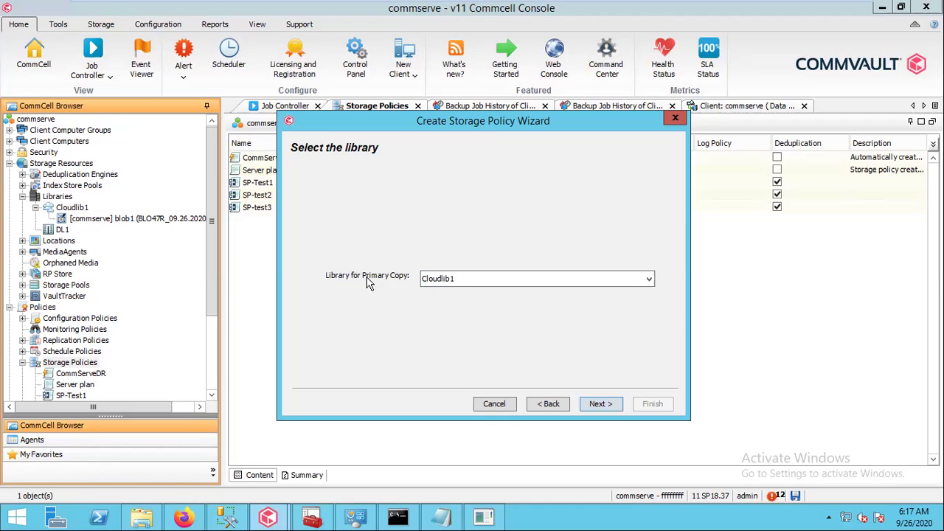
left_click(463, 283)
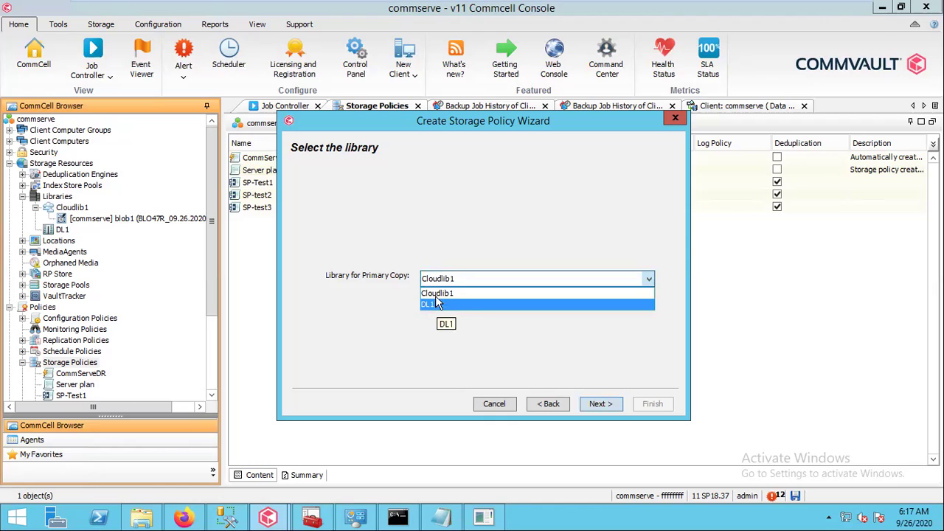
left_click(434, 292)
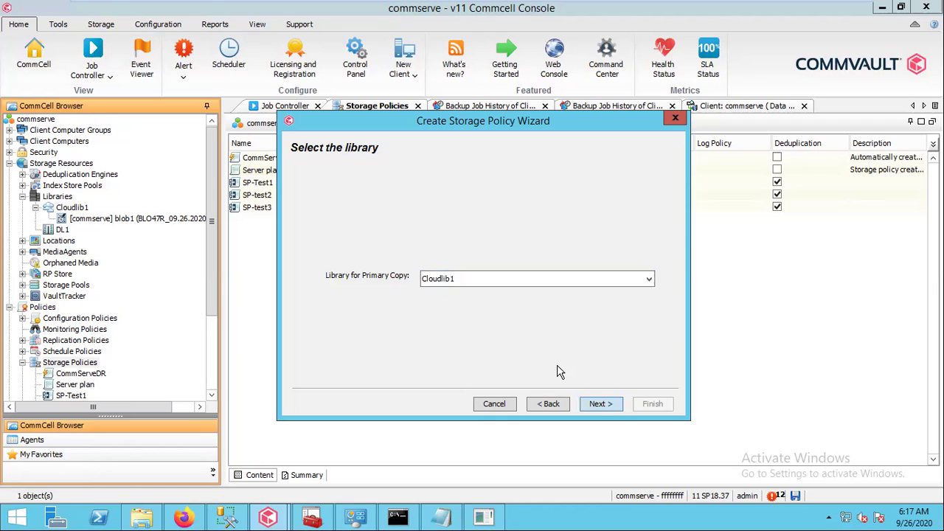
left_click(599, 404)
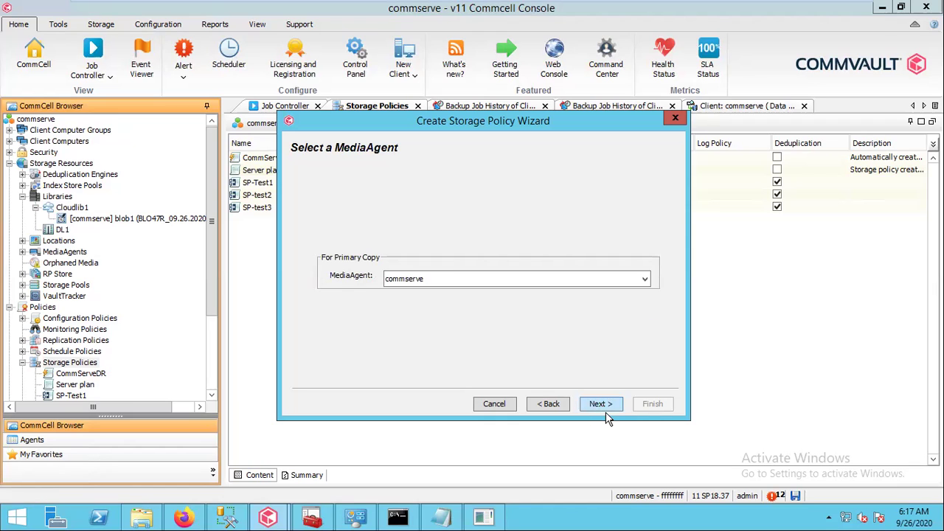
Set primary copy retention to 10 days and continue to deduplication settings
left_click(599, 404)
double_click(381, 290)
type("10")
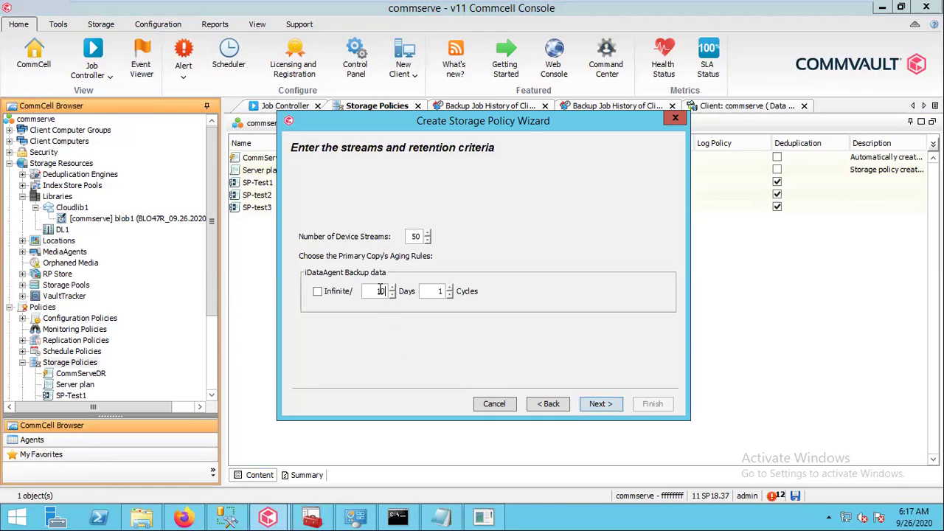
left_click(599, 405)
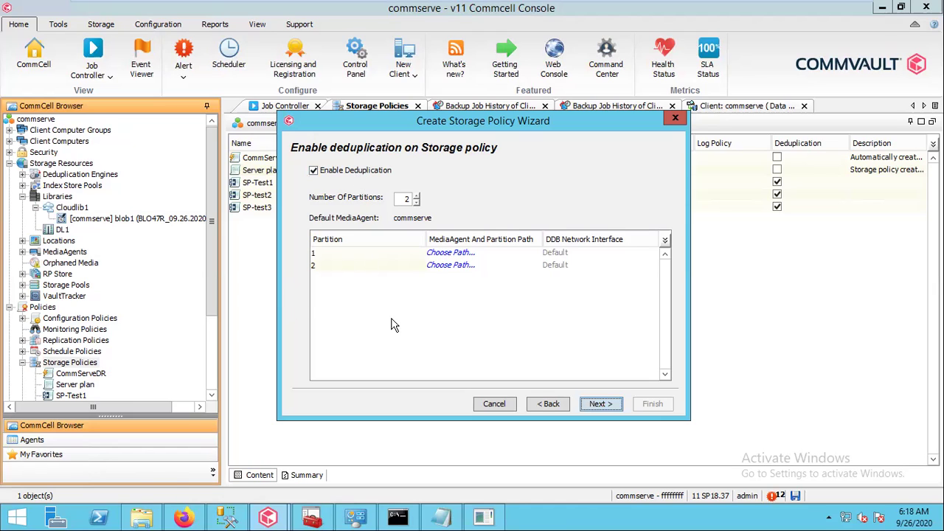
Turn off deduplication, leave software encryption off, and finish creating storage policy sp-test4
left_click(339, 171)
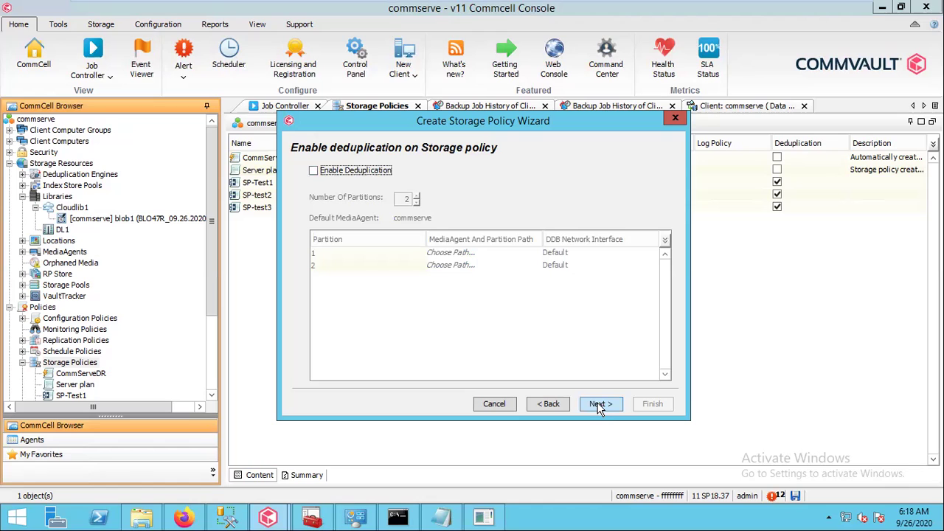
left_click(600, 404)
left_click(600, 405)
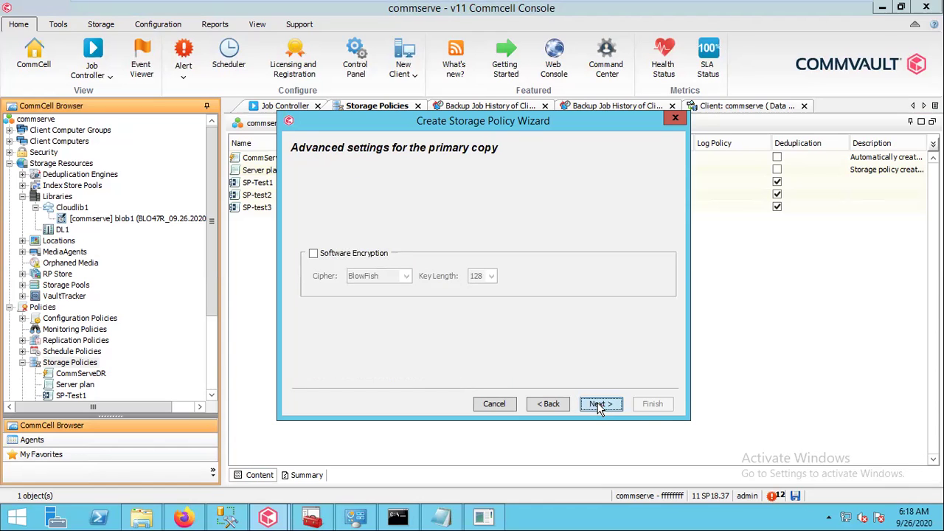
left_click(644, 404)
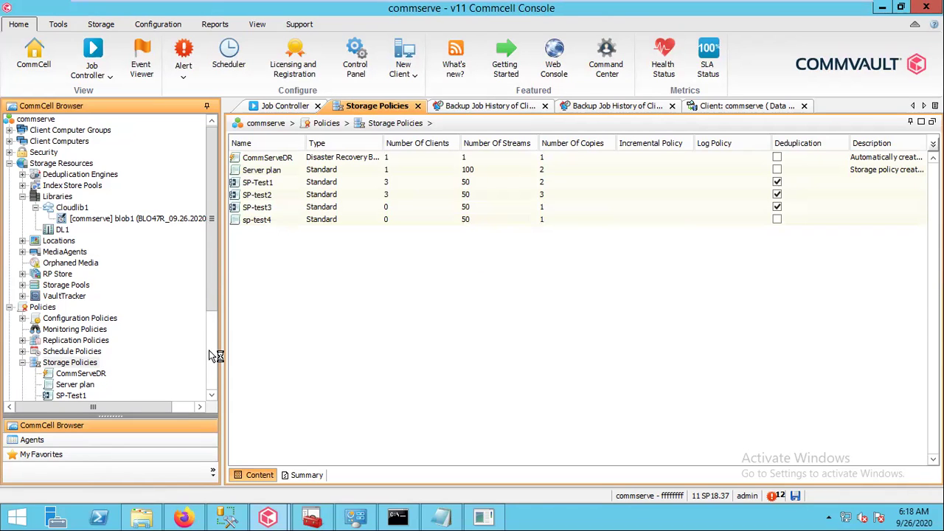
Check that the sp-test4 storage policy's primary copy uses Cloudlib1
scroll(214, 357, "down", 4)
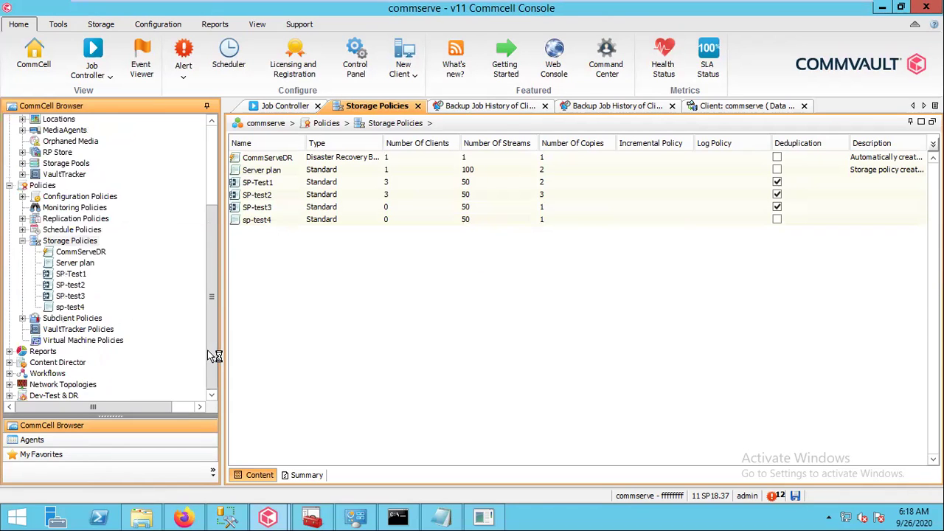
left_click(75, 307)
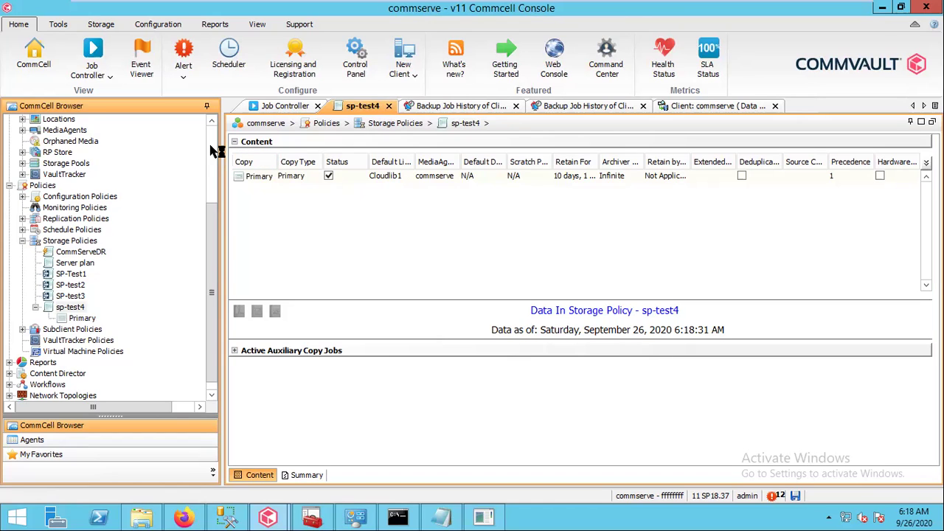
scroll(212, 150, "up", 4)
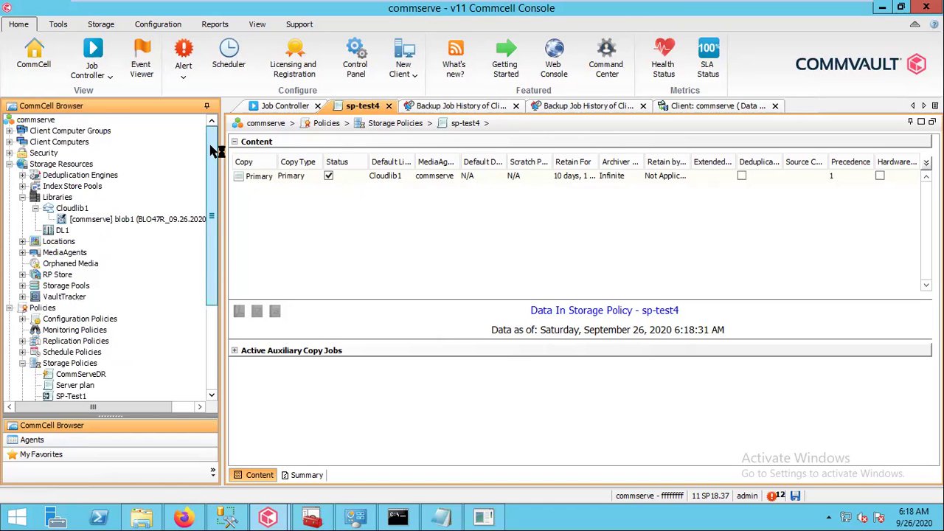
Open Properties of subclient test under commserve > File System > defaultBackupSet
left_click(9, 142)
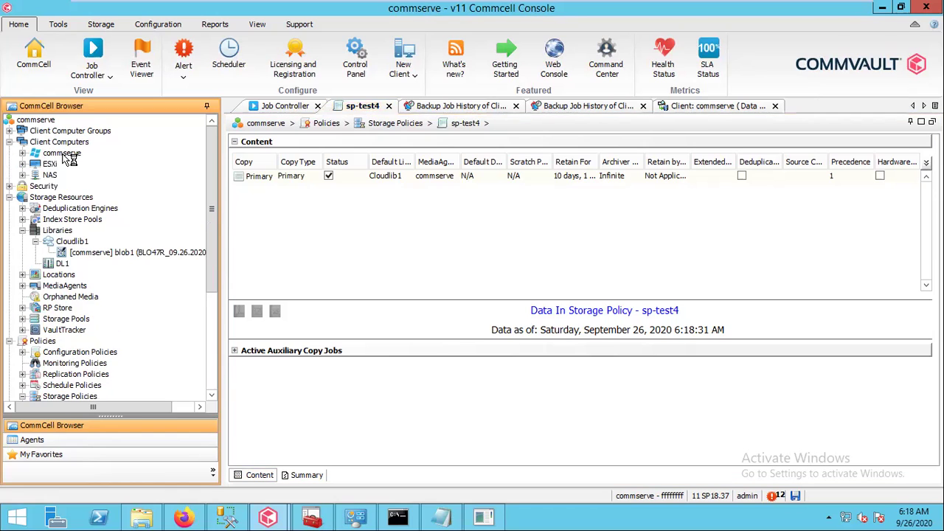
double_click(65, 154)
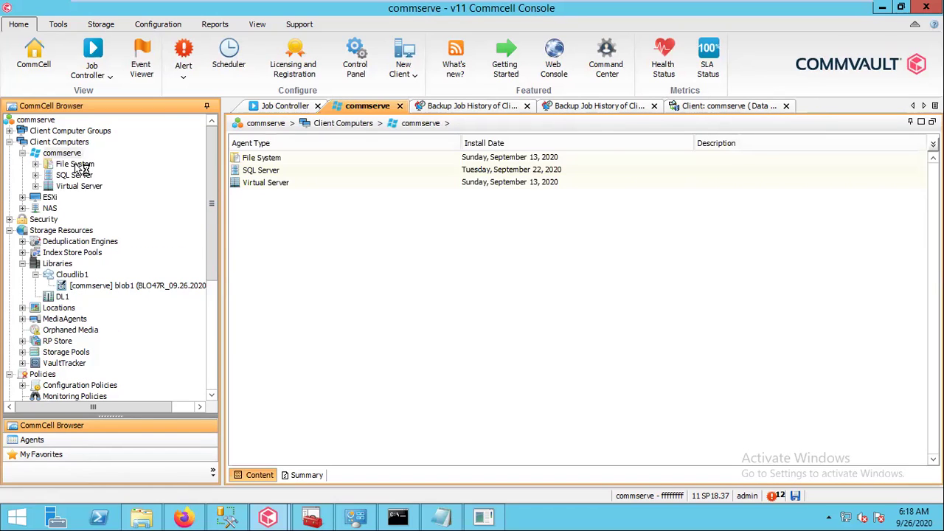
double_click(80, 166)
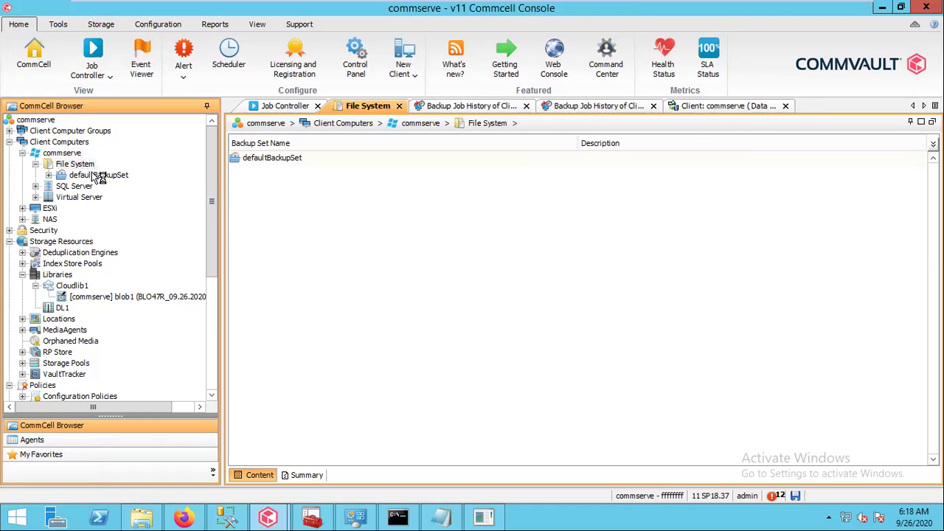
double_click(96, 176)
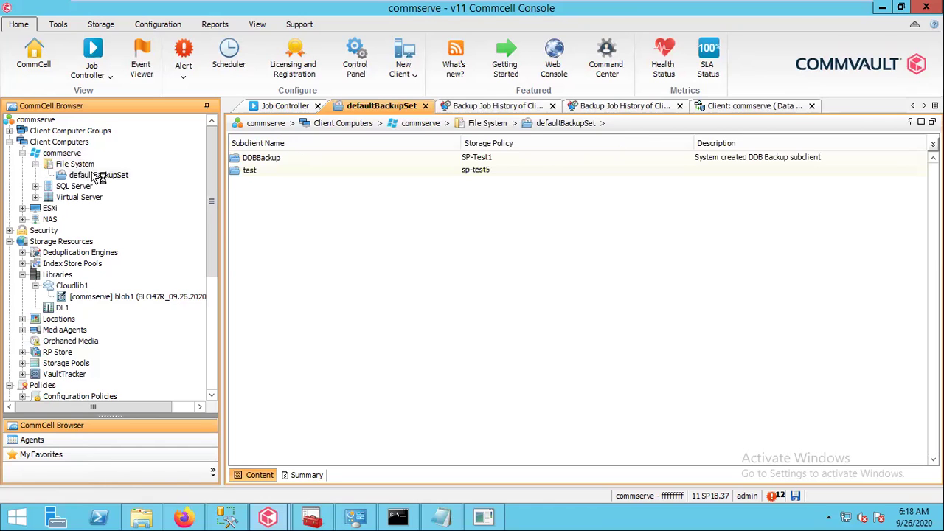
left_click(247, 170)
right_click(248, 170)
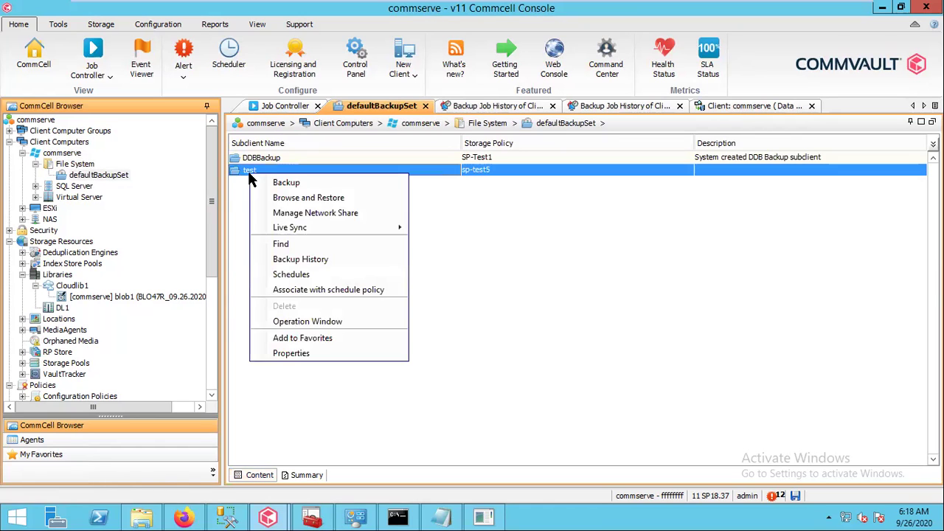
left_click(283, 355)
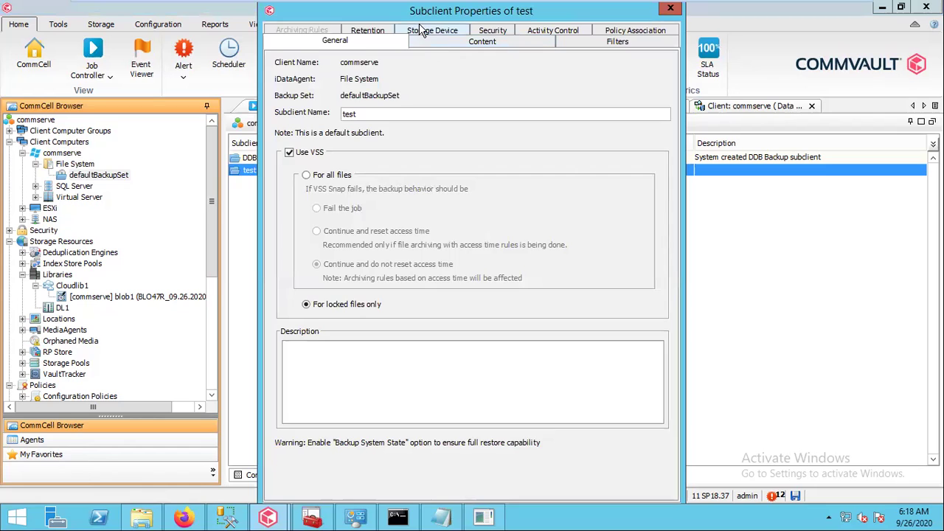
Switch subclient test's storage policy from sp-test5 to sp-test4, confirm content C:\Share 2, and save
left_click(422, 31)
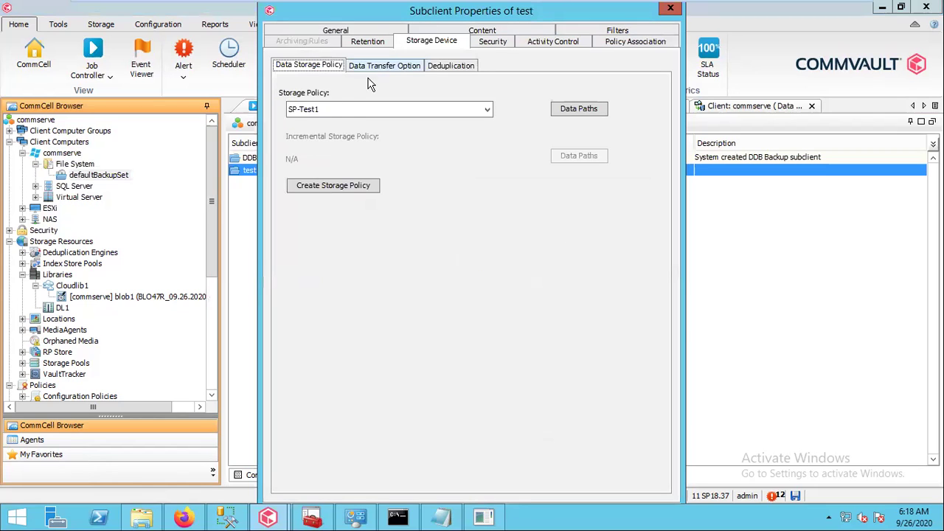
left_click(341, 111)
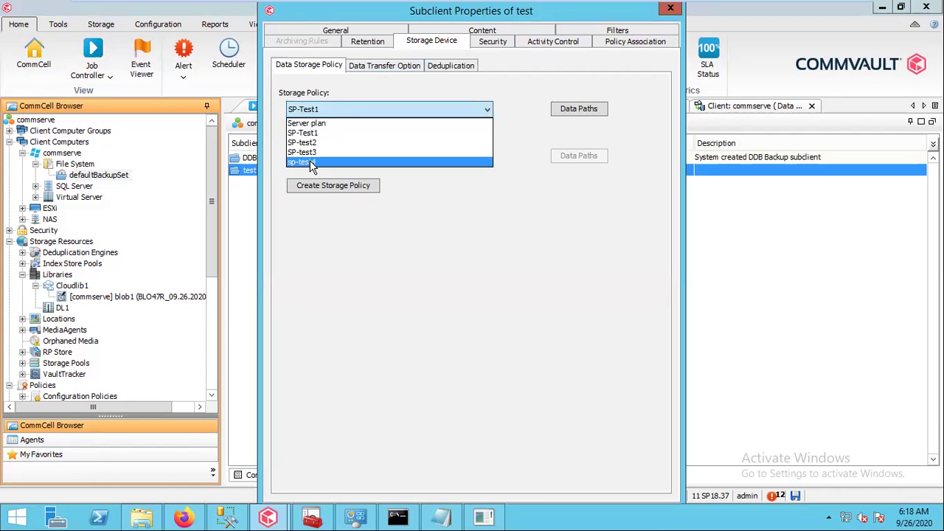
left_click(310, 163)
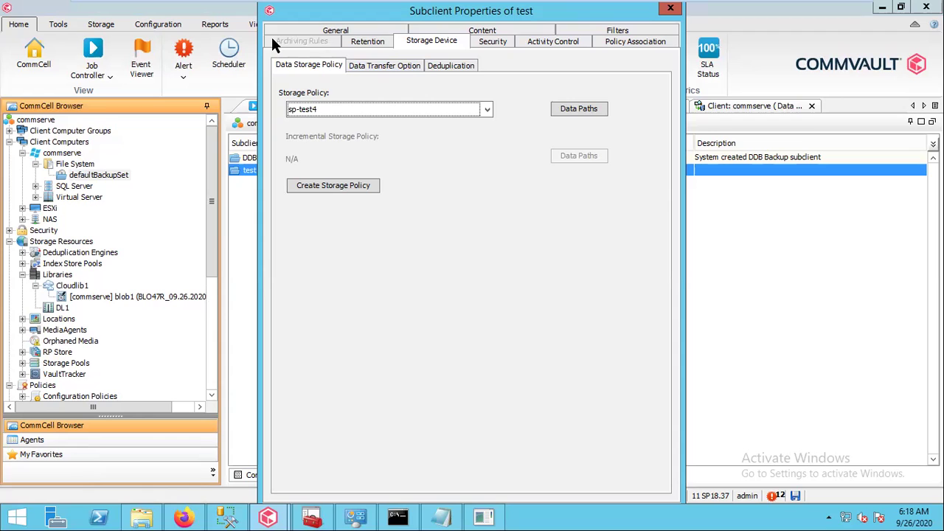
left_click_drag(259, 2, 288, 71)
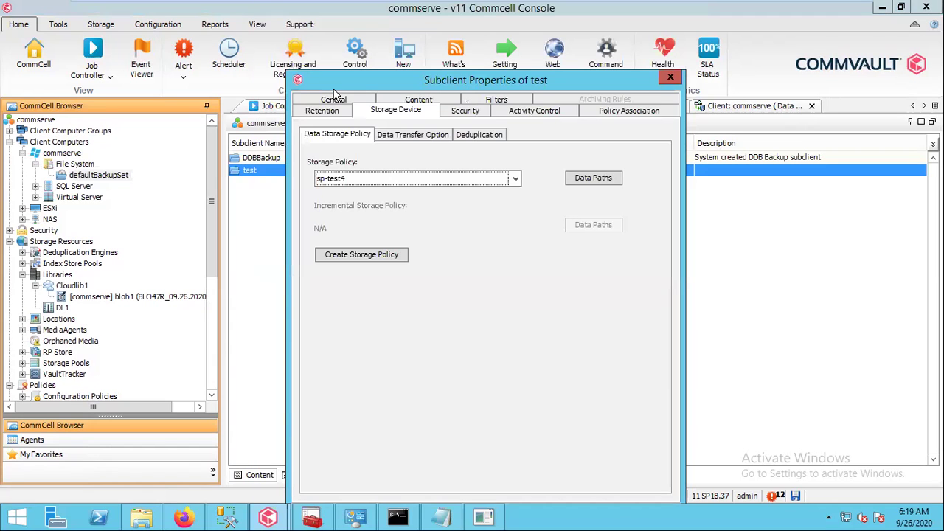
left_click_drag(347, 82, 286, 29)
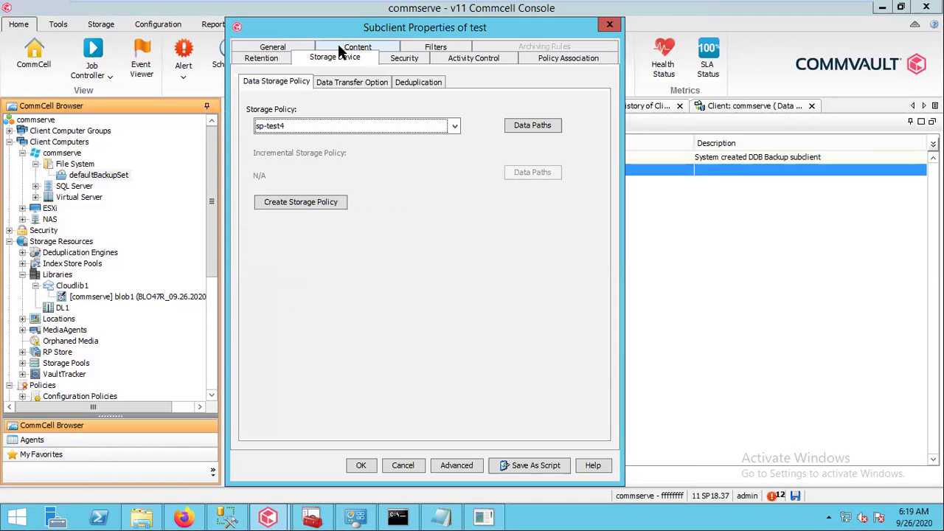
left_click(338, 46)
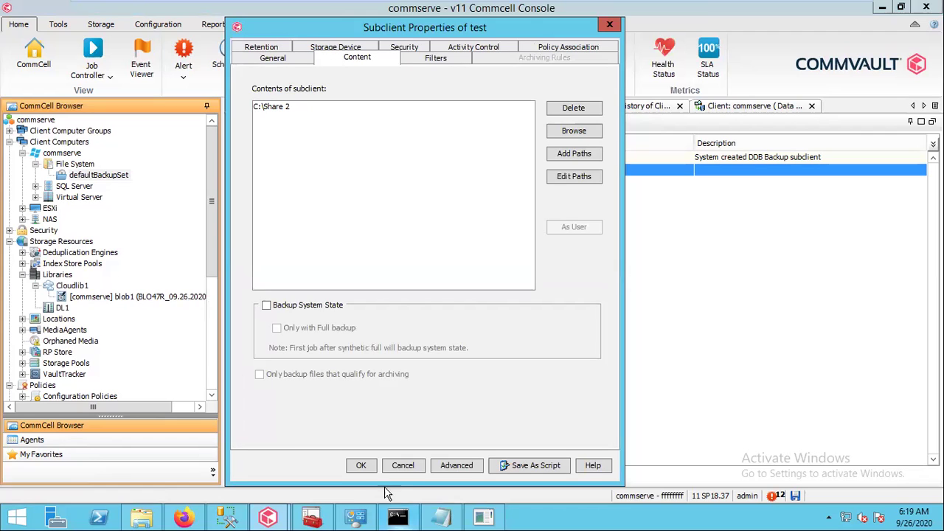
left_click(361, 465)
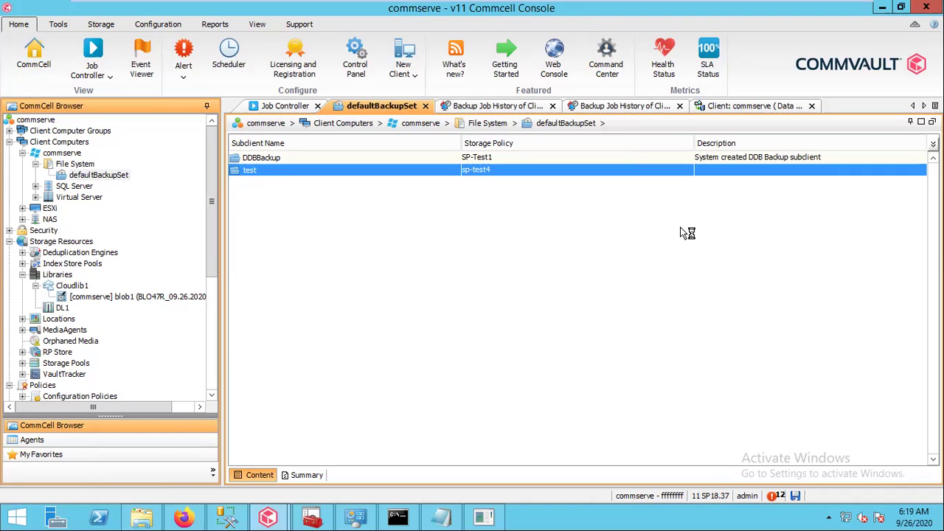
Run an immediate full backup of subclient test, watch job 2130 complete, then return to Azure blob1
right_click(481, 177)
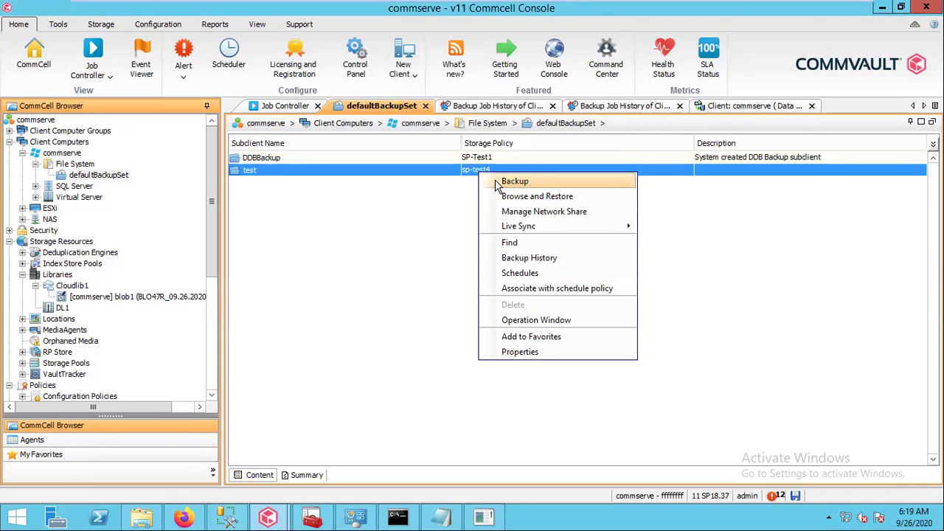
left_click(496, 181)
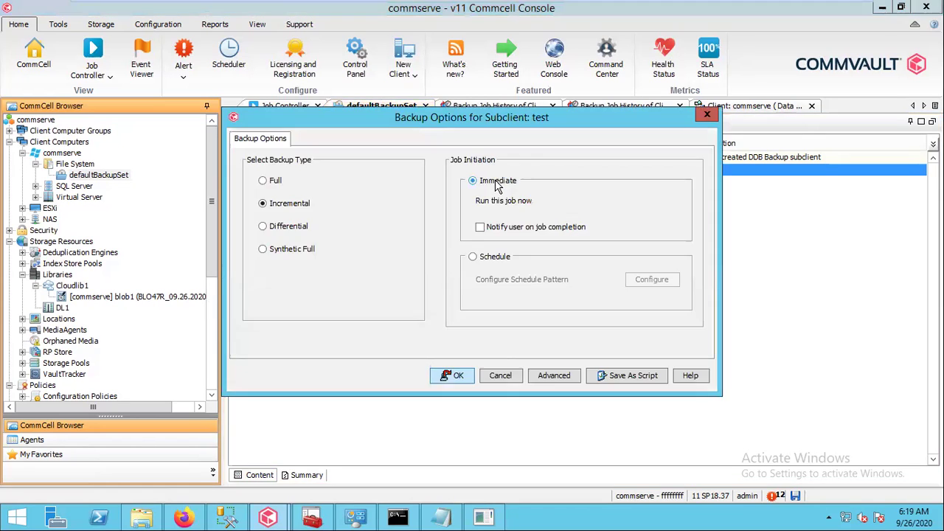
left_click(275, 184)
left_click(457, 376)
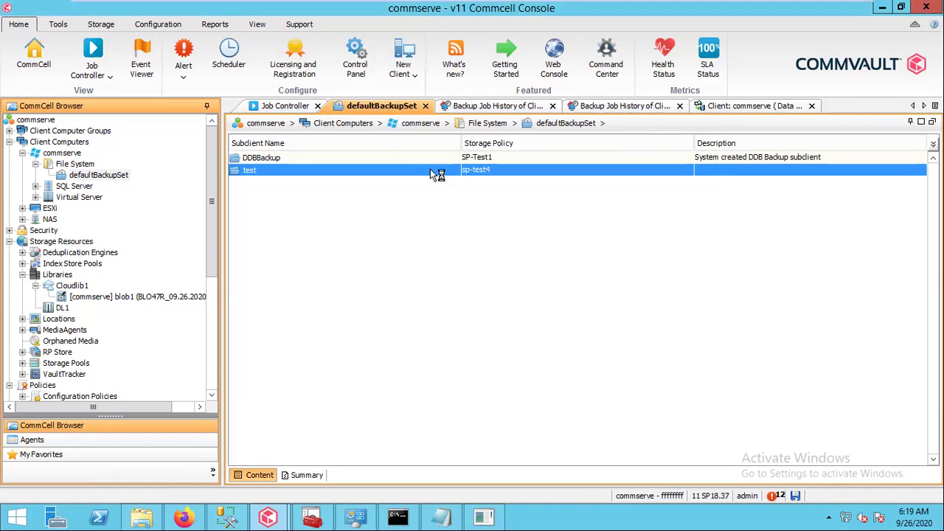
left_click(303, 108)
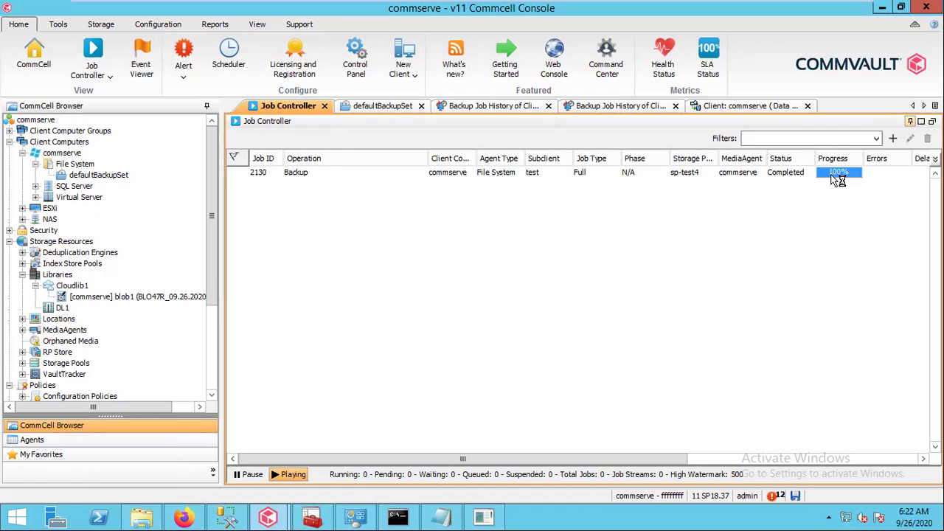
left_click(186, 519)
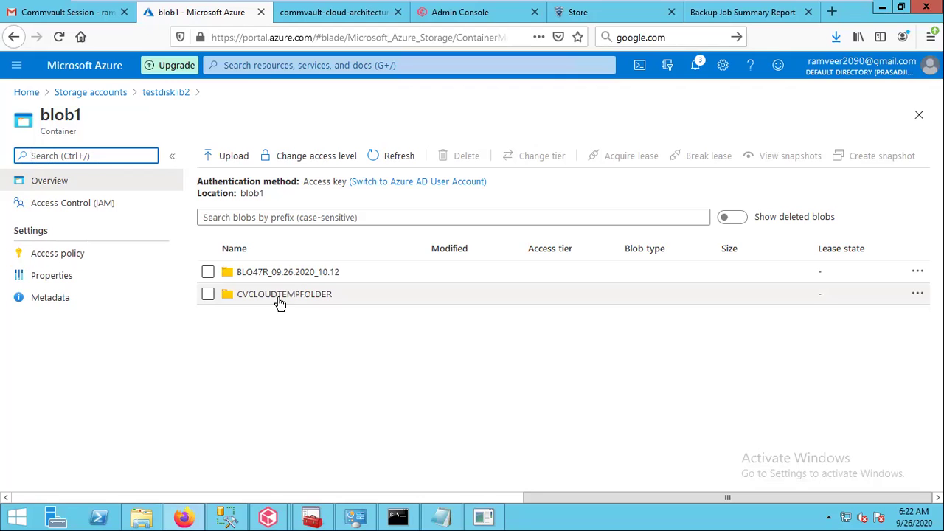
Browse blob1 into BLO47R_09.26.2020_10.12 / CV_MAGNETIC / V_1066, then return to the CommCell Console
left_click(267, 273)
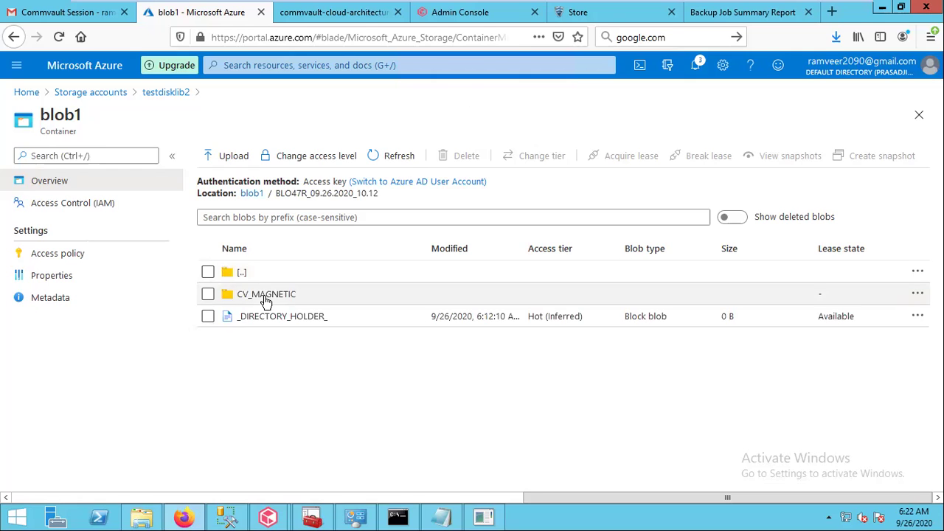
left_click(267, 295)
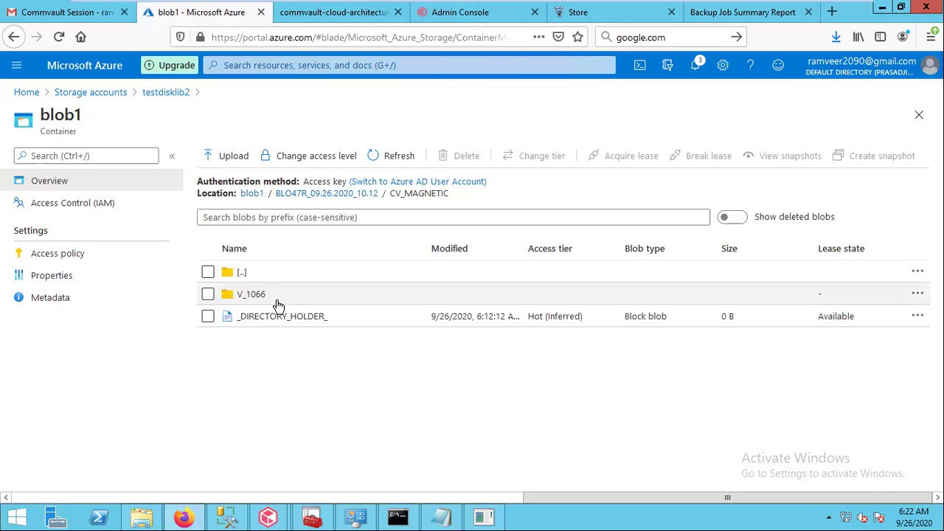
left_click(254, 299)
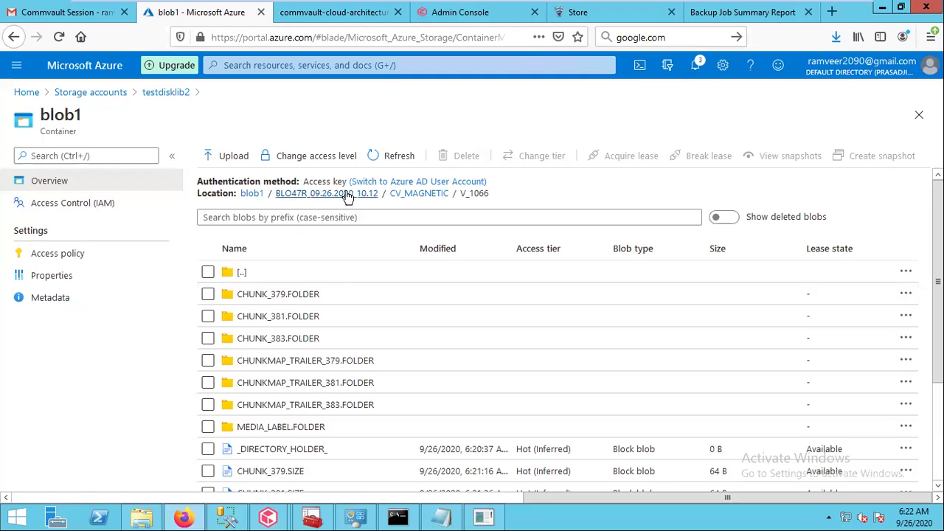
left_click(268, 520)
left_click(220, 455)
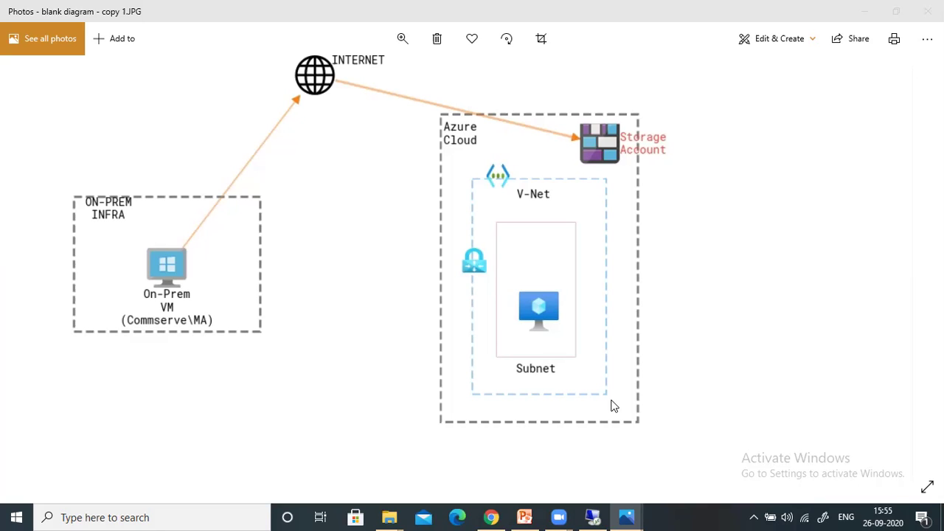
Return to the Remote Desktop session showing Commvault's job list
left_click(594, 517)
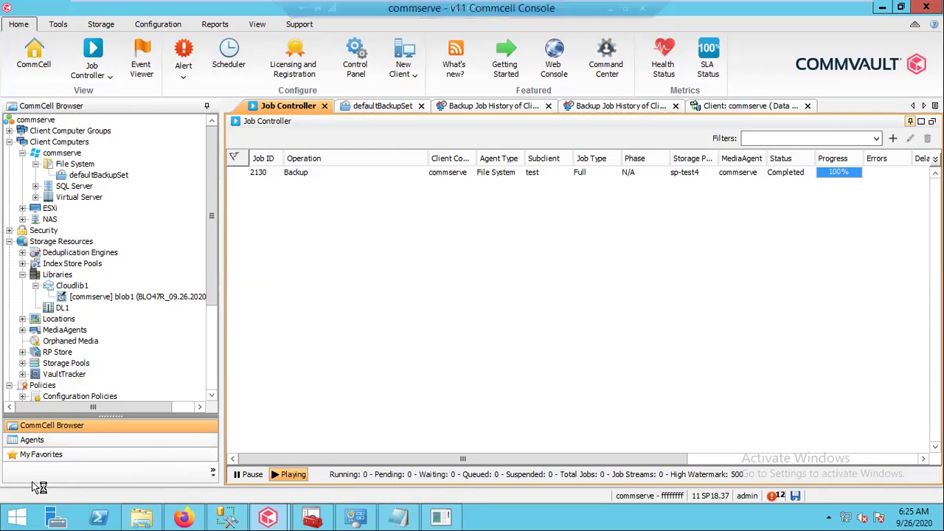
Launch a Command Prompt through the Run dialog with cmd
right_click(17, 517)
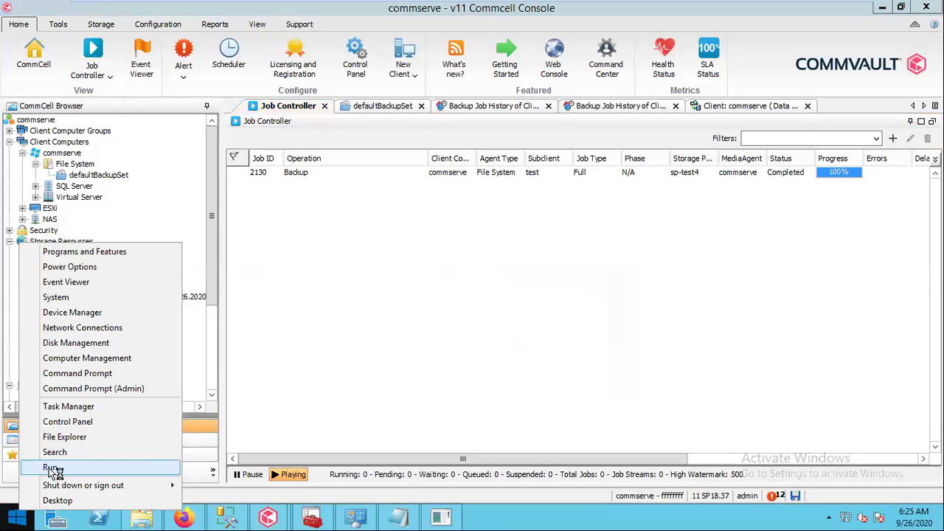
left_click(52, 468)
key("Return")
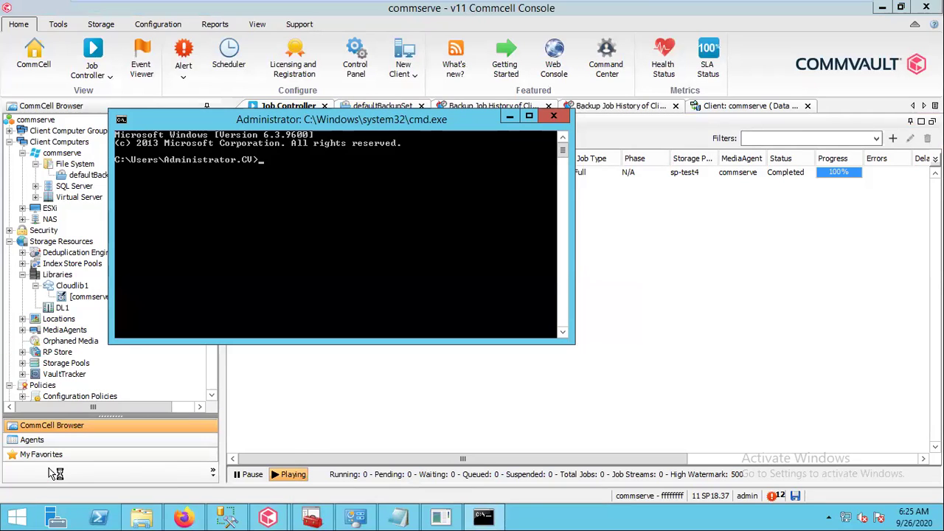
Run tracert to testdisklib2.blob.core.windows.net and stop it with Ctrl+C after hop 4
type("tracert")
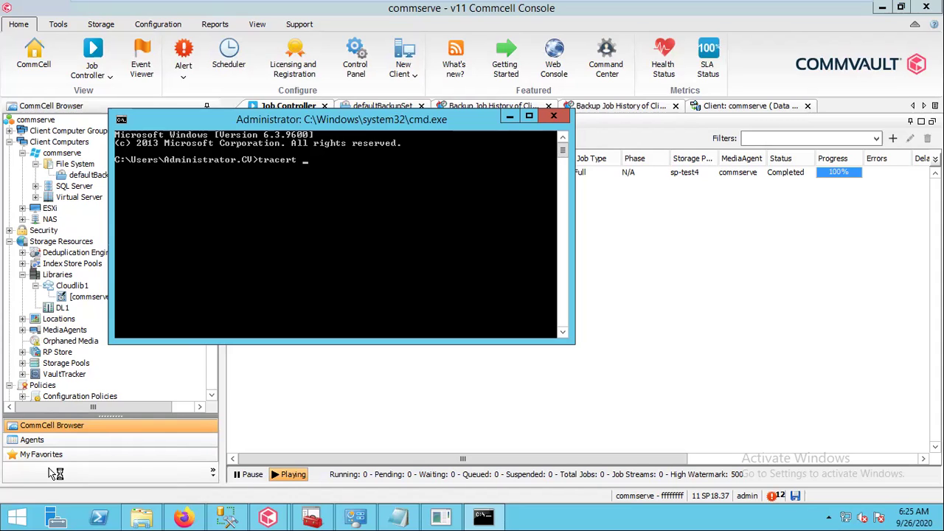
type("testlib")
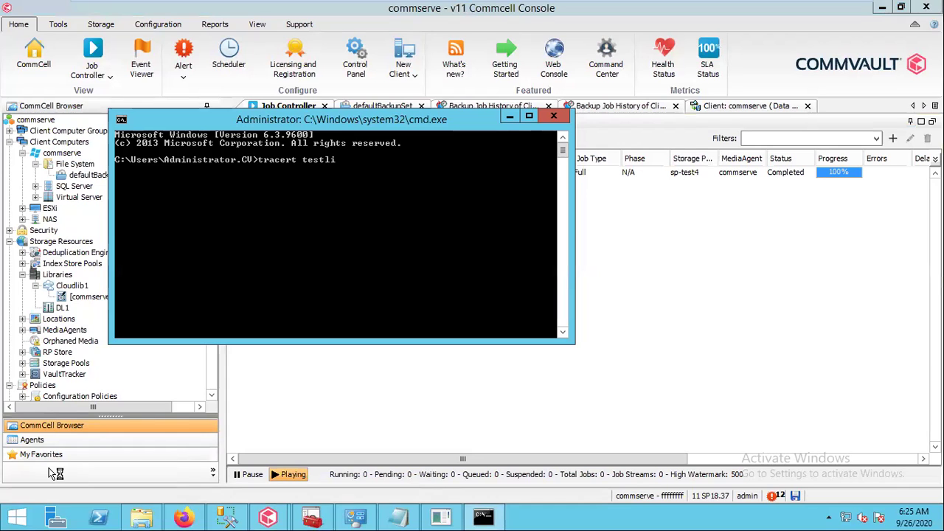
key("BackSpace")
key("BackSpace")
key("BackSpace")
type("disklib2")
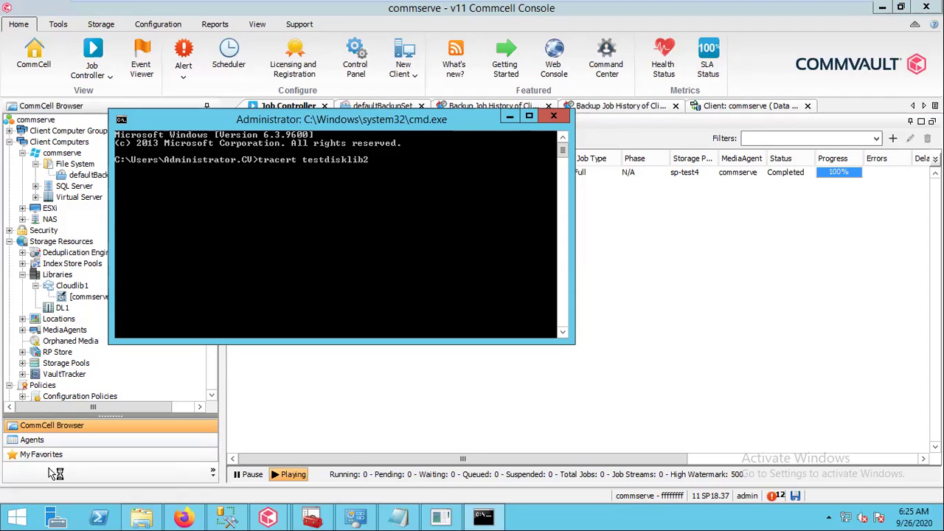
type(".blob.core.windows.net")
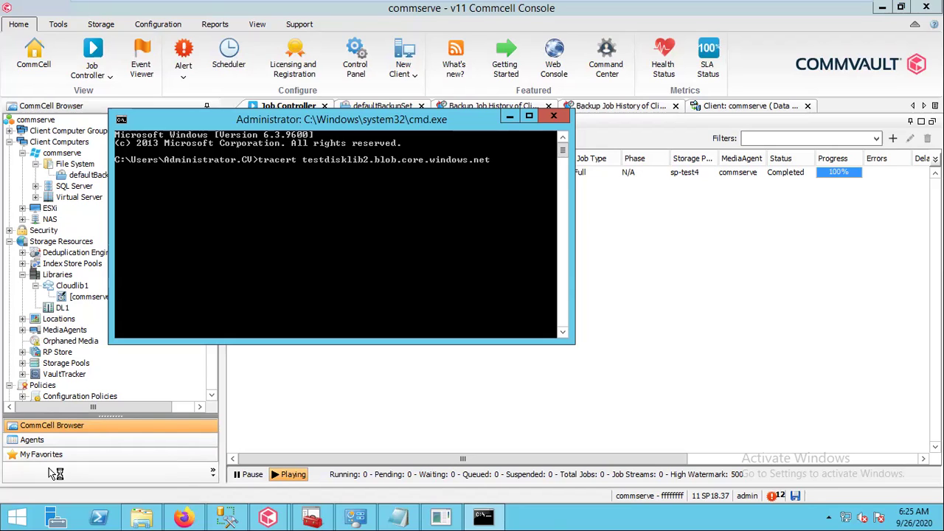
key("Return")
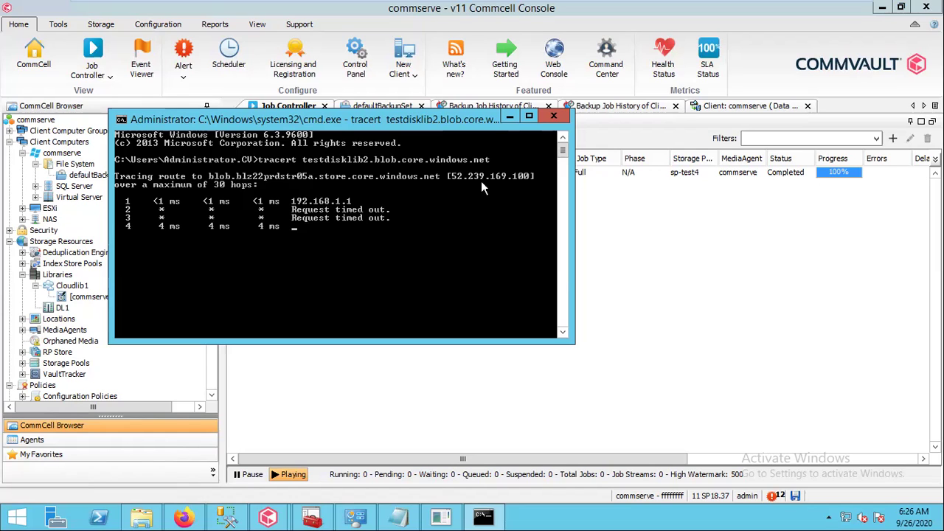
key("ctrl+c")
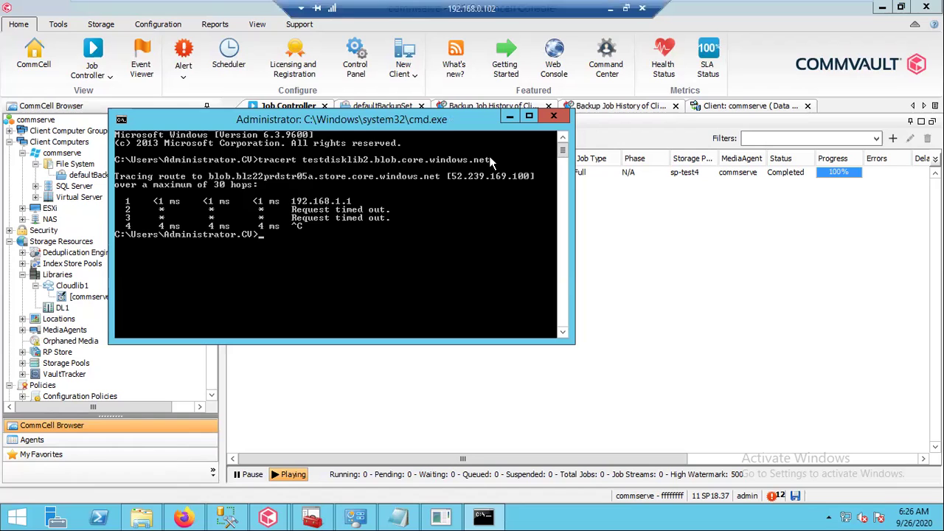
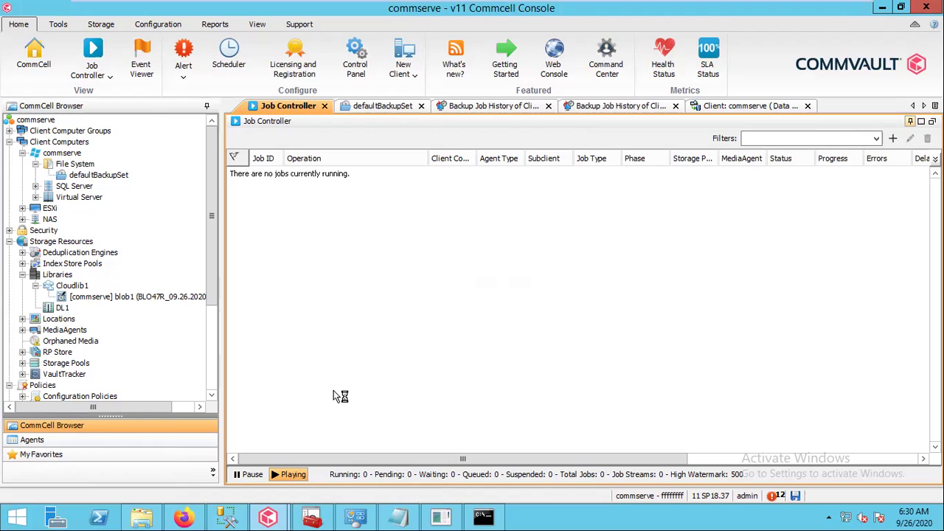
Connect the karam-vnet VPN from the tray network list and approve the routing-table elevation prompt
left_click(827, 521)
left_click(847, 518)
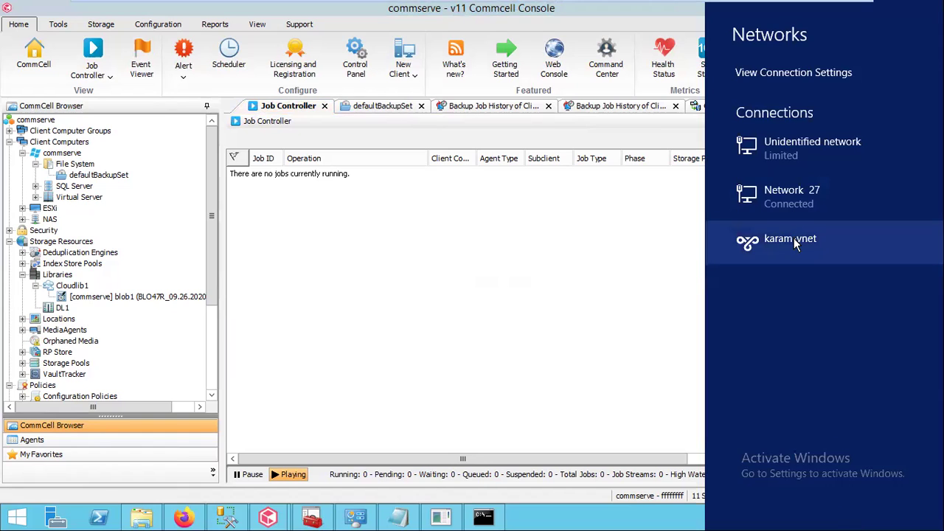
left_click(794, 237)
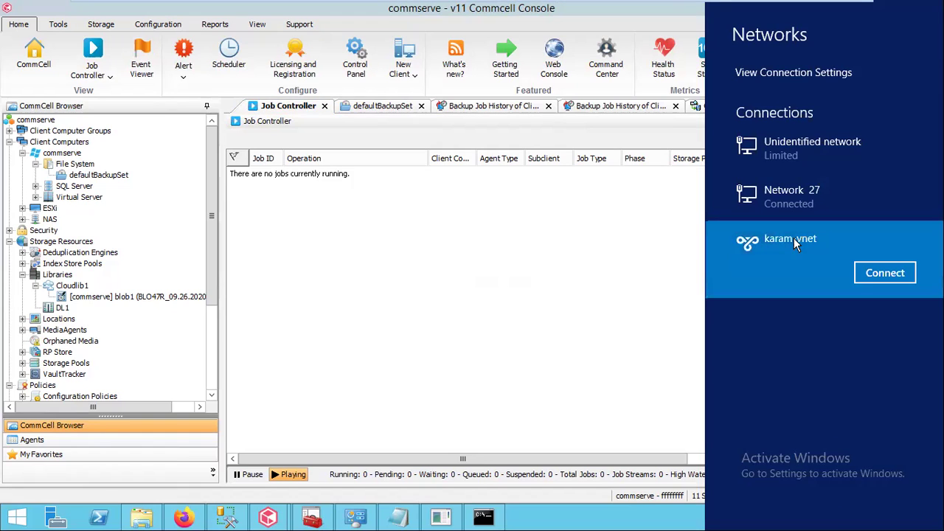
left_click(885, 272)
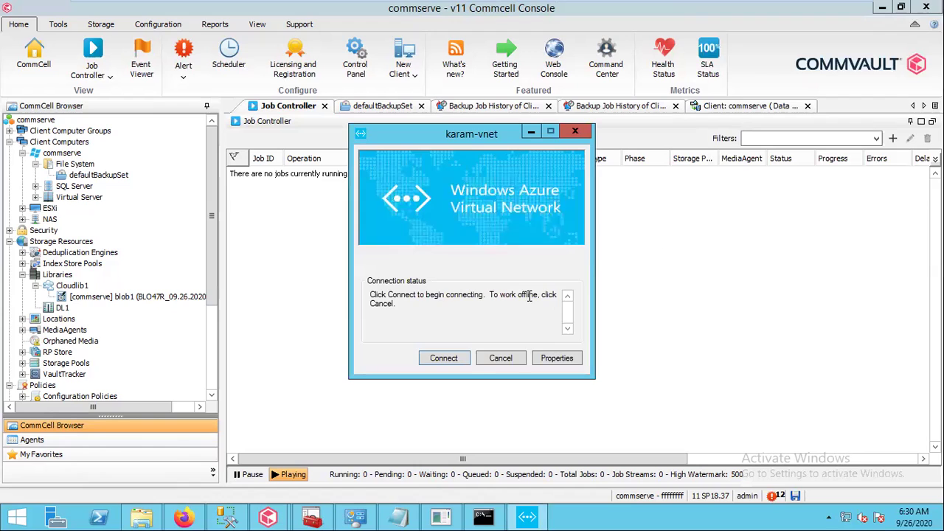
left_click(447, 360)
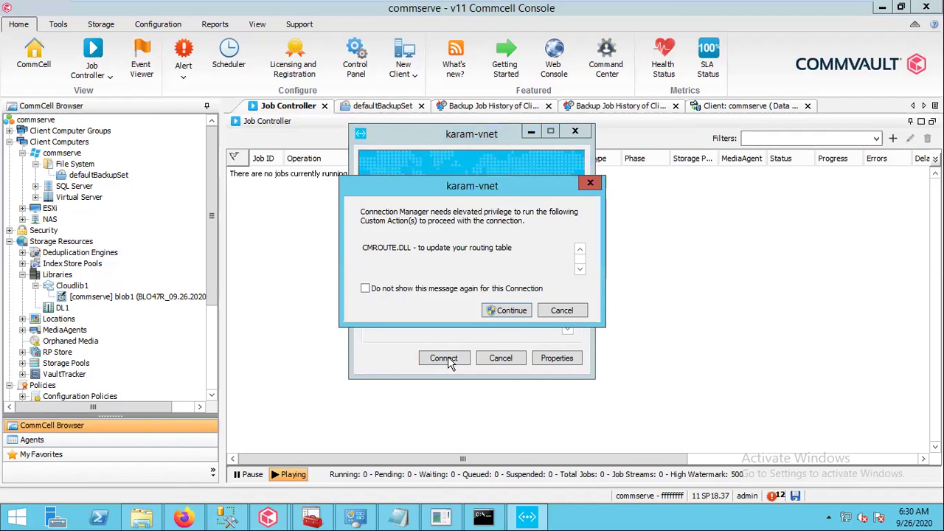
left_click(504, 313)
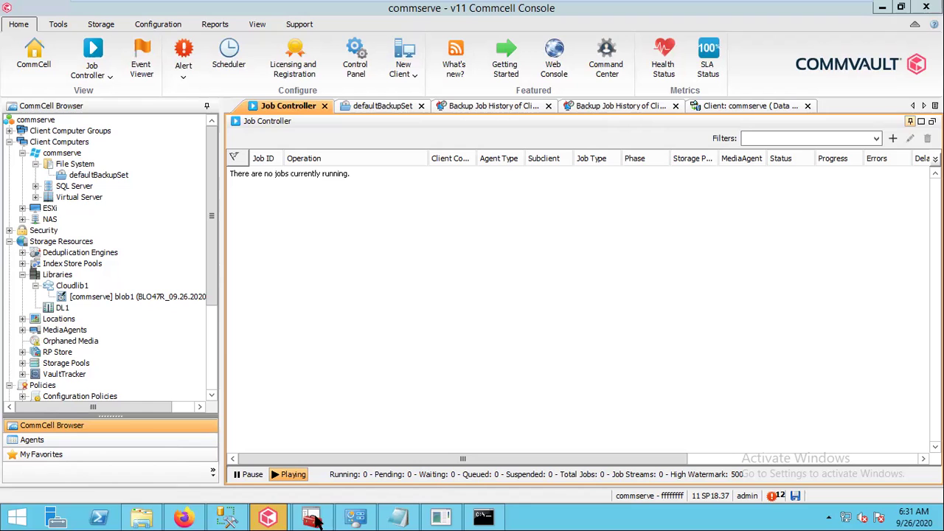
Browse File Explorer to C:\Windows\System32\drivers\etc
left_click(145, 519)
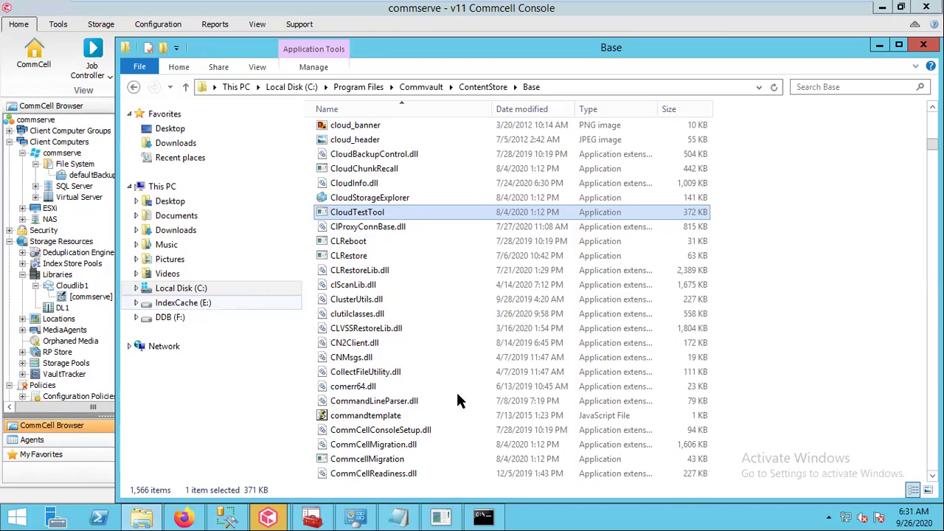
left_click(293, 87)
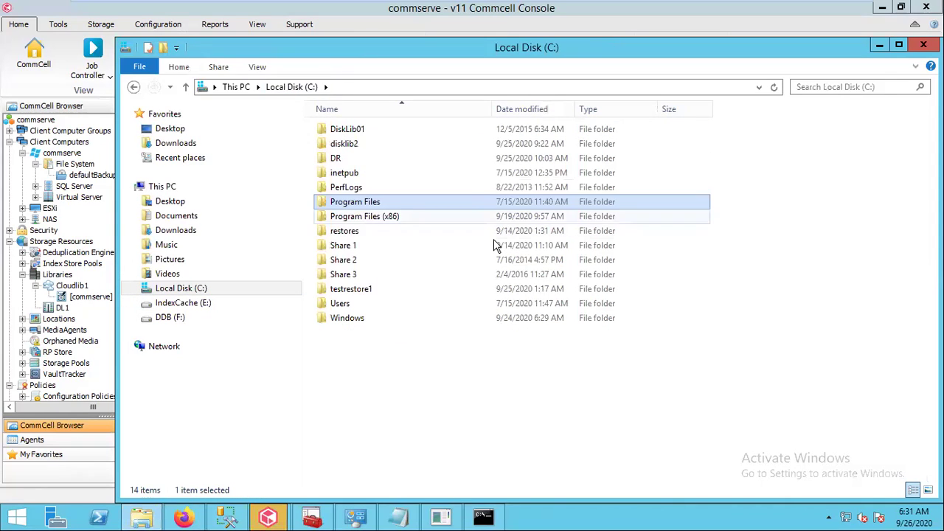
left_click(347, 321)
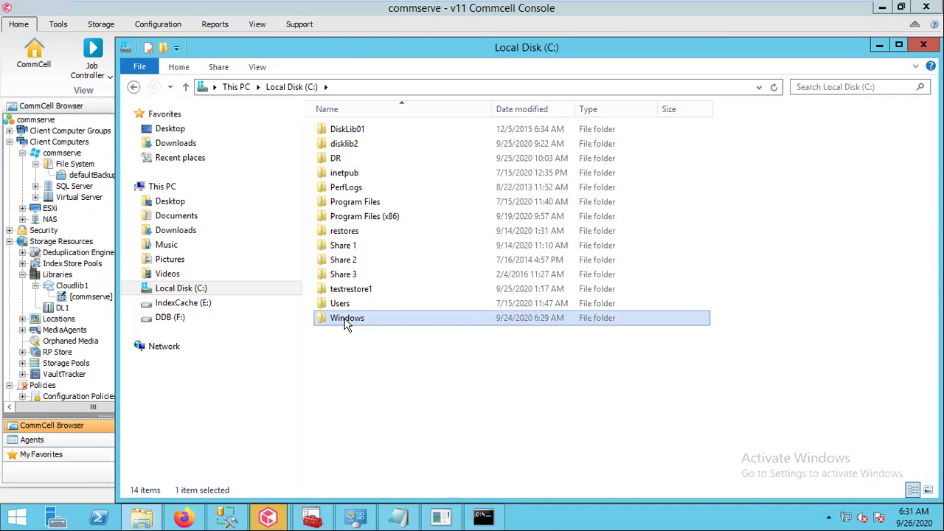
double_click(347, 325)
left_click(360, 466)
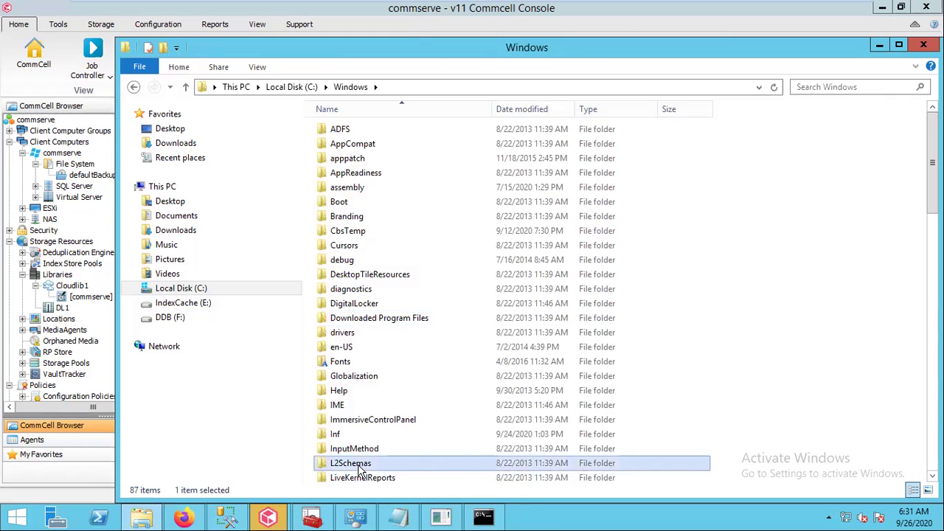
type("sys")
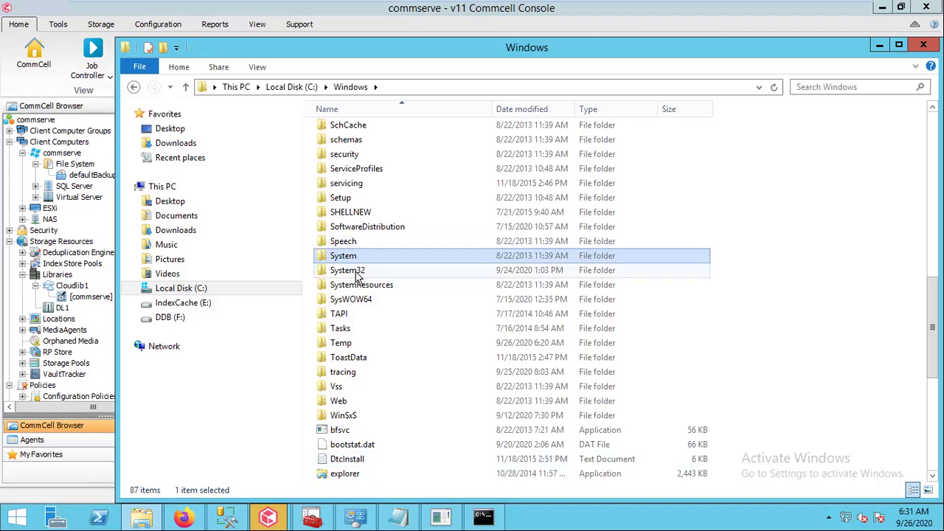
double_click(359, 272)
double_click(343, 420)
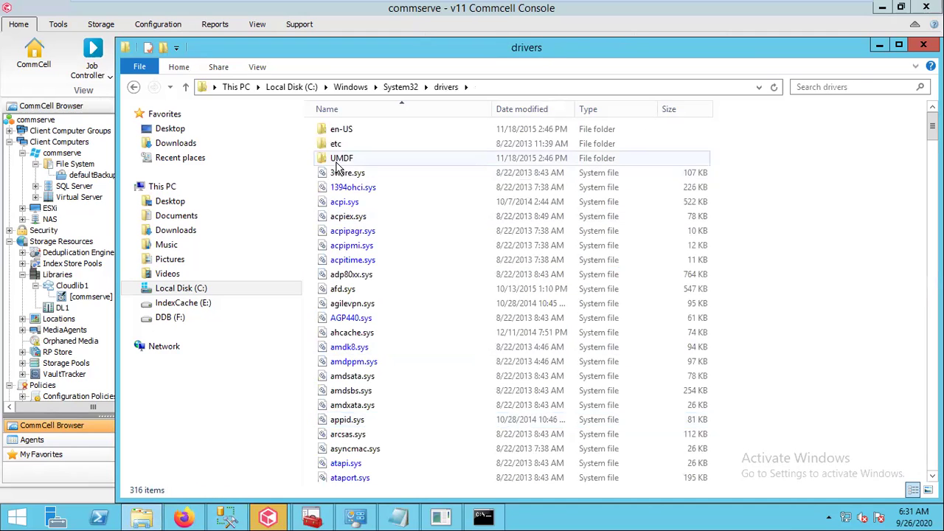
double_click(330, 145)
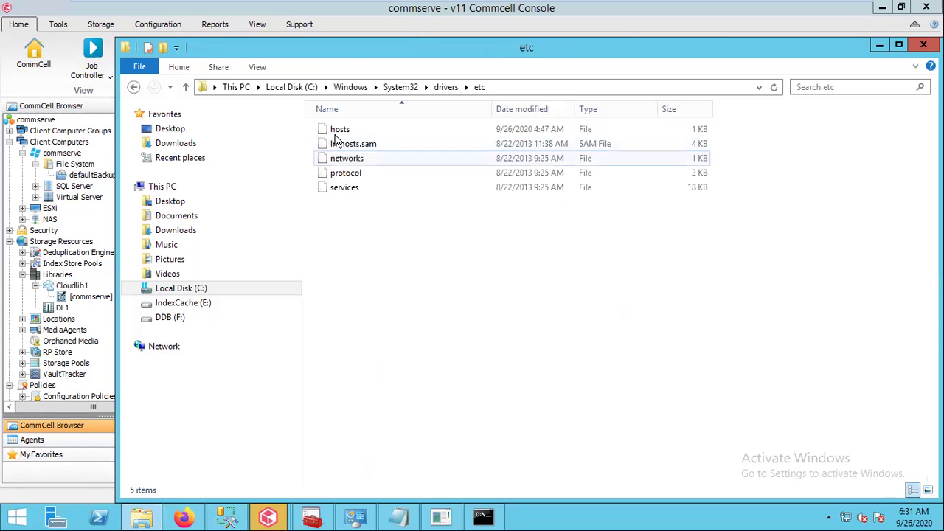
Open the hosts file in Notepad
left_click(336, 132)
double_click(336, 132)
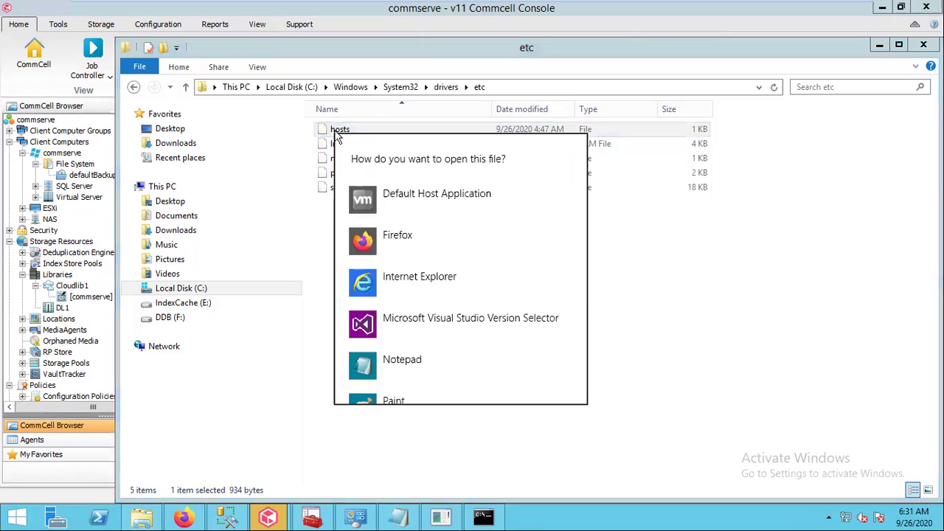
left_click(411, 369)
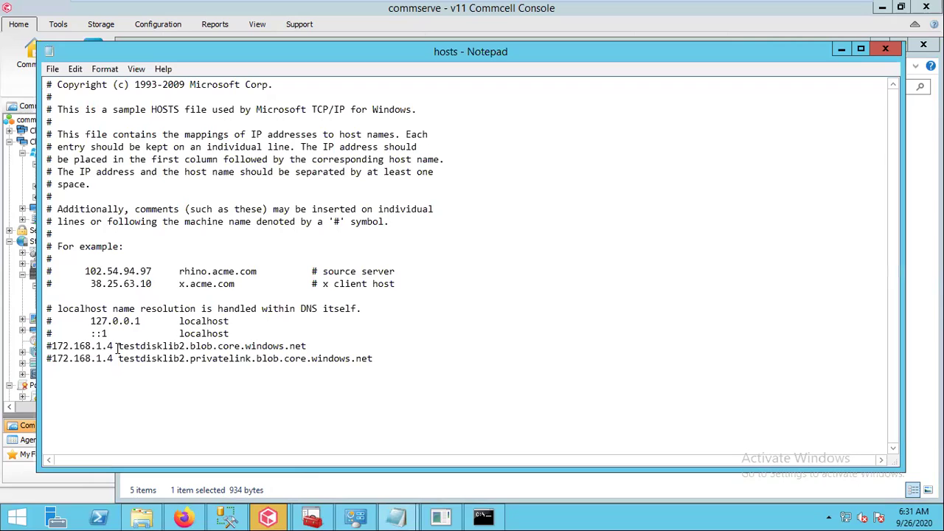
Remove the # from both 172.168.1.4 testdisklib2 hosts entries, then switch to Firefox
left_click(53, 346)
key("BackSpace")
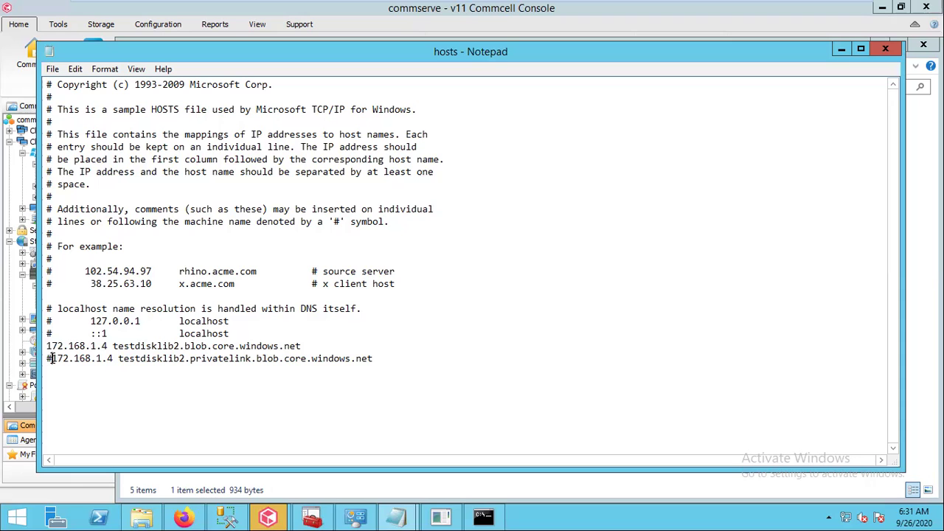
left_click(53, 358)
key("BackSpace")
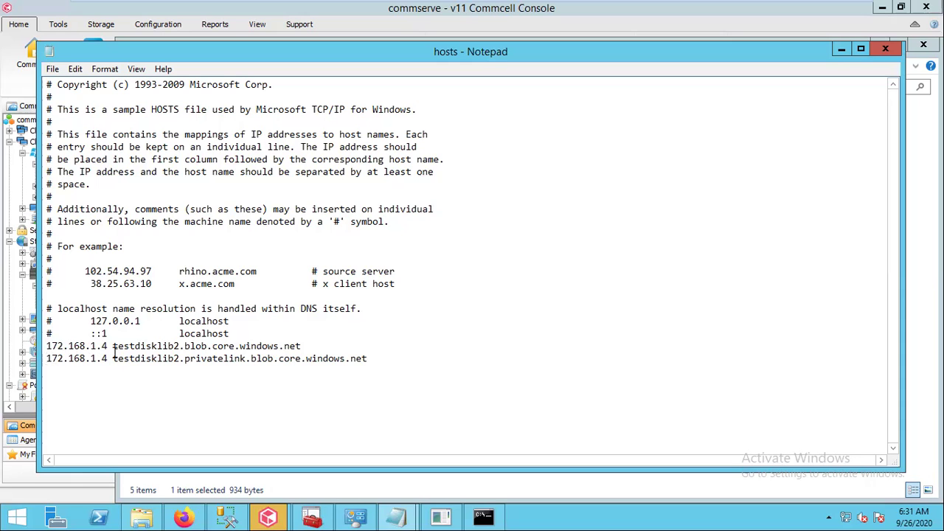
left_click(185, 517)
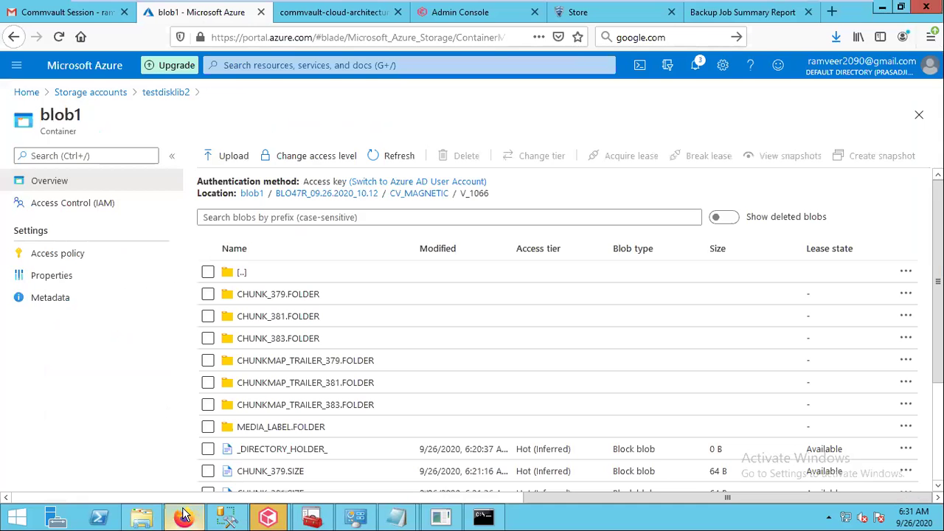
Open the storage account's cvtest endpoint to confirm testdisklib2.blob.core.windows.net maps to 172.168.1.4
left_click(107, 98)
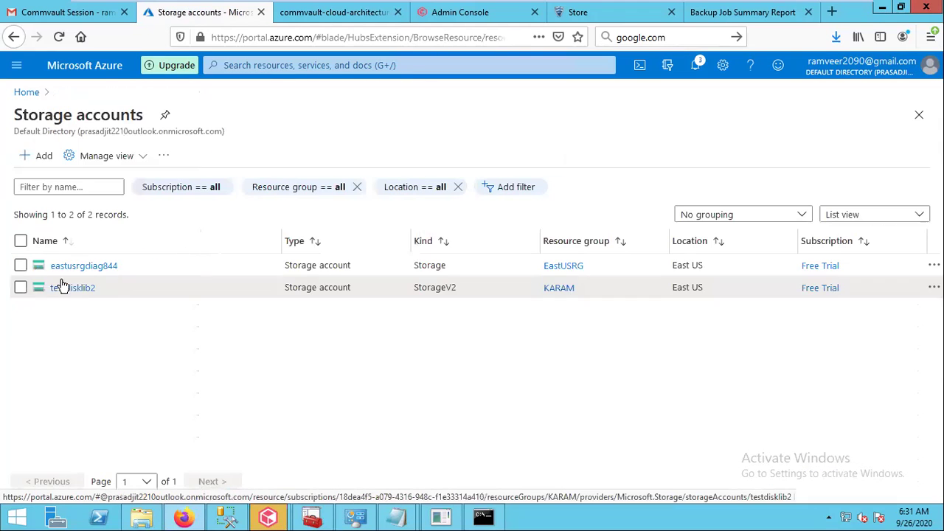
left_click(71, 288)
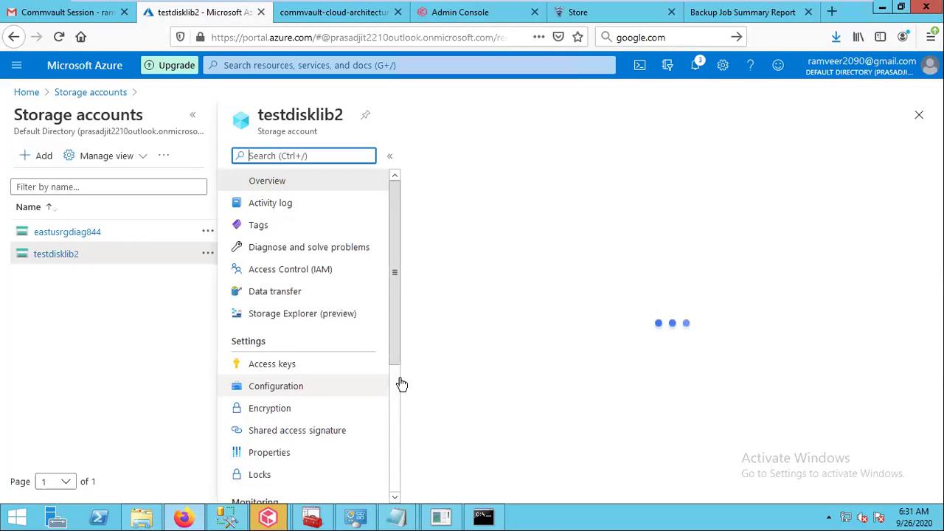
scroll(392, 348, "down", 10)
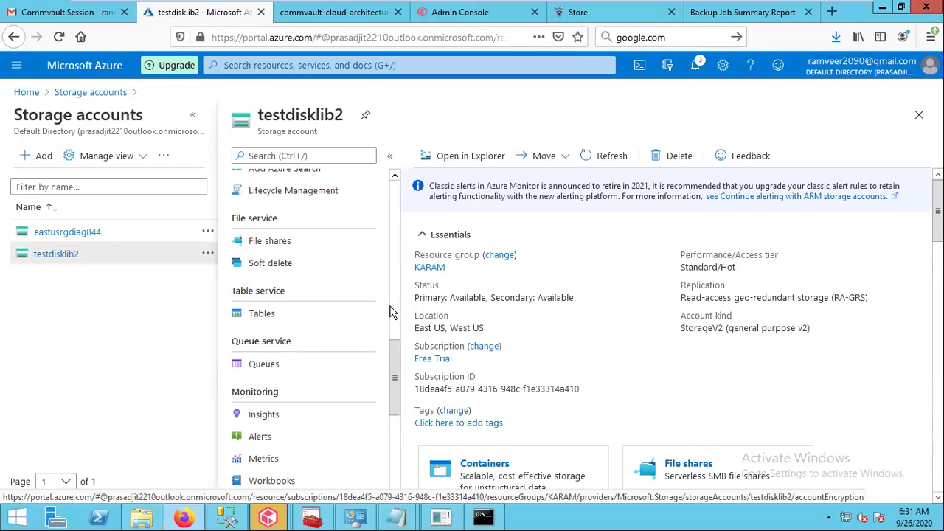
scroll(392, 312, "up", 10)
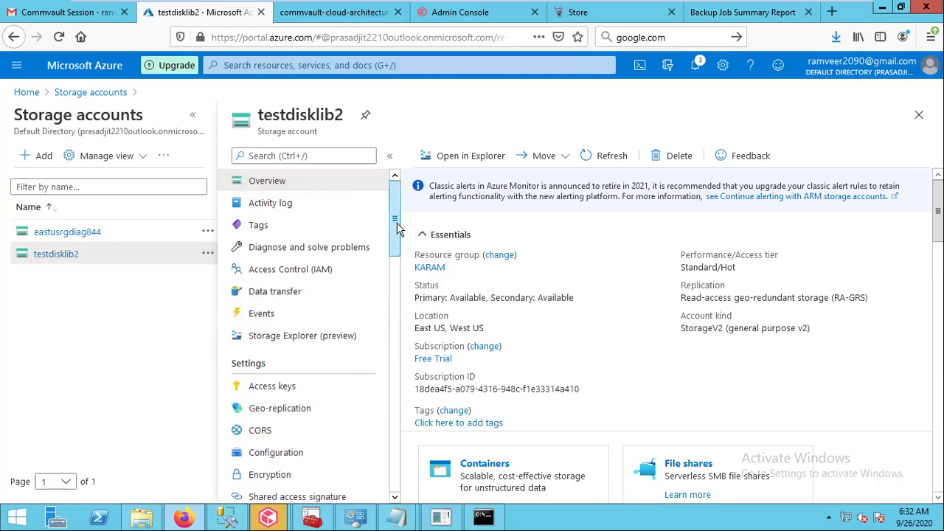
left_click_drag(397, 229, 396, 261)
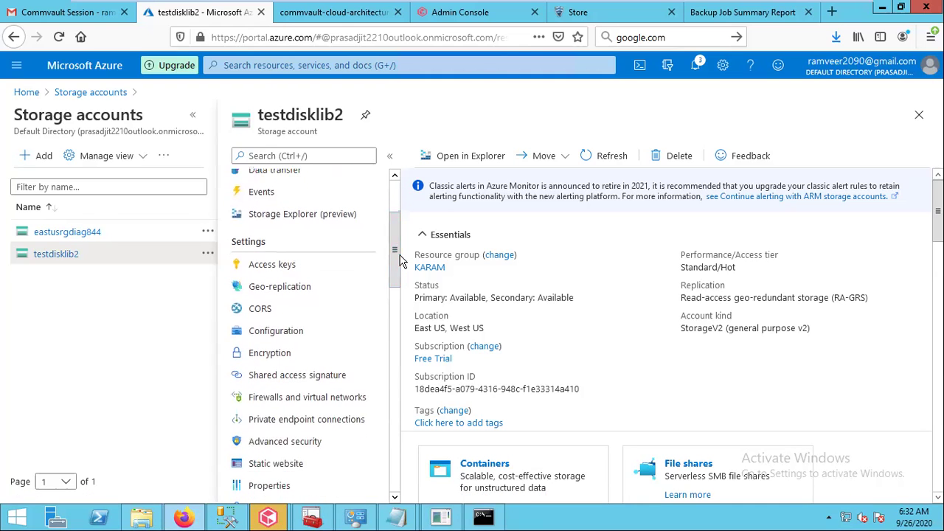
left_click(307, 428)
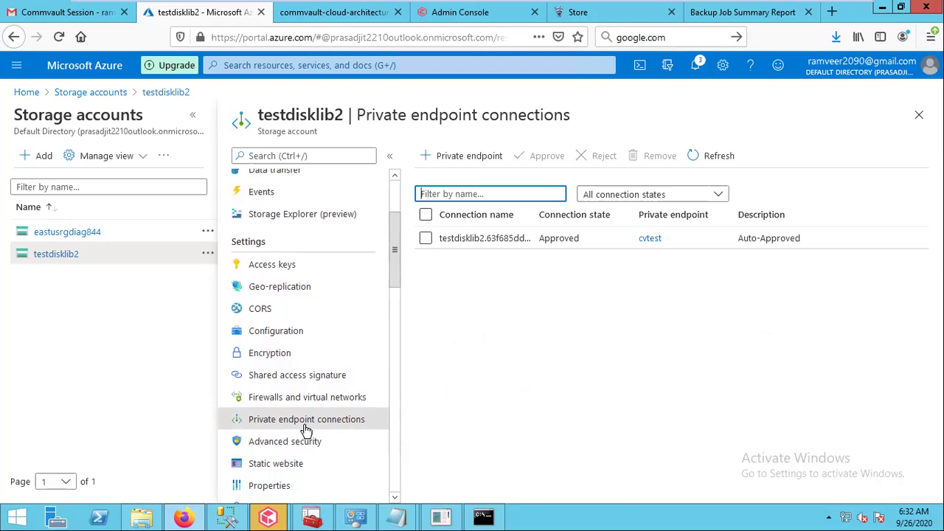
left_click(655, 240)
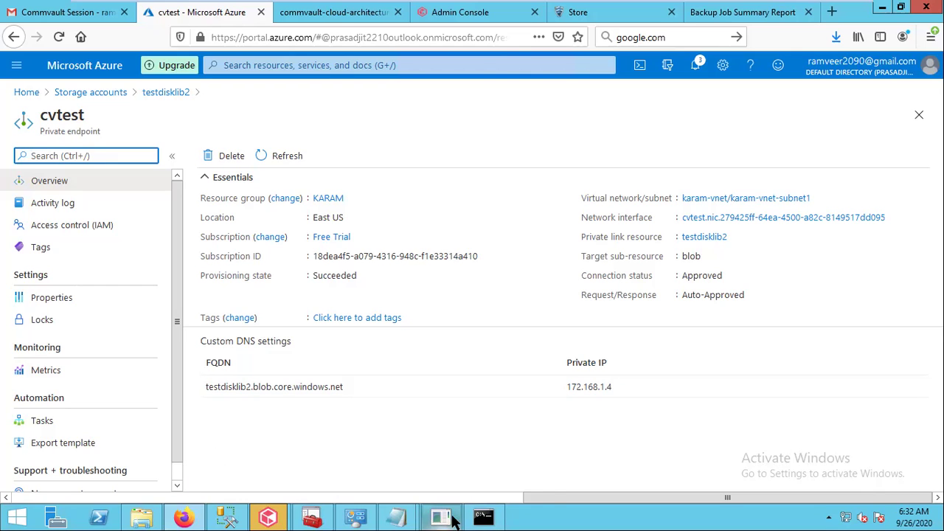
Save the hosts file with both testdisklib2 entries active via File > Save, then close Notepad
mouse_move(404, 518)
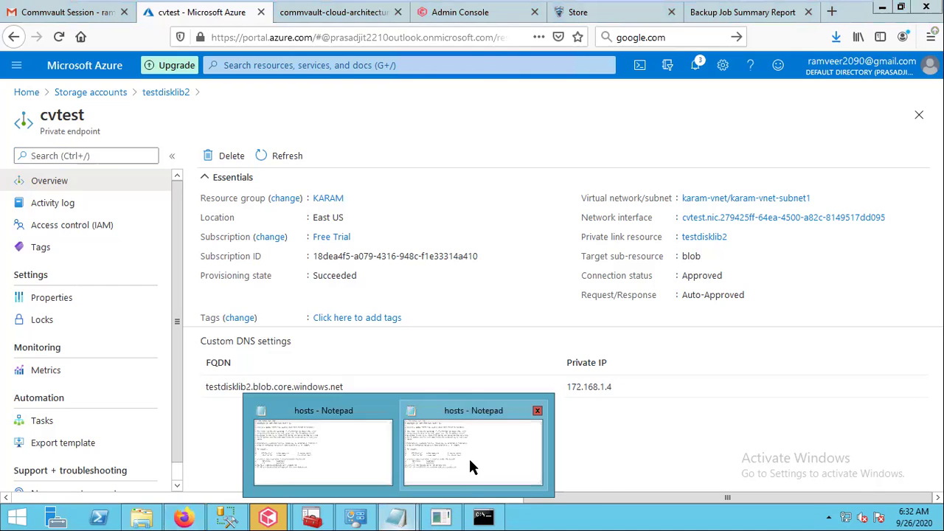
left_click(469, 471)
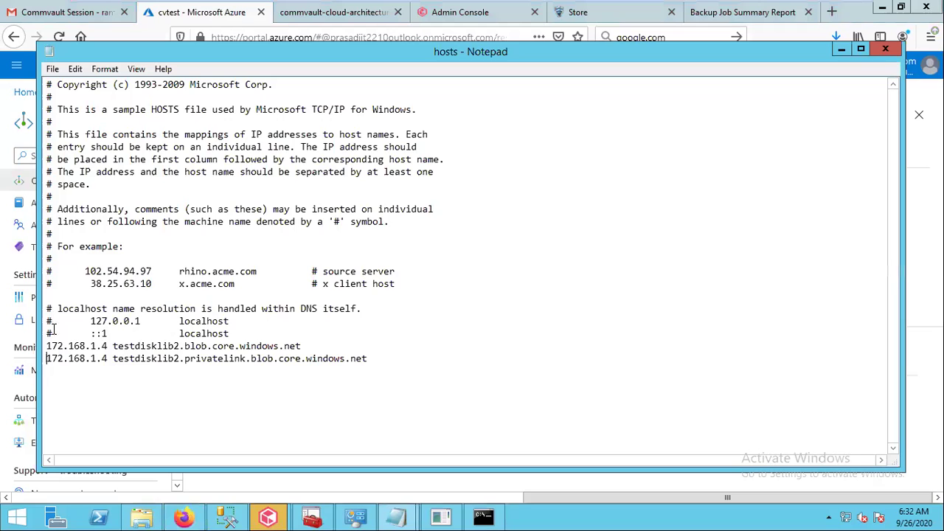
left_click(56, 71)
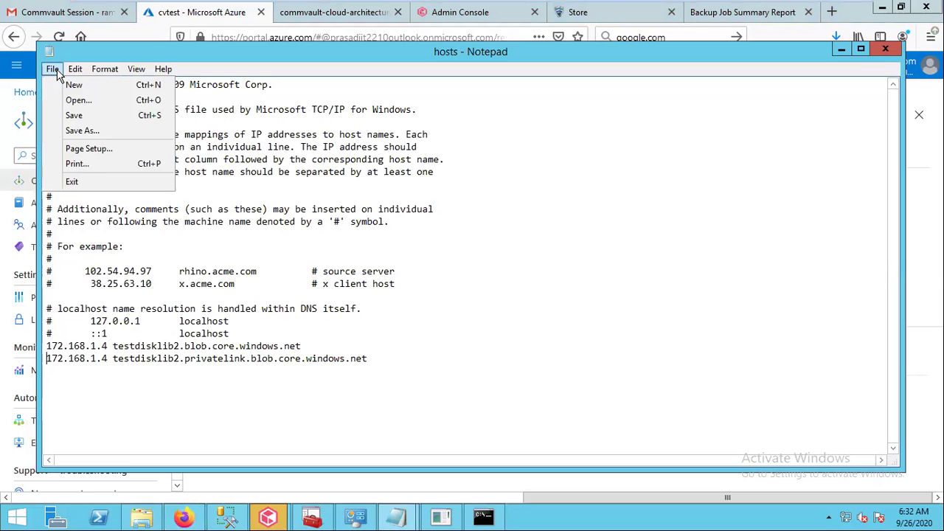
left_click(67, 117)
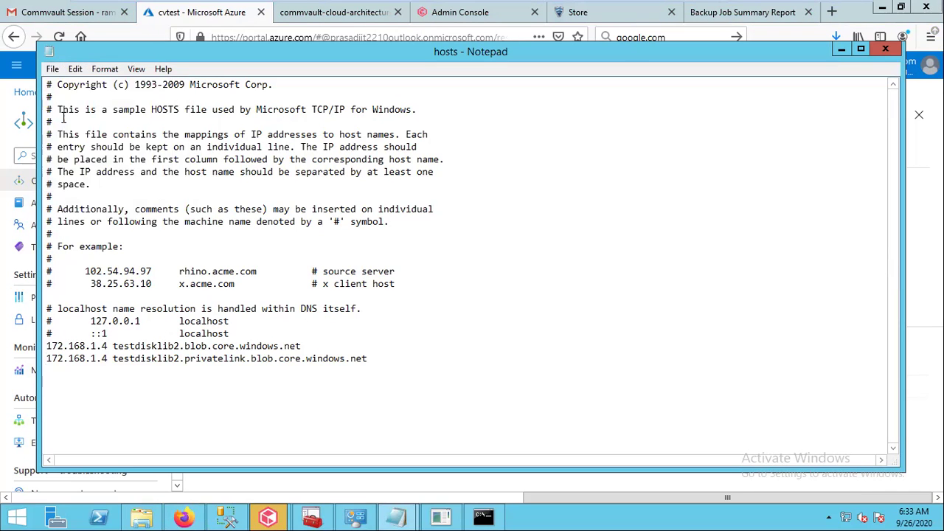
left_click(886, 51)
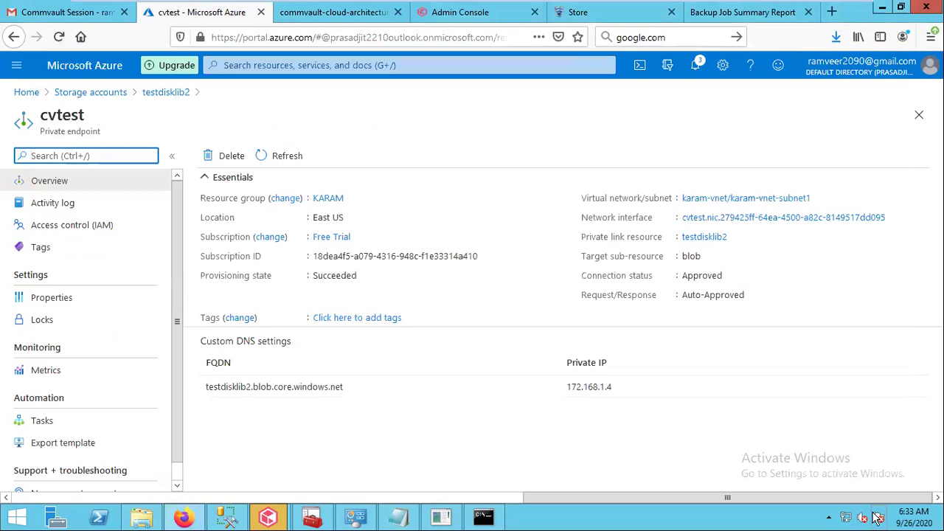
Return the already open CloudTestTool console to its operation menu
mouse_move(846, 520)
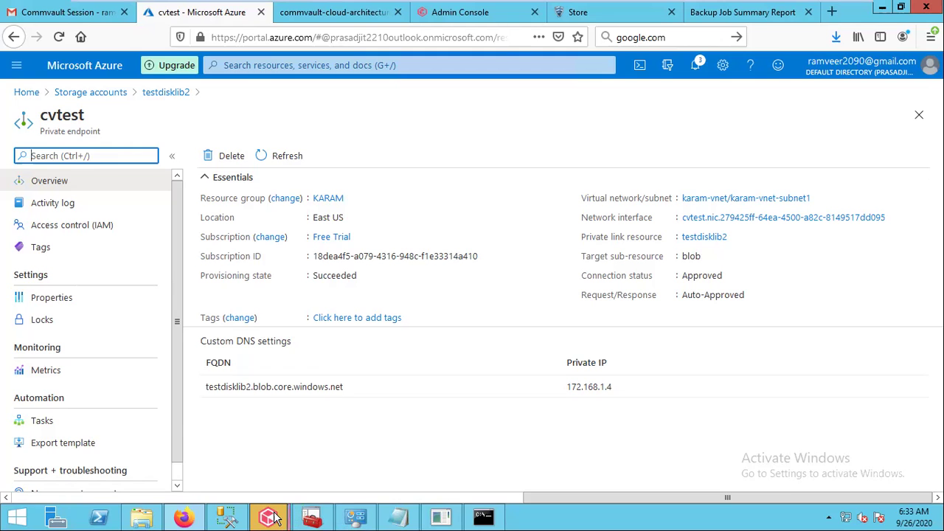
mouse_move(275, 519)
left_click(227, 462)
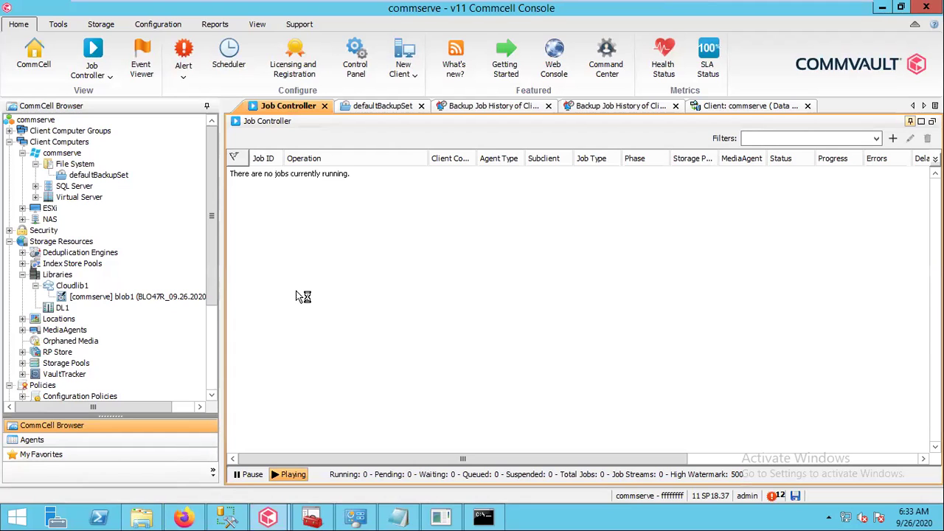
left_click(448, 517)
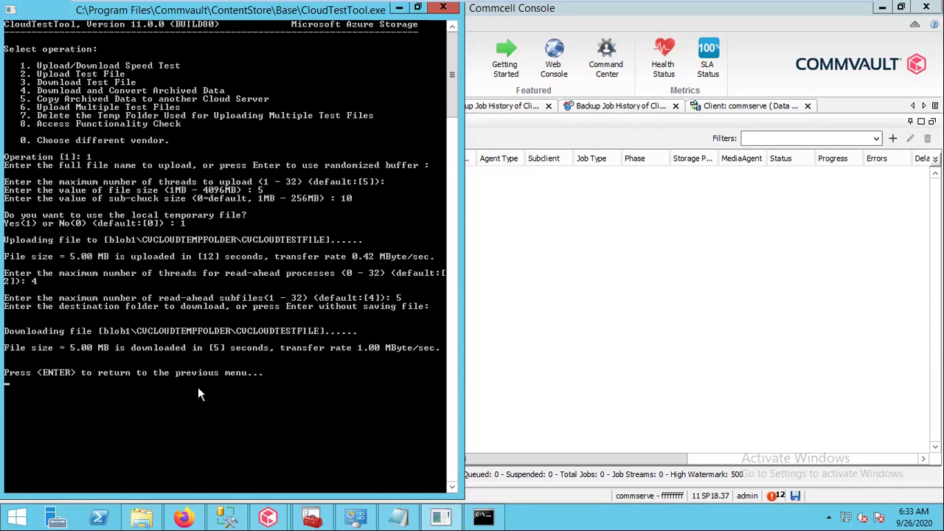
key("Return")
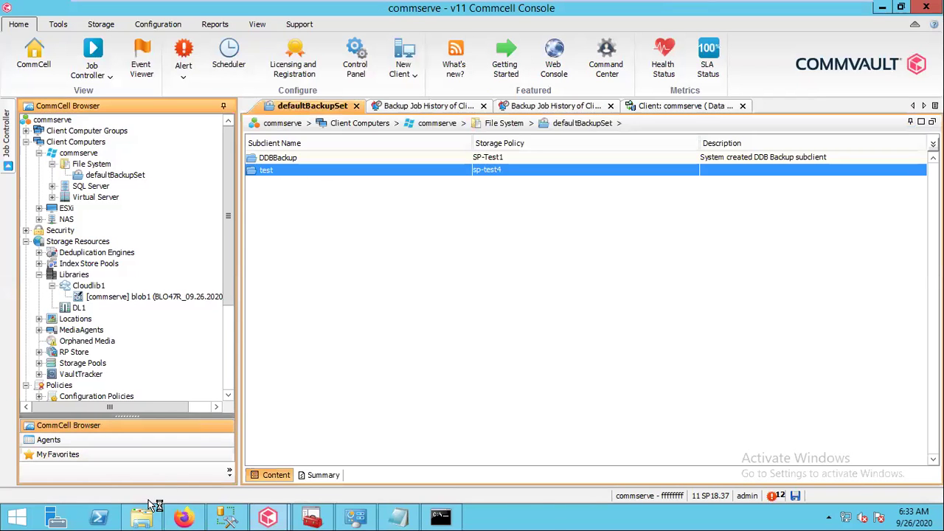
Launch CloudTestTool.exe from C:\Program Files\Commvault\ContentStore\Base
left_click(143, 514)
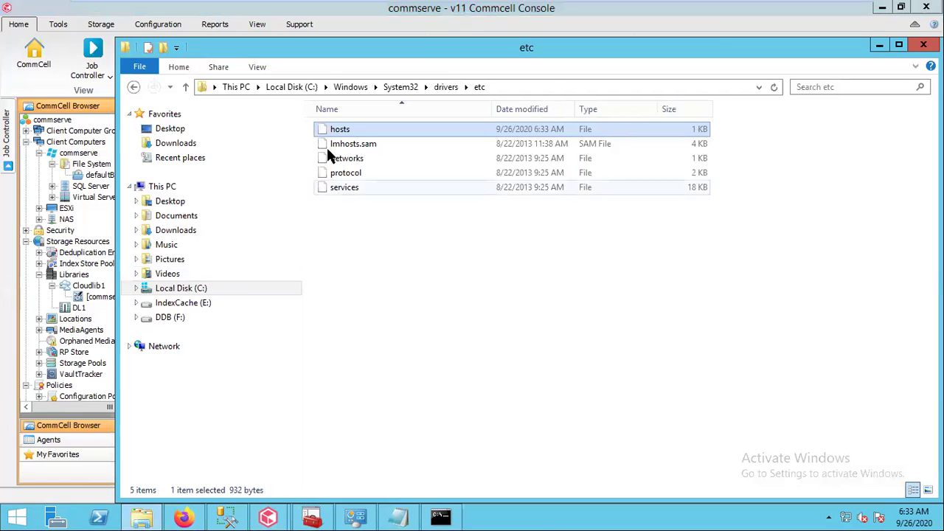
left_click(302, 87)
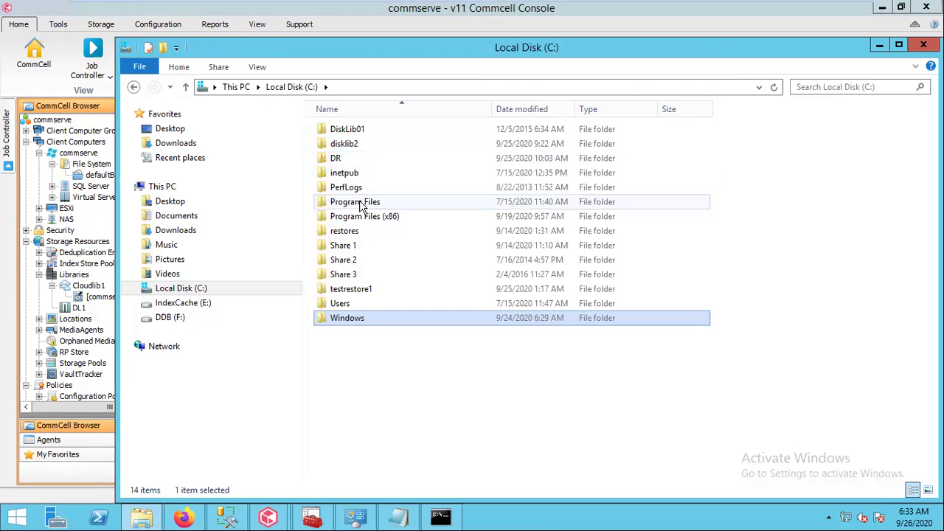
double_click(347, 203)
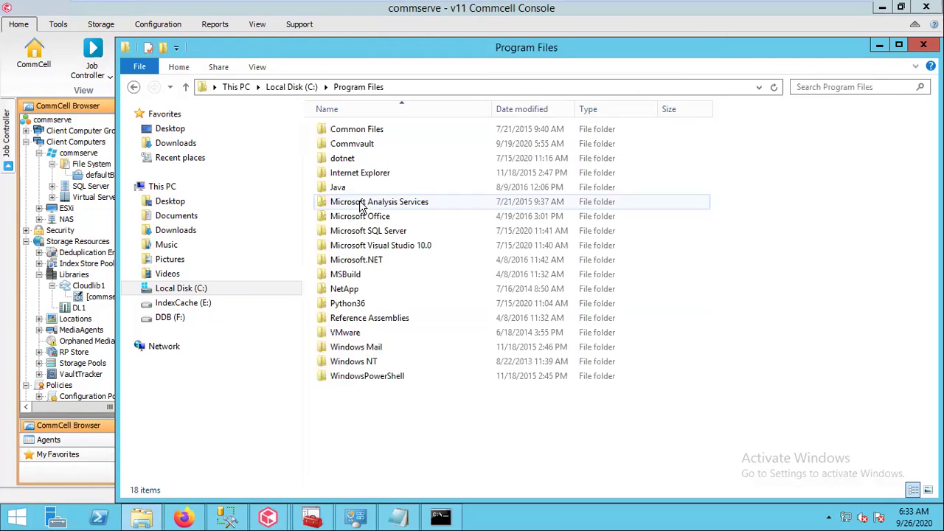
double_click(373, 143)
double_click(375, 131)
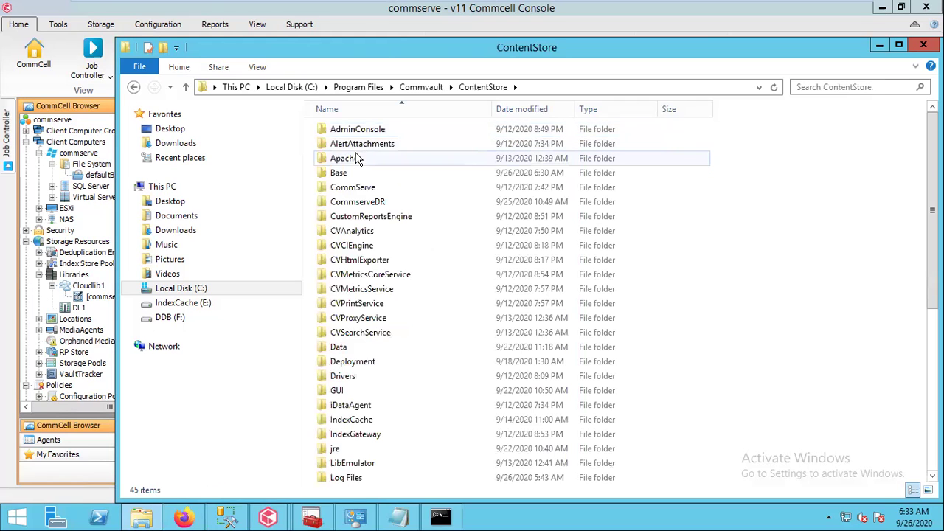
double_click(340, 174)
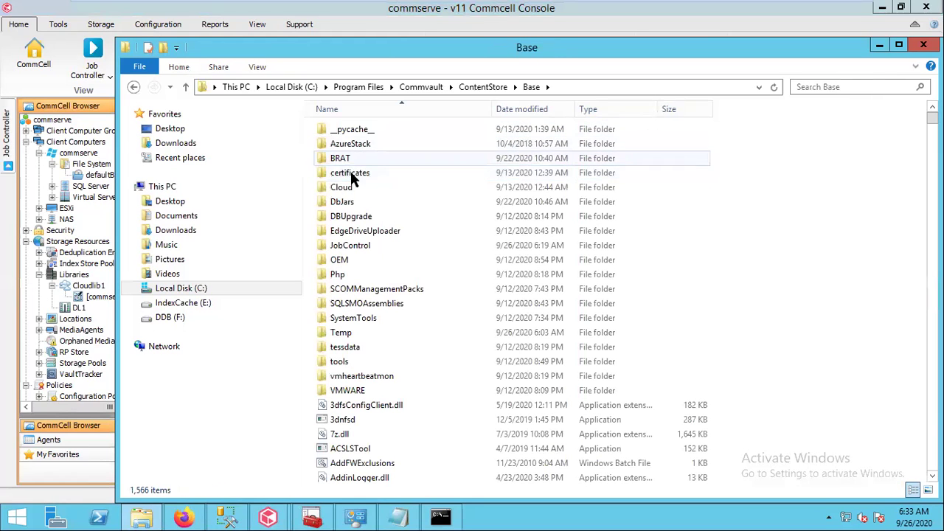
left_click(338, 465)
type("clo")
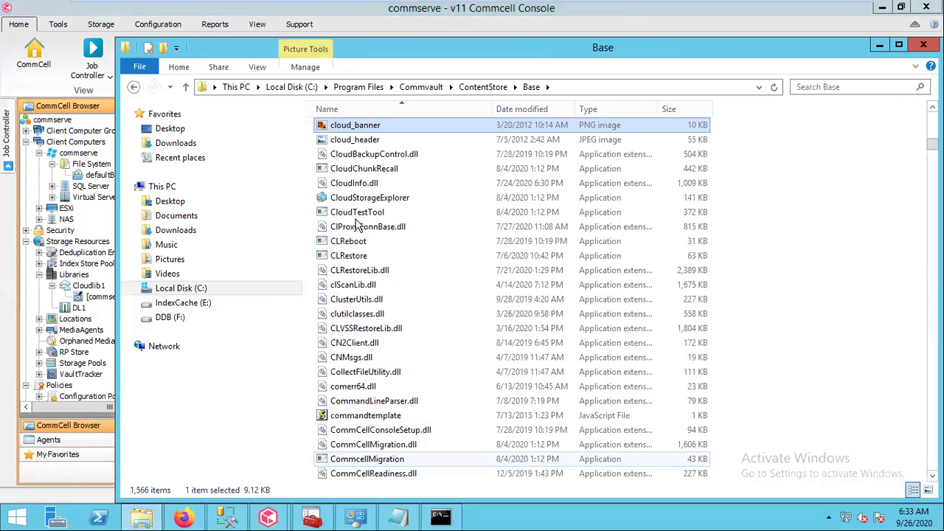
double_click(357, 213)
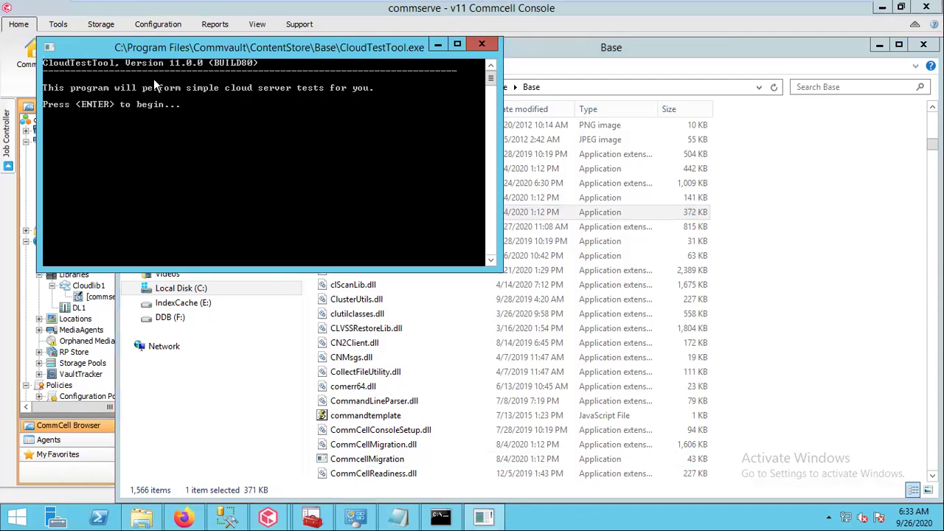
Start the cloud tests with vendor 4 (Microsoft Azure Storage) and account name testdisklib2
left_click(457, 44)
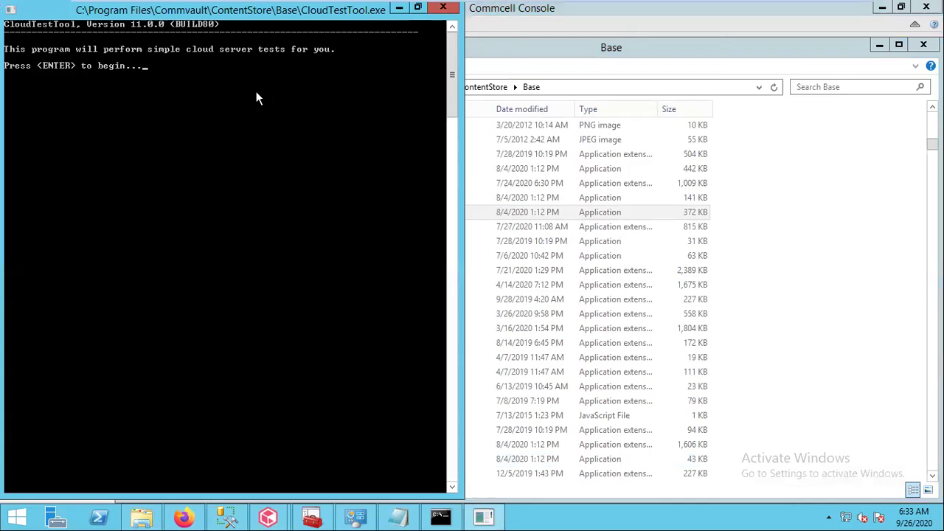
key("Return")
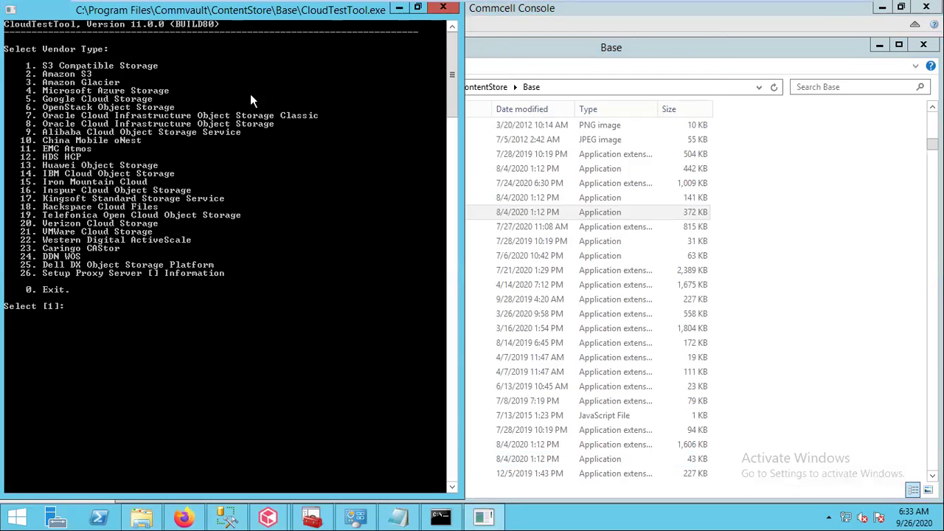
type("4")
key("Return")
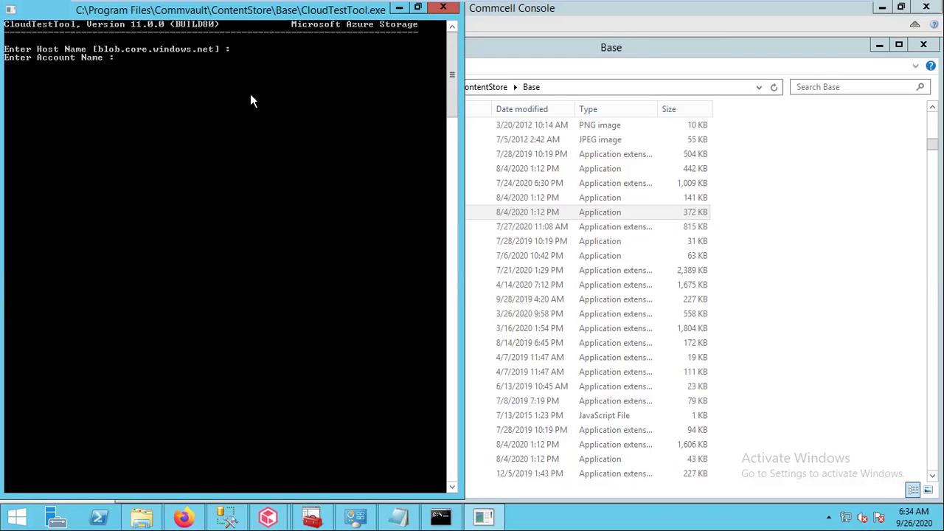
type("testdisklib2")
key("Return")
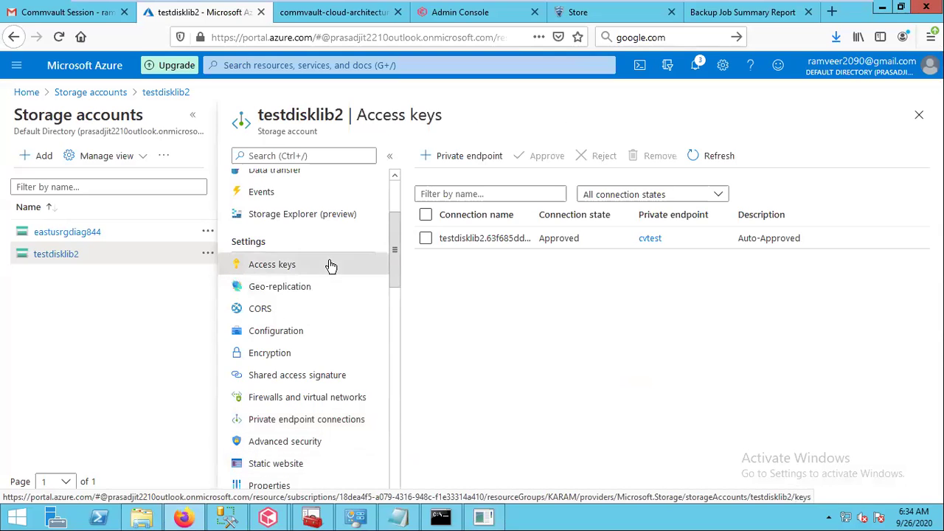
Copy key1 from testdisklib2's Access keys and paste it at the access key prompt
left_click(331, 266)
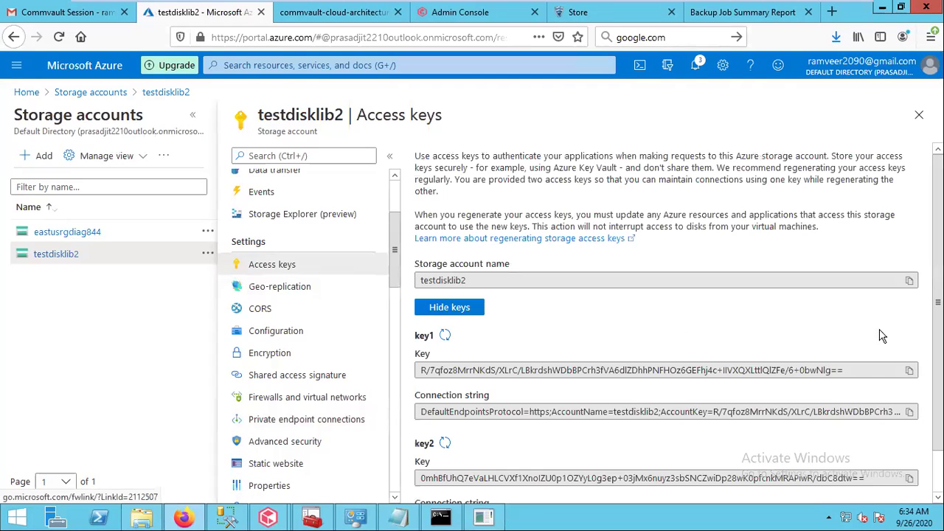
left_click(909, 370)
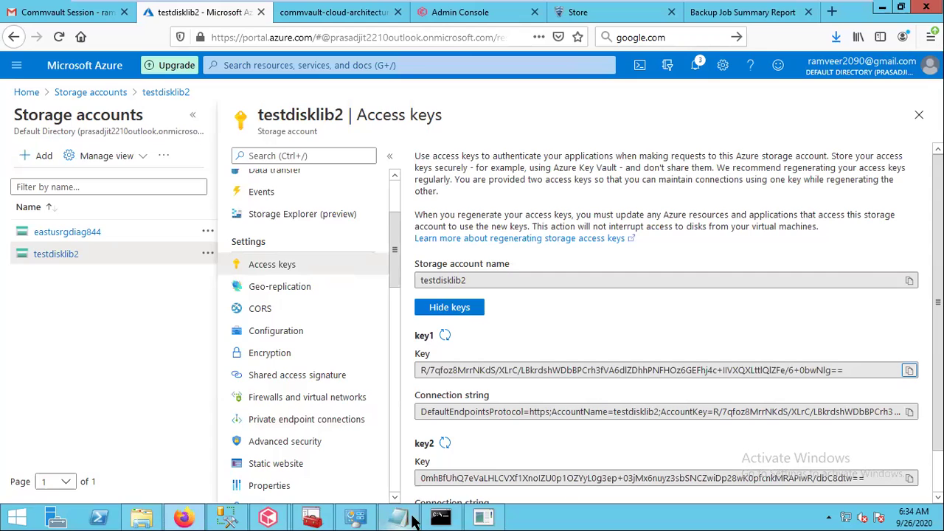
left_click(484, 518)
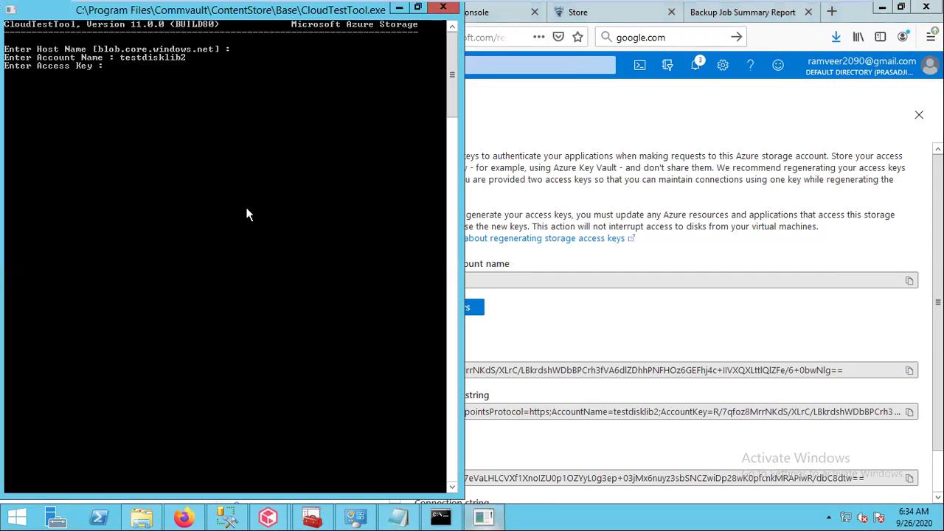
right_click(159, 88)
left_click(190, 130)
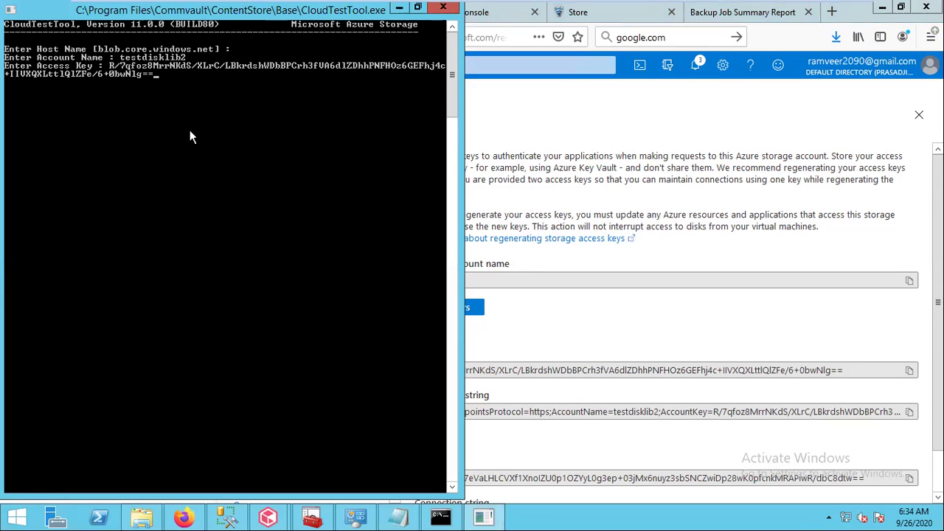
key("Return")
Enter container blob1 and choose 1 to continue with these connection details
type("blob1")
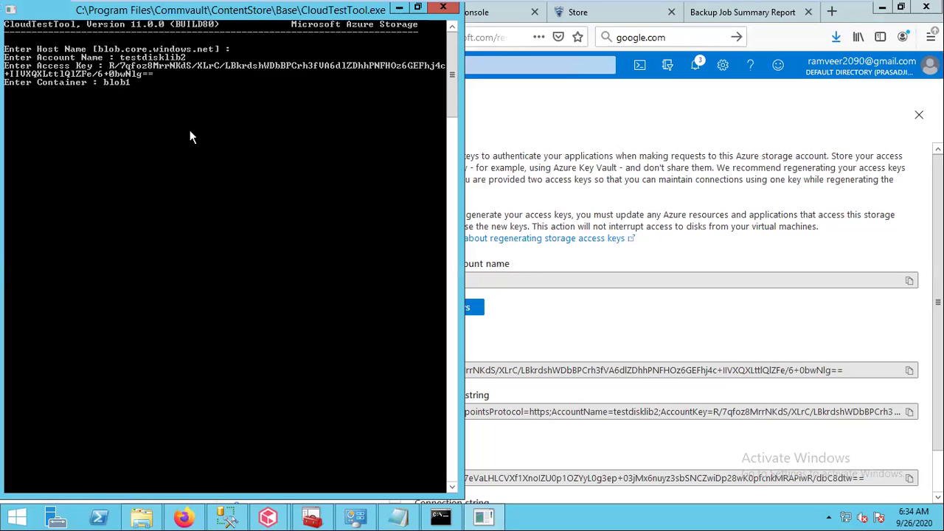
key("Return")
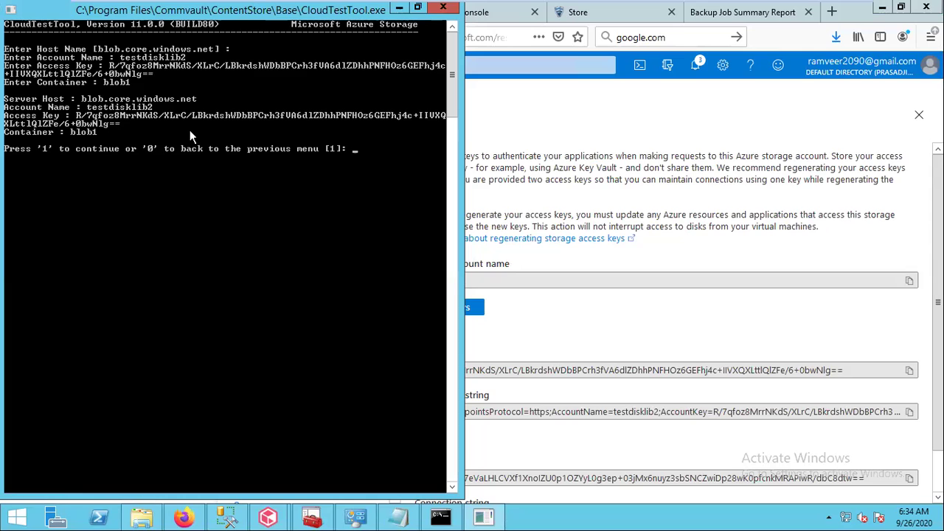
type("1")
key("Return")
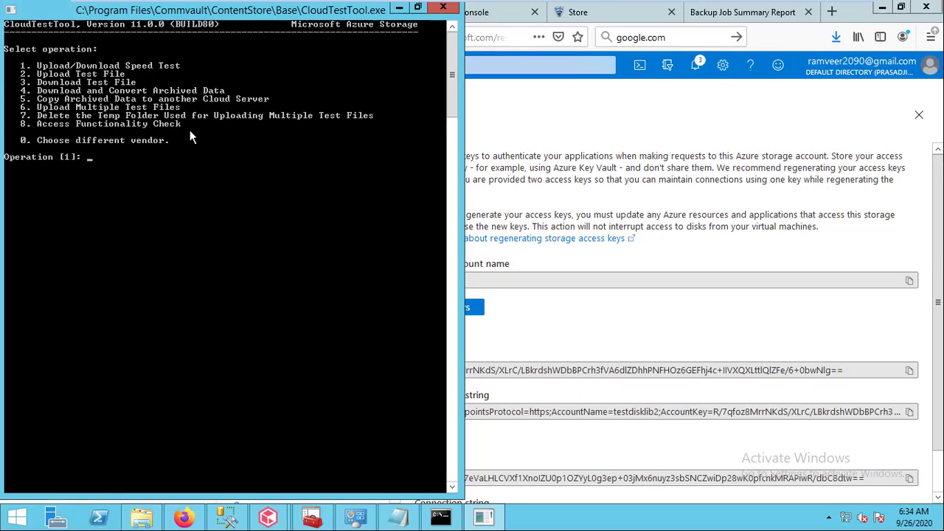
Rerun tracert to testdisklib2.blob.core.windows.net, now resolving to 172.168.1.4
left_click(441, 516)
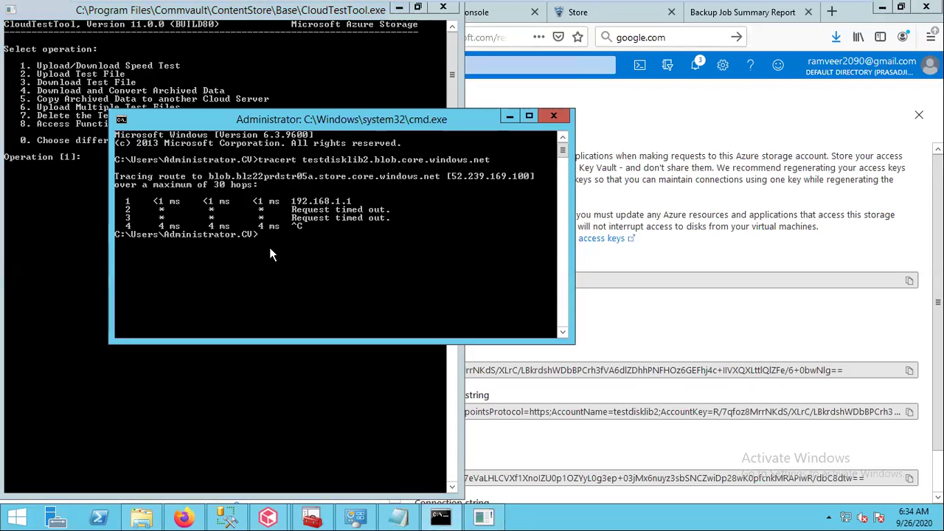
type("tracert")
key("Up")
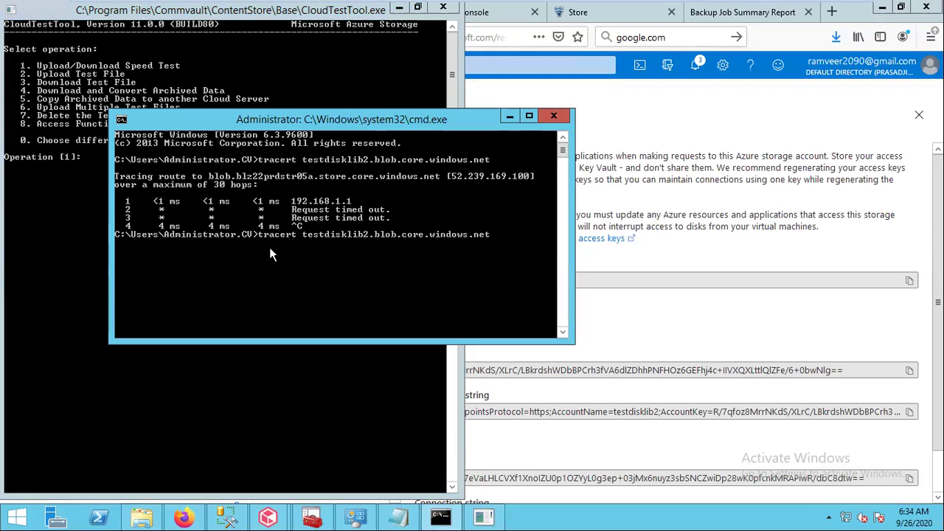
key("Return")
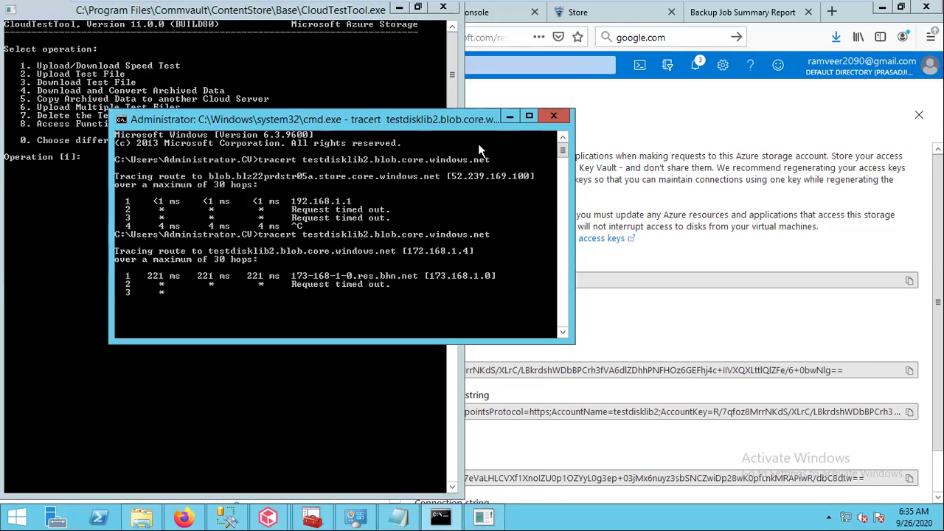
Minimize Command Prompt, then restore CloudTestTool to normal height and minimize it
left_click(509, 121)
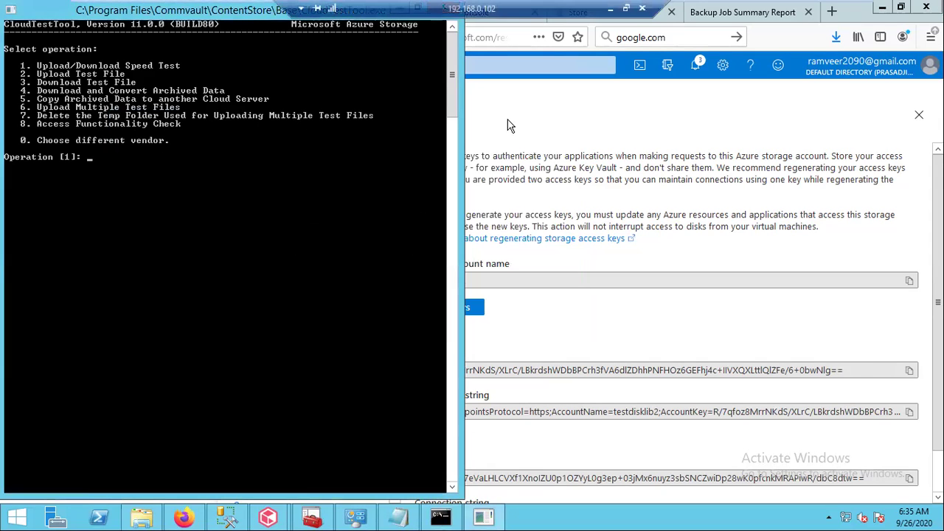
left_click_drag(251, 11, 251, 53)
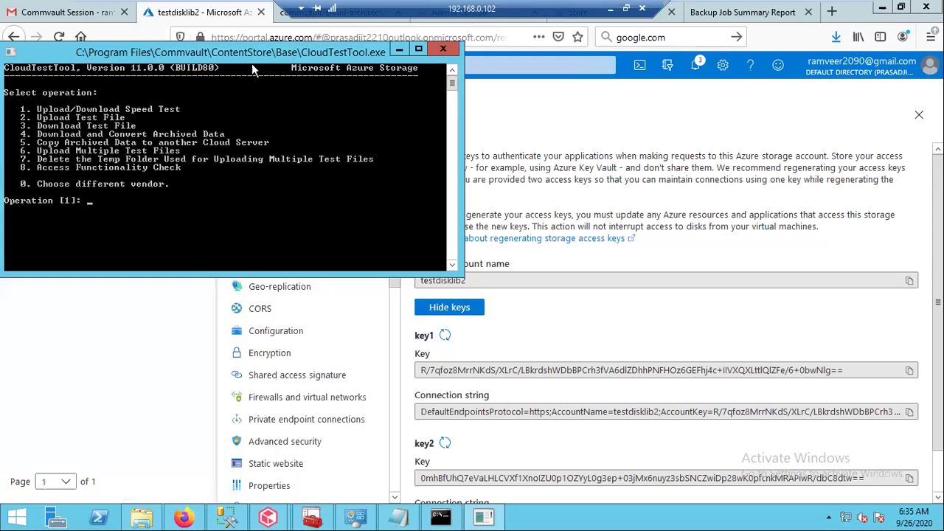
left_click(397, 52)
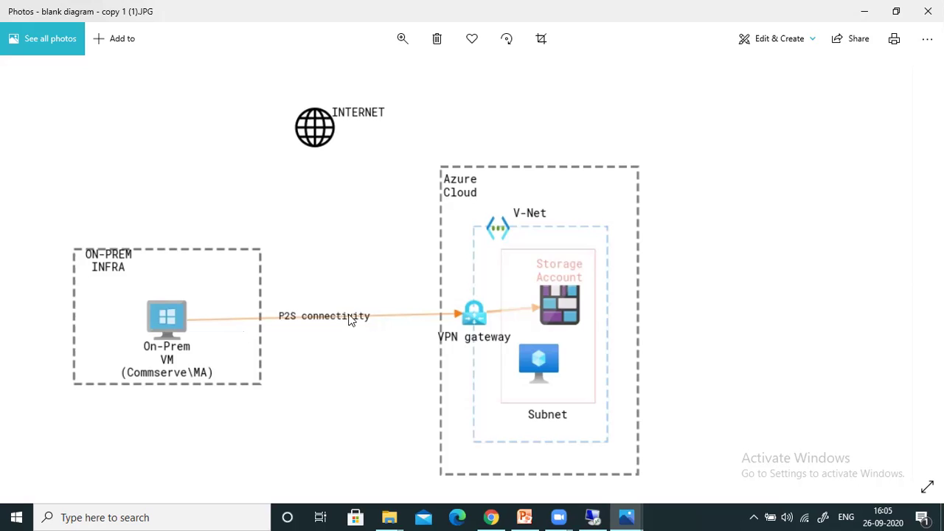
Switch back to the Remote Desktop session showing testdisklib2's Access keys page
left_click(611, 517)
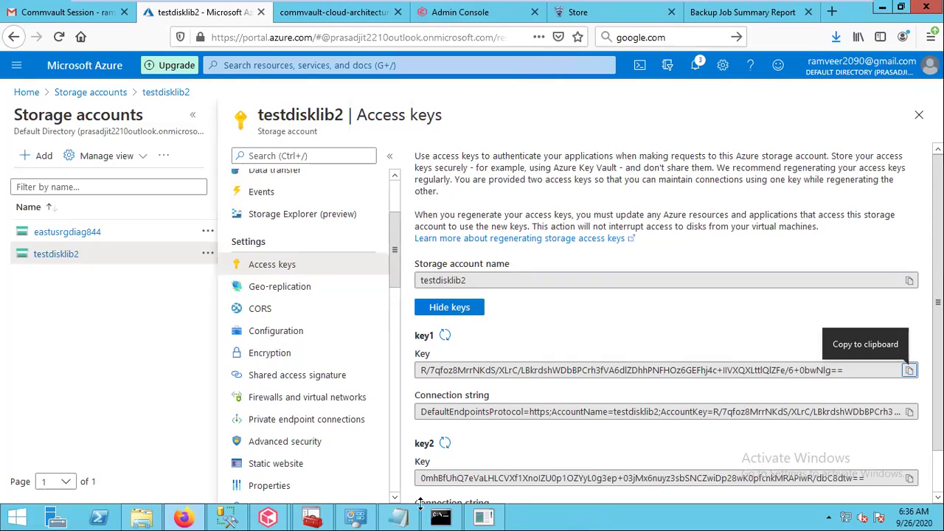
Launch an immediate Full backup of the test subclient
mouse_move(271, 521)
left_click(212, 433)
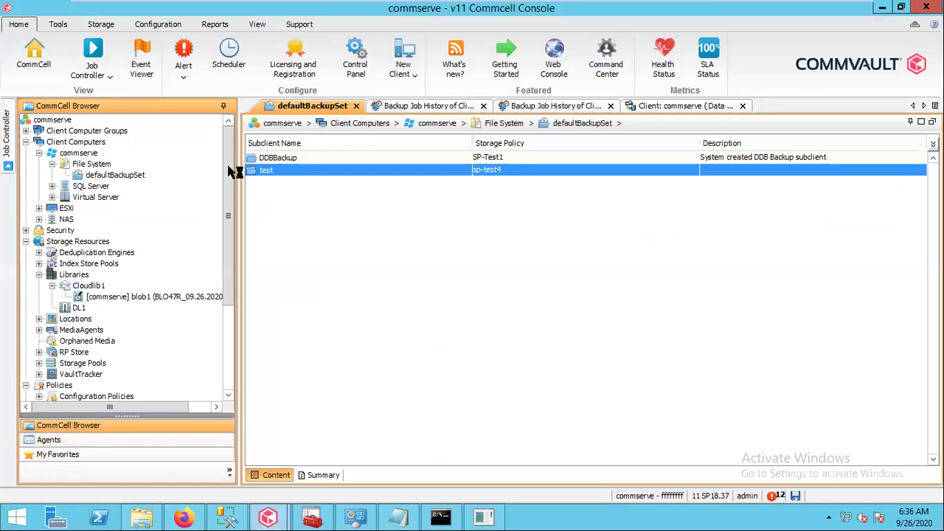
right_click(316, 174)
left_click(353, 183)
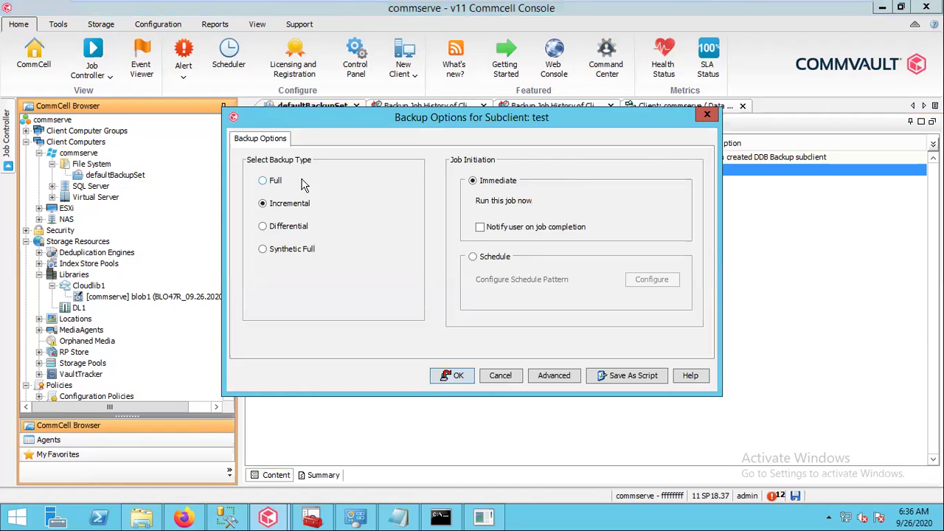
left_click(277, 183)
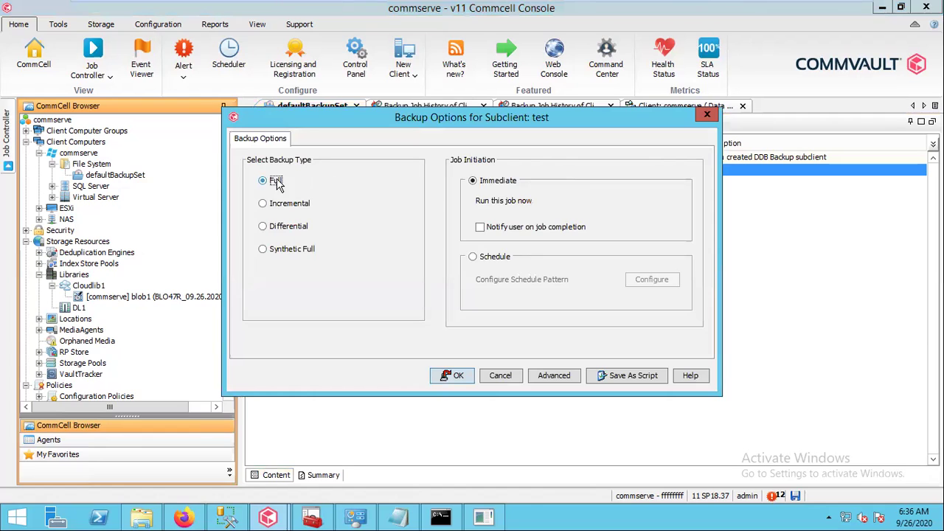
left_click(455, 378)
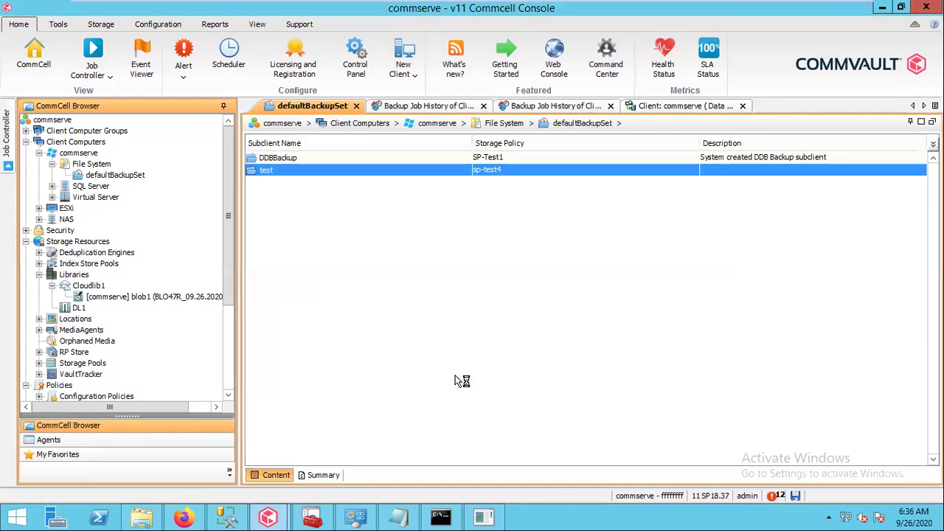
Dock the Job Controller as a tab and select job 2131 to follow its progress
left_click(17, 122)
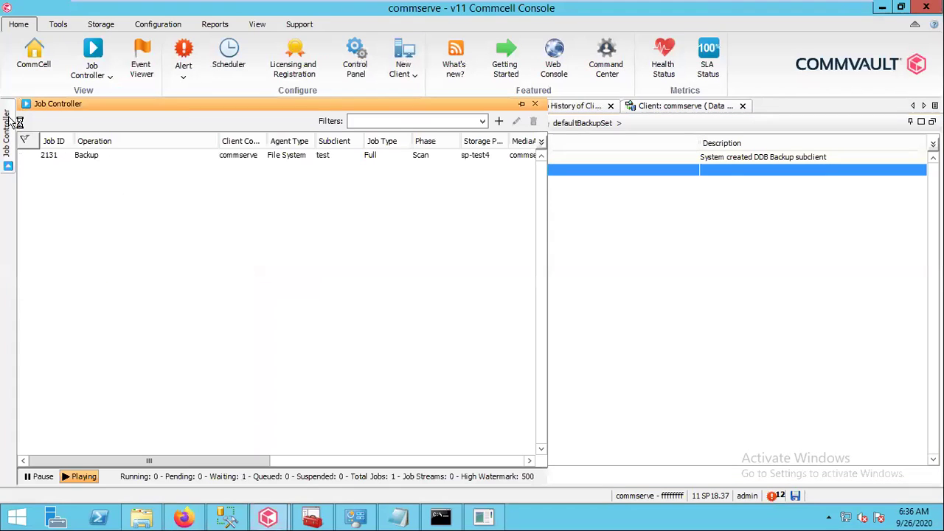
left_click(527, 107)
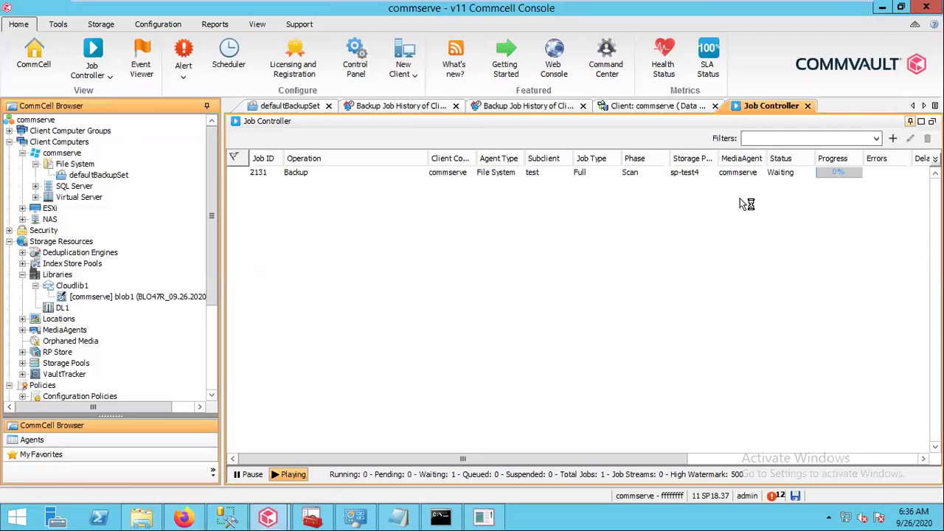
left_click(448, 177)
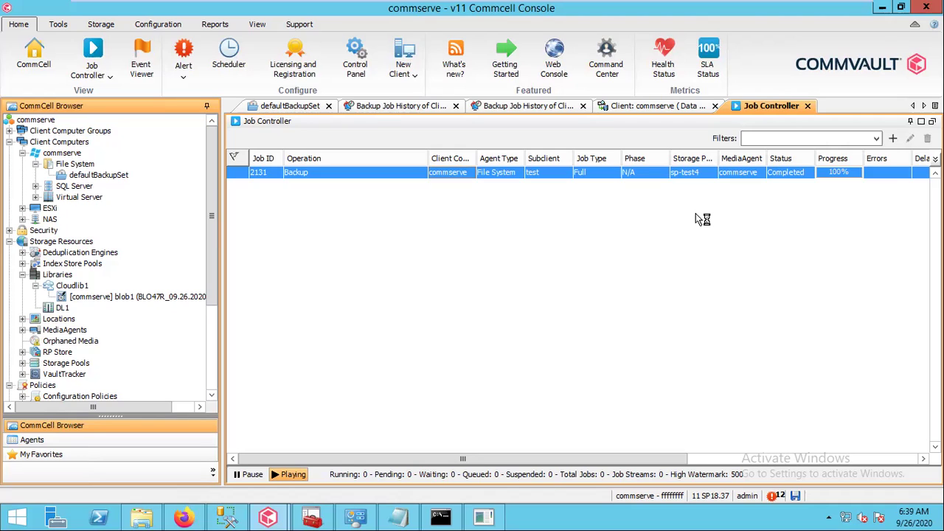
Disconnect the karam-vnet VPN connection from the Windows network list
left_click(847, 518)
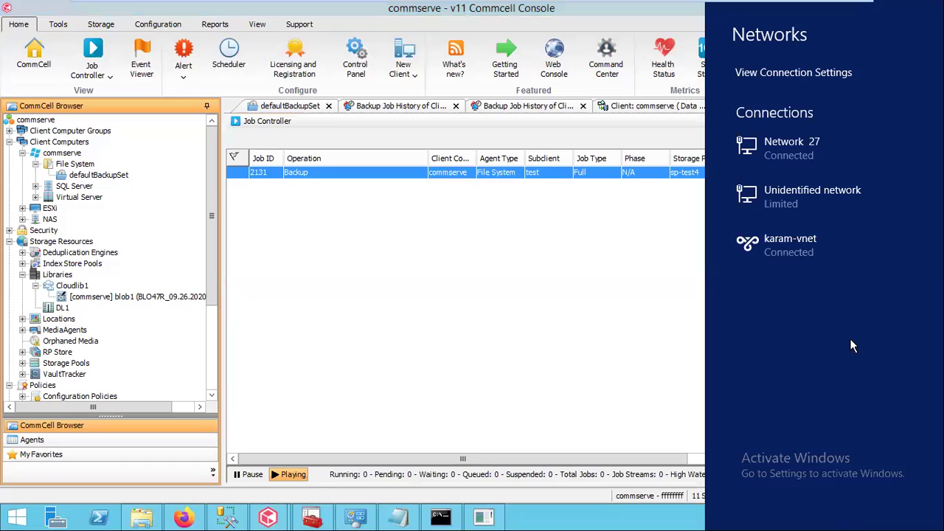
left_click(813, 243)
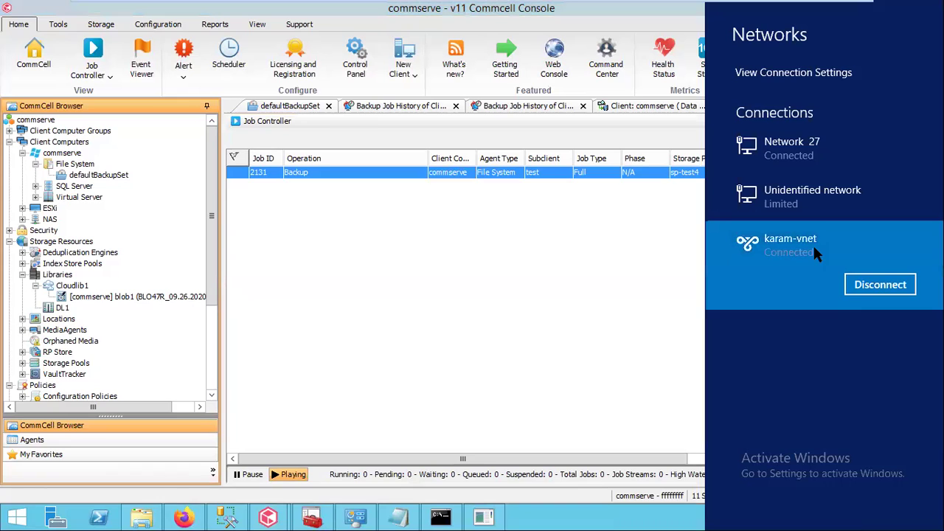
left_click(869, 289)
left_click(568, 231)
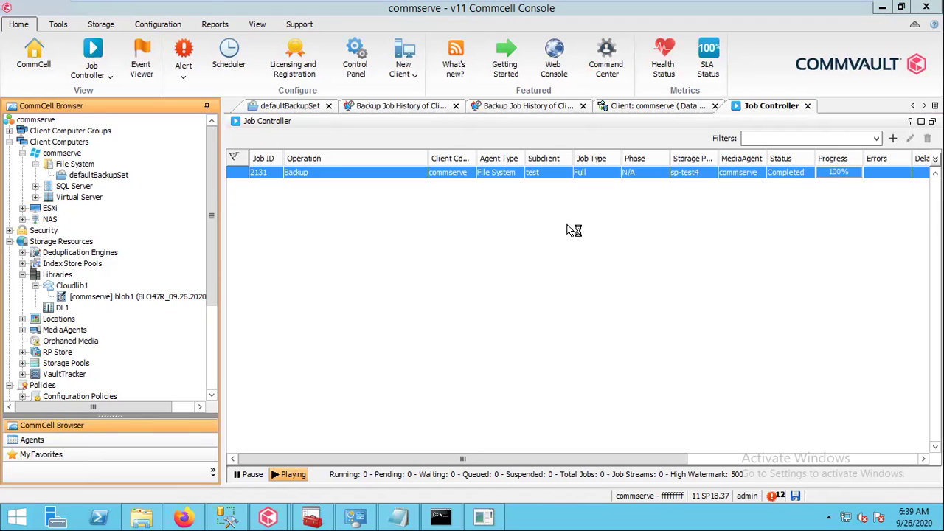
Launch an immediate Full backup of the test subclient under defaultBackupSet
left_click(101, 175)
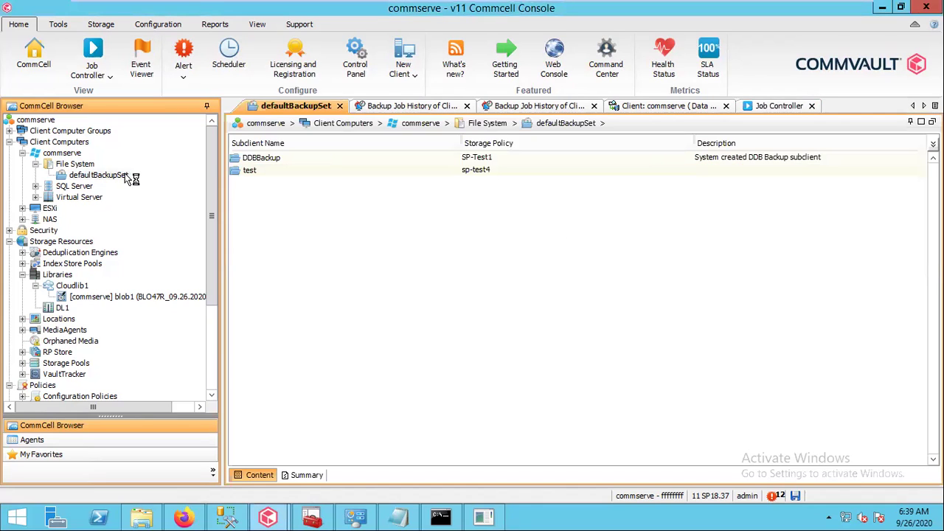
right_click(246, 177)
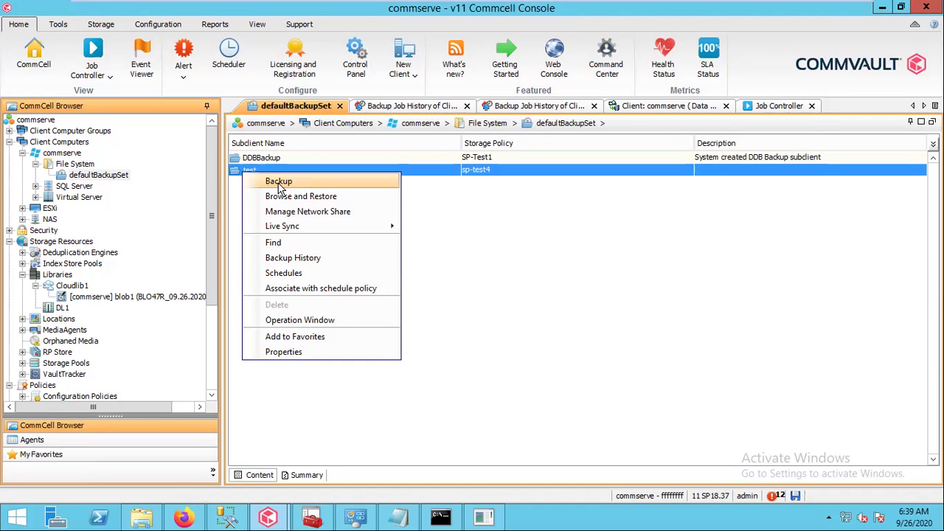
left_click(279, 182)
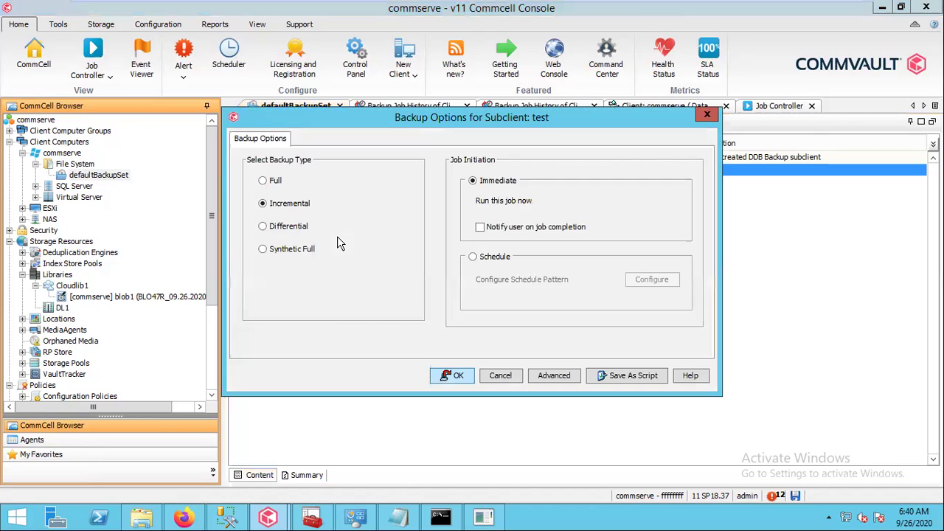
left_click(275, 180)
left_click(452, 376)
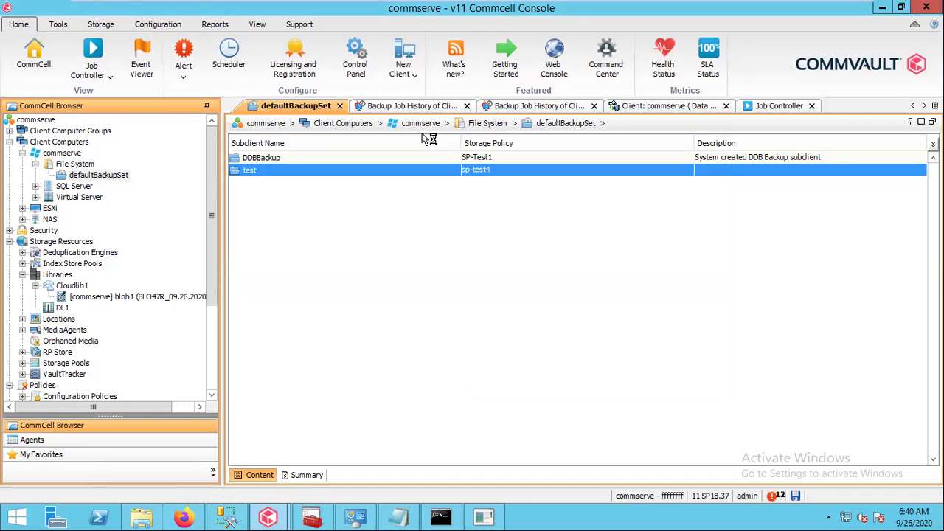
Select the new job 2132 in the Job Controller to follow its progress
left_click(770, 107)
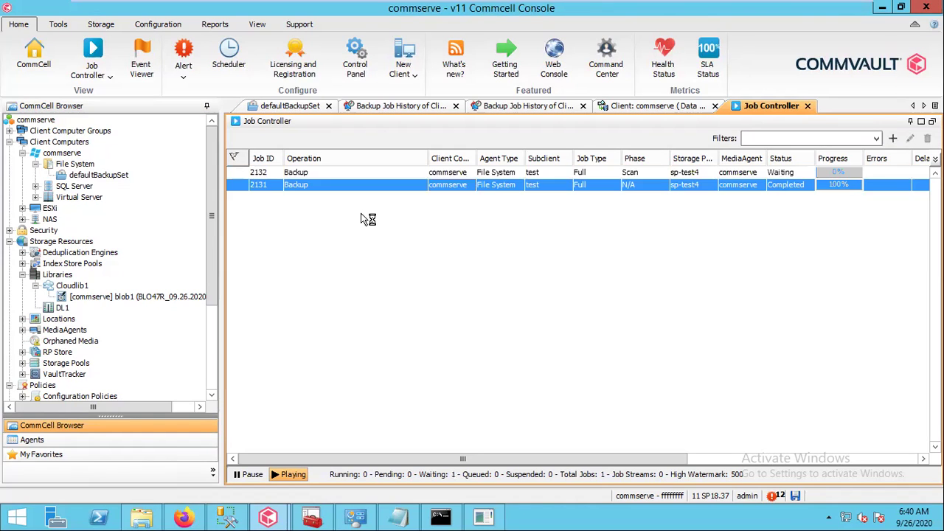
left_click(274, 174)
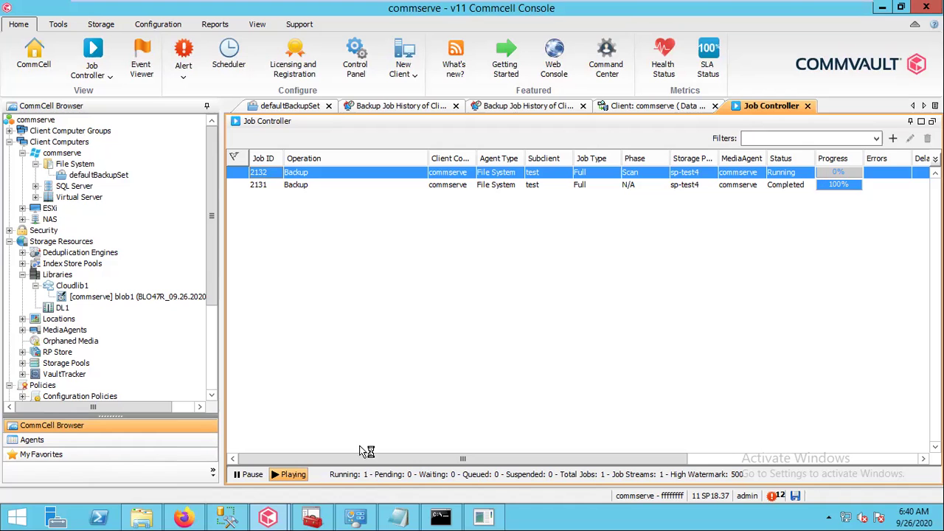
left_click(186, 519)
left_click(184, 519)
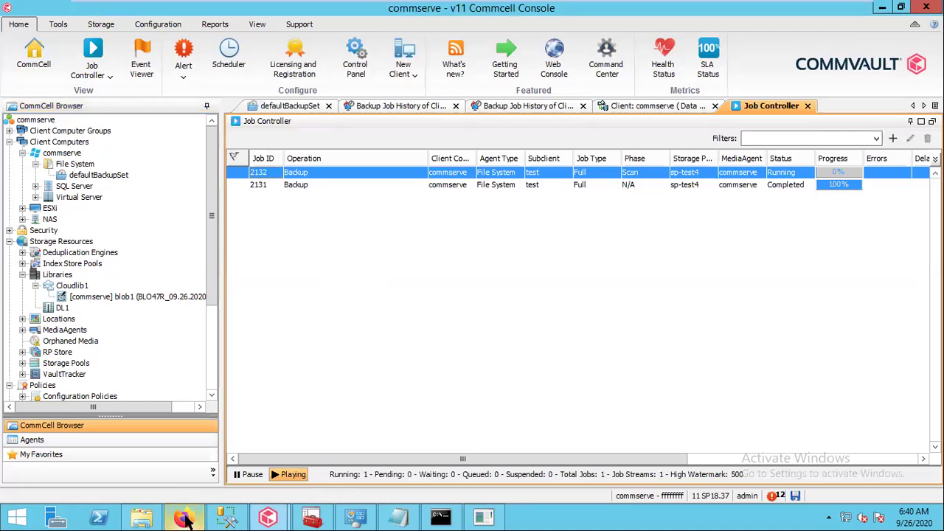
Launch GxTail from the ContentStore Base folder by jumping to it with 'gxt'
left_click(143, 519)
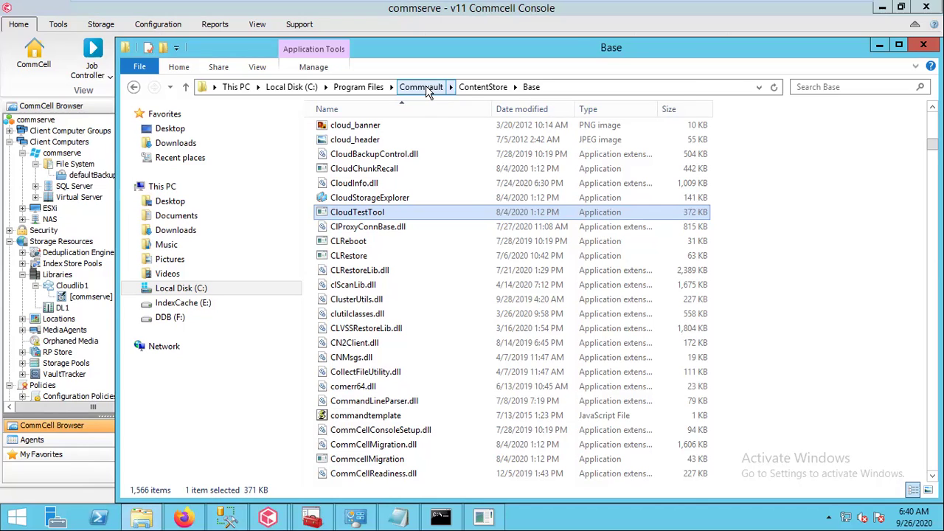
left_click(376, 261)
type("gxt")
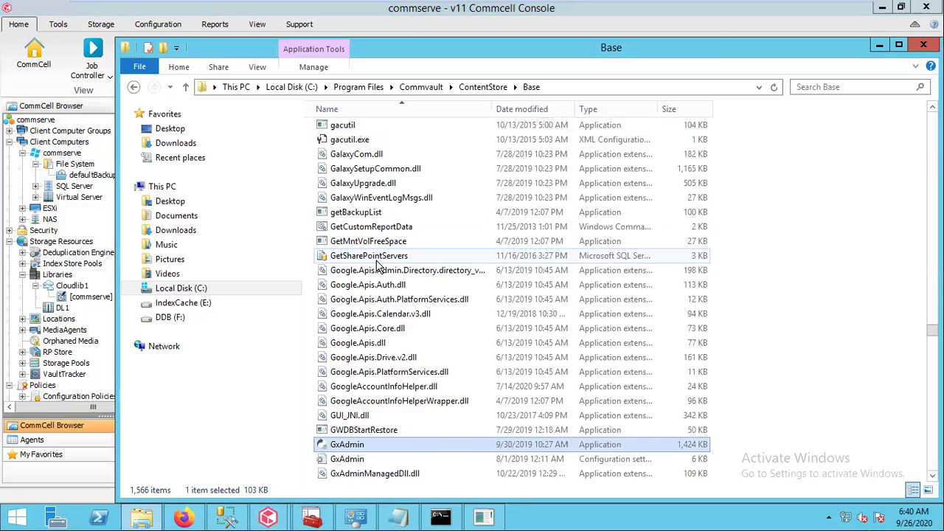
double_click(359, 125)
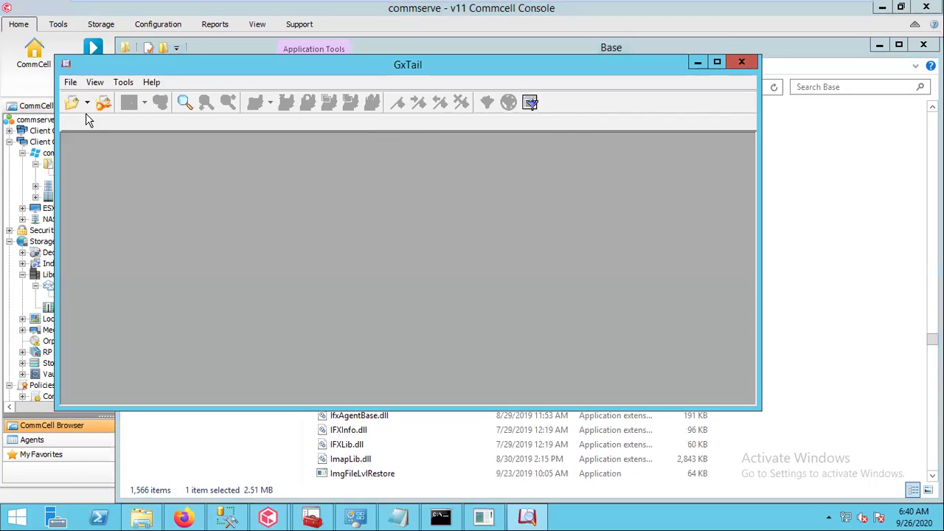
Open CloudTestTool.log from the Commvault Log Files folder in GxTail, maximized
left_click(87, 103)
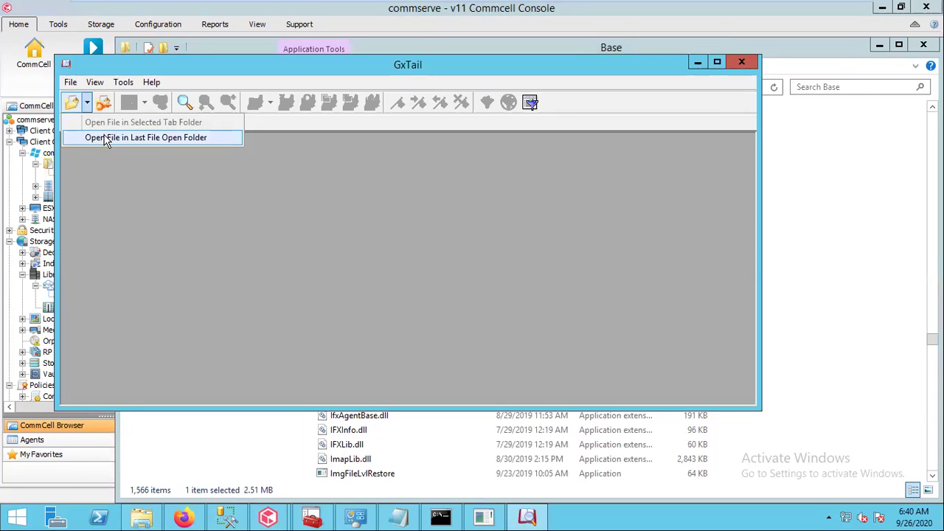
left_click(74, 86)
left_click(100, 120)
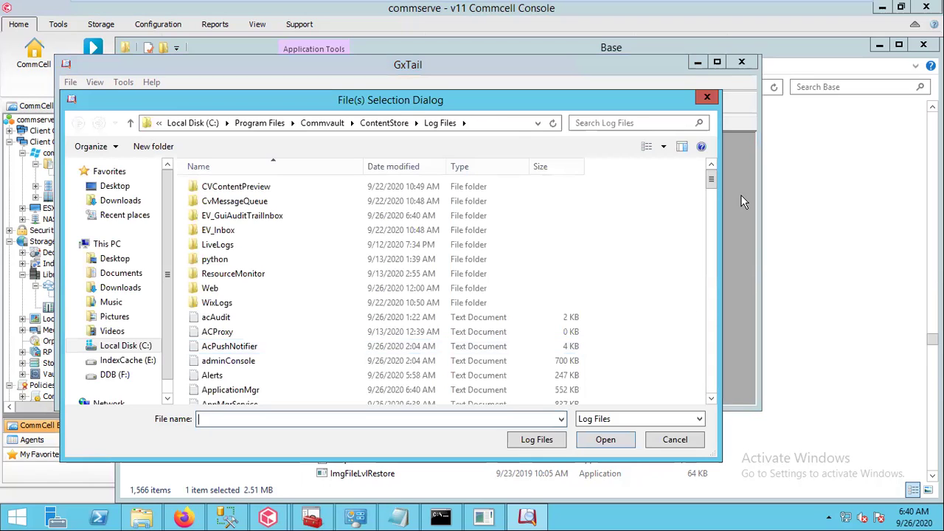
left_click_drag(713, 183, 714, 211)
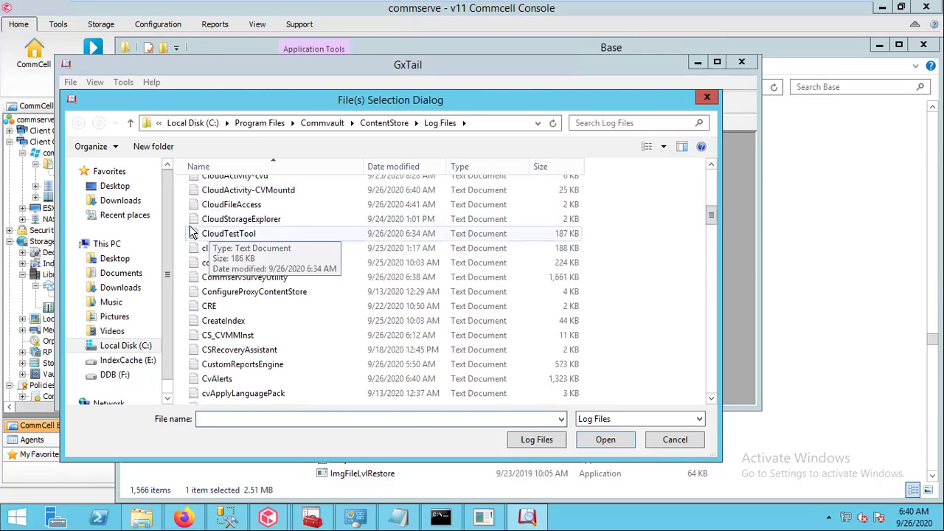
left_click(223, 235)
left_click(528, 442)
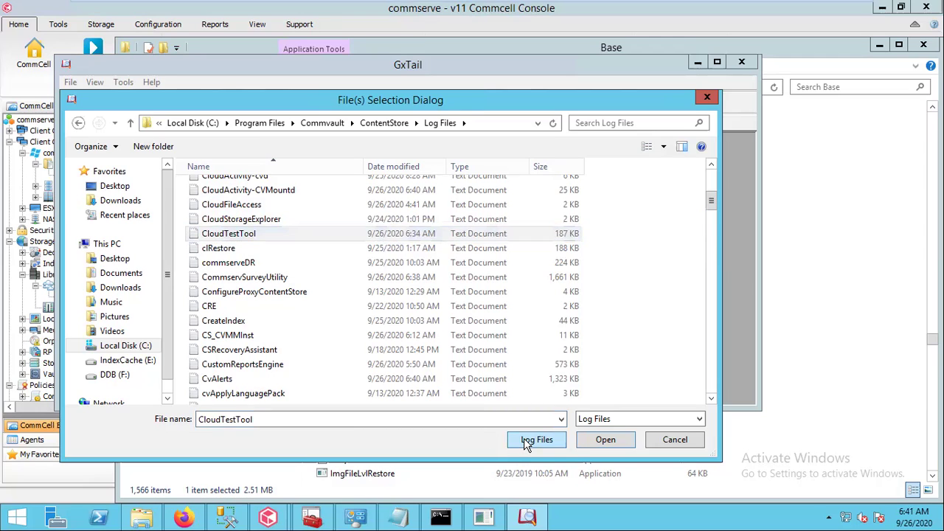
left_click(591, 441)
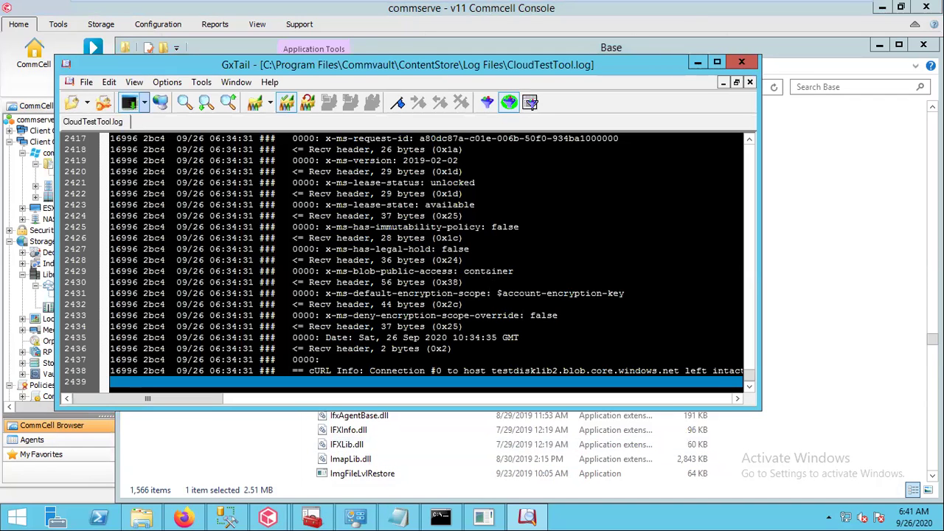
left_click(718, 64)
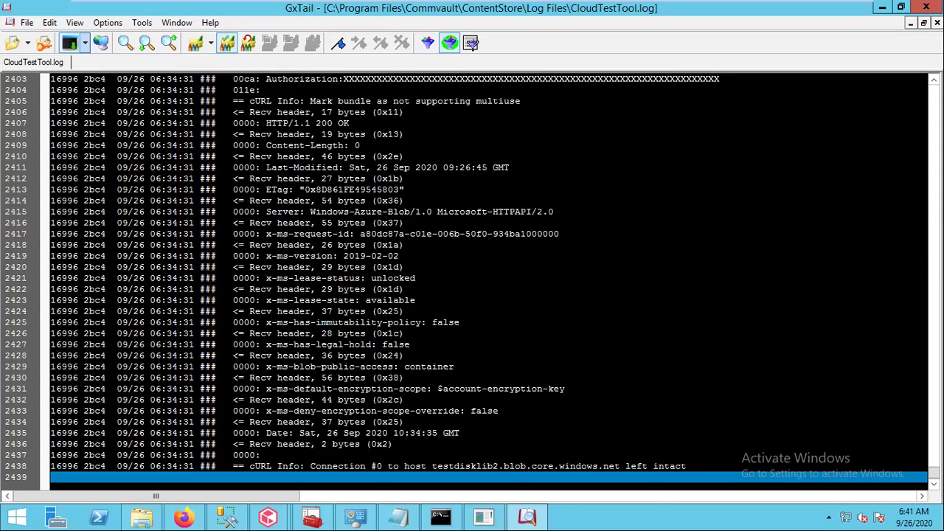
Scroll up through the certificate and TLS handshake lines to the 'Connected to' 172.168.1.4:443 line
left_click(934, 79)
left_click(934, 80)
left_click(934, 80)
left_click(934, 80)
left_click(934, 80)
left_click(934, 80)
left_click(934, 80)
left_click(934, 80)
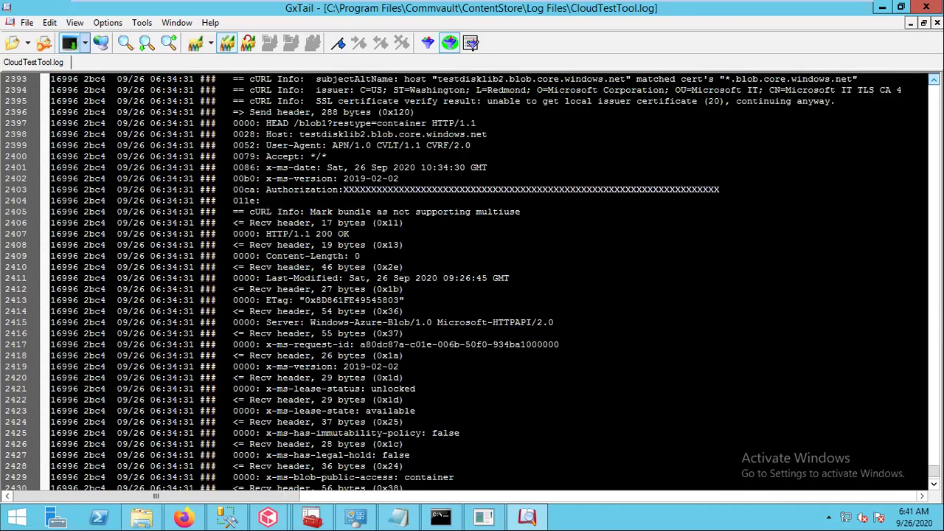
left_click(934, 80)
left_click(934, 79)
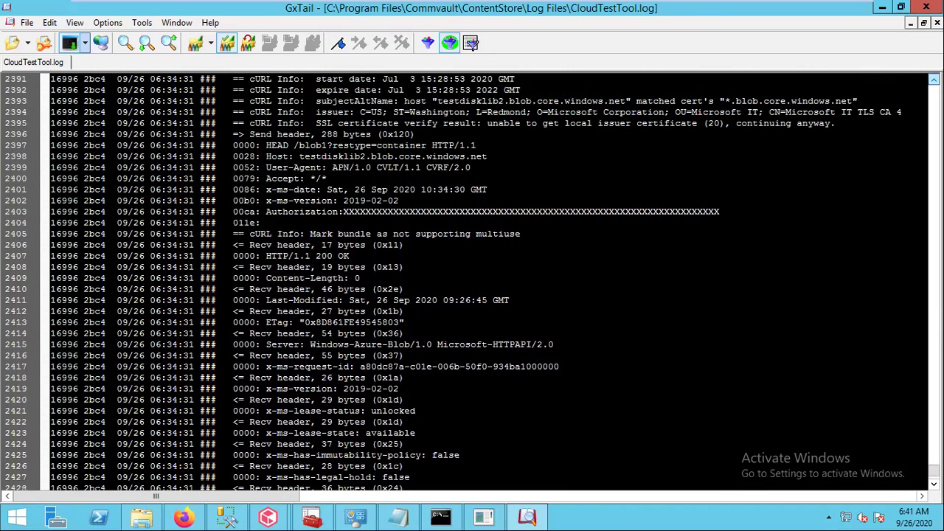
left_click(934, 80)
left_click(934, 80)
left_click(934, 79)
left_click(934, 80)
left_click(935, 79)
left_click(934, 80)
left_click(934, 80)
left_click(934, 79)
left_click(934, 80)
left_click(934, 79)
left_click(934, 80)
left_click(935, 79)
left_click(934, 80)
left_click(934, 80)
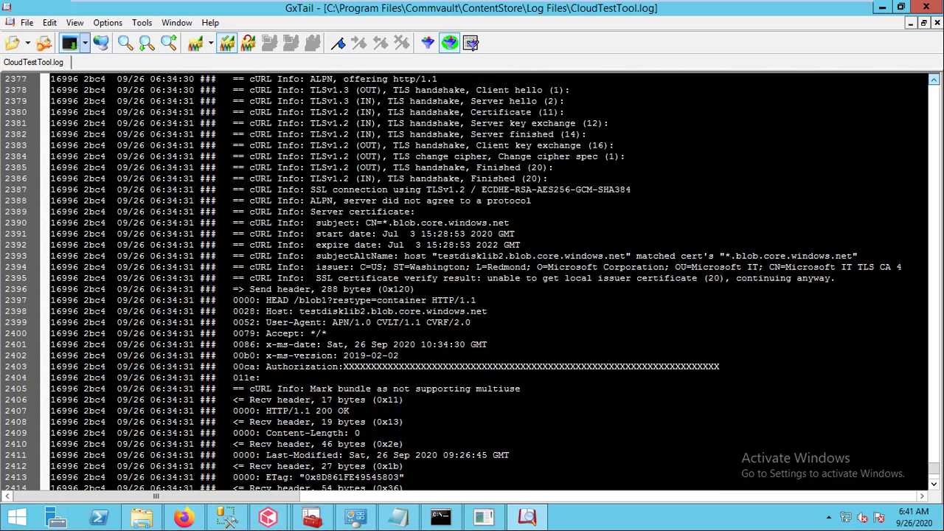
left_click(934, 79)
left_click(934, 79)
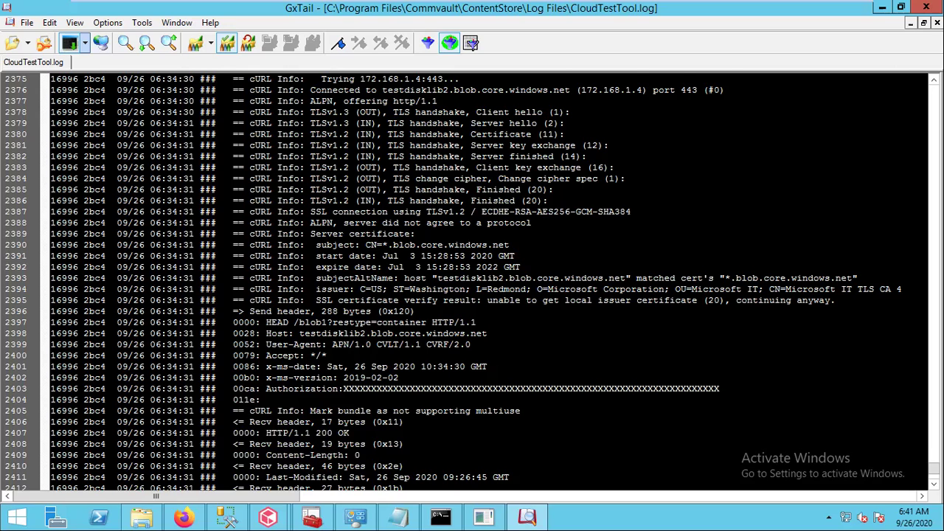
Minimize GxTail and Explorer, then review and close details of job 2132 and completed job 2131
left_click(886, 10)
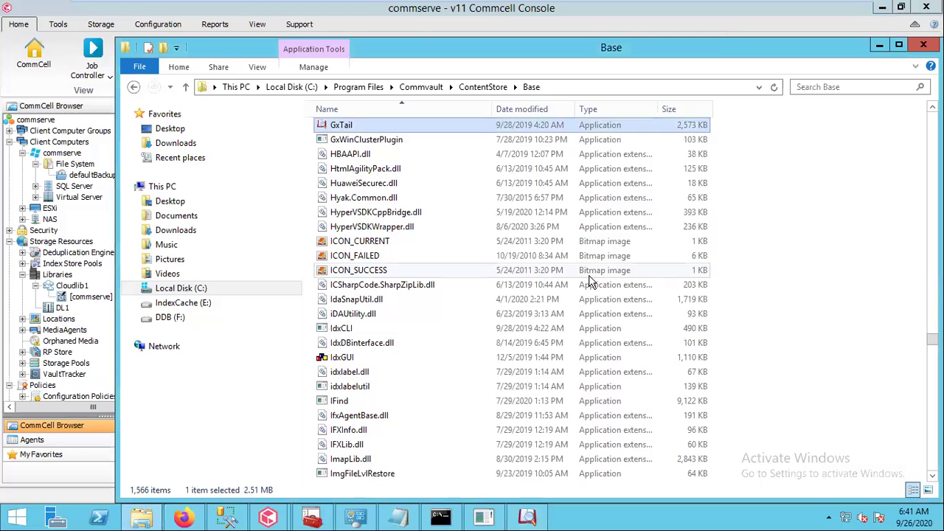
left_click(882, 49)
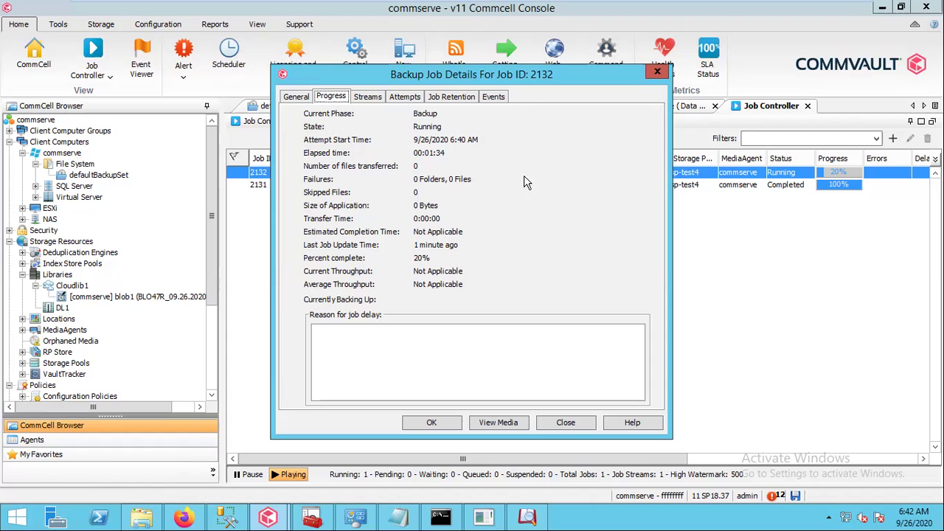
left_click_drag(537, 75, 588, 139)
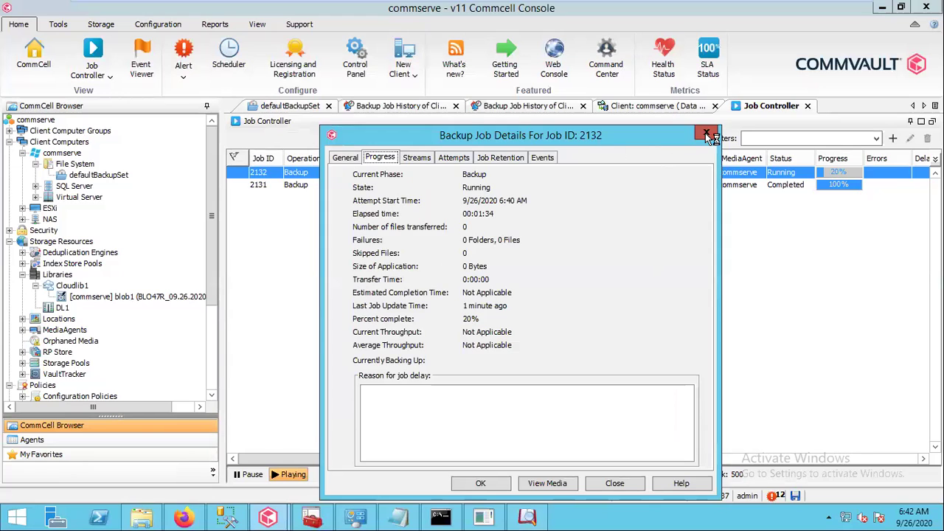
left_click(706, 134)
double_click(614, 186)
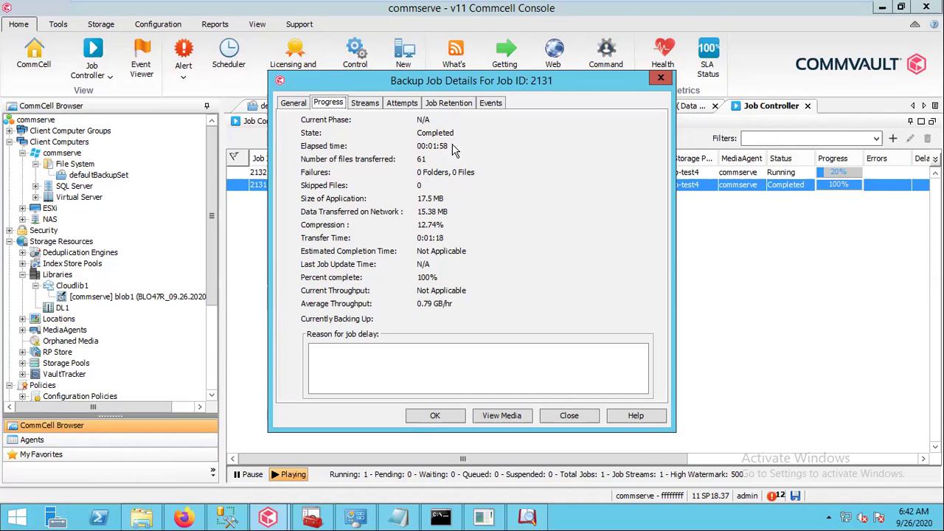
left_click(661, 80)
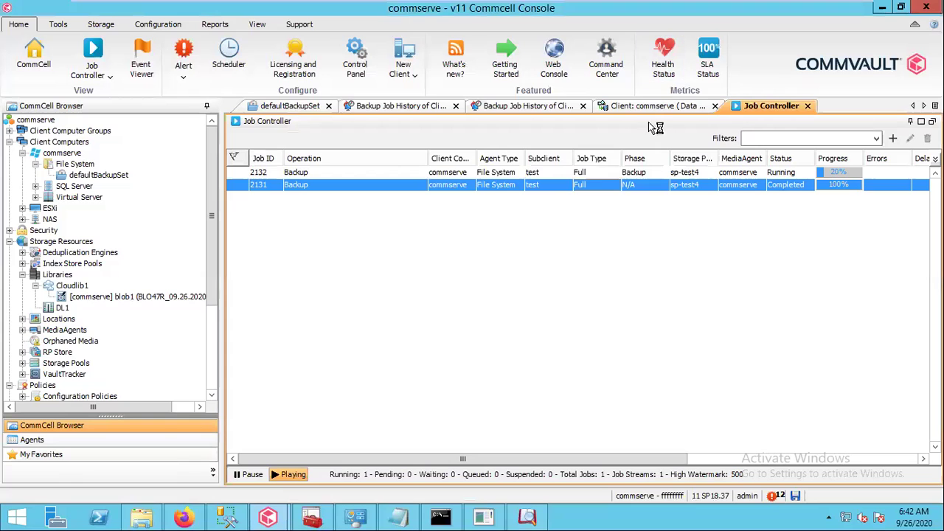
double_click(582, 171)
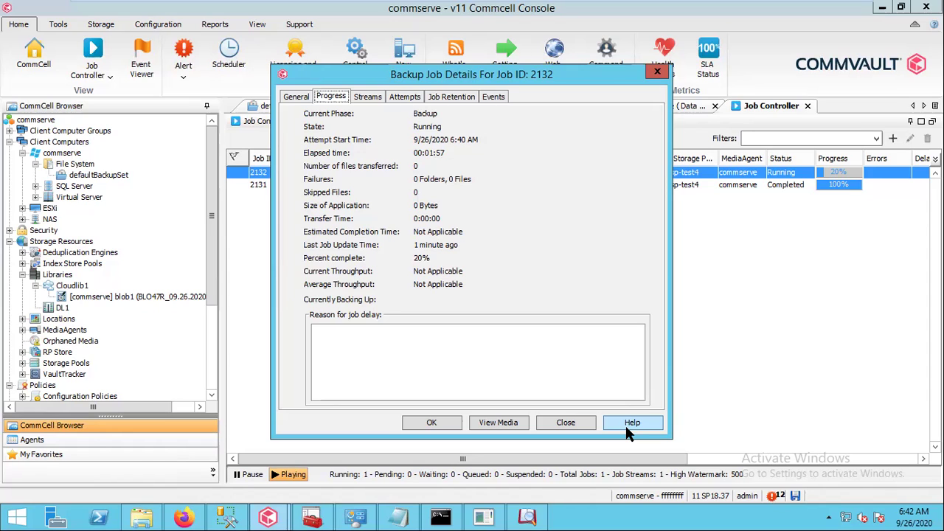
left_click(566, 423)
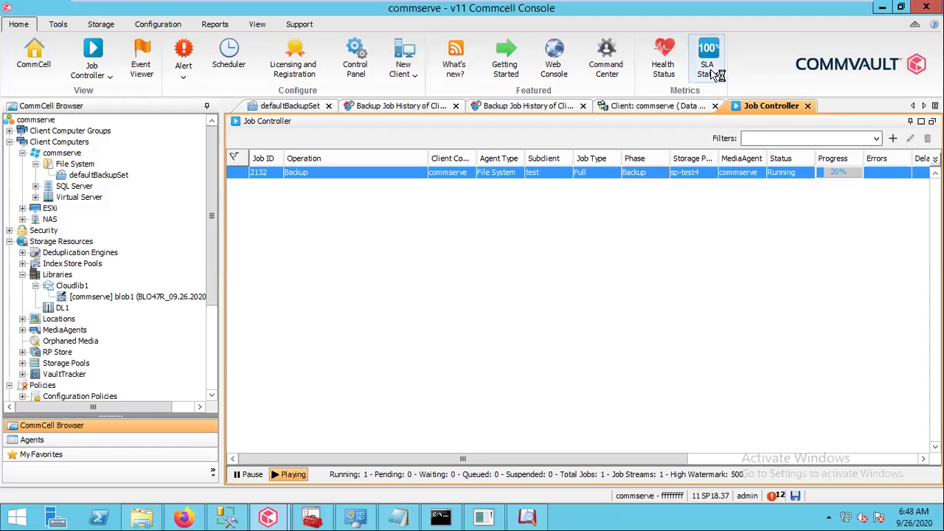
double_click(638, 173)
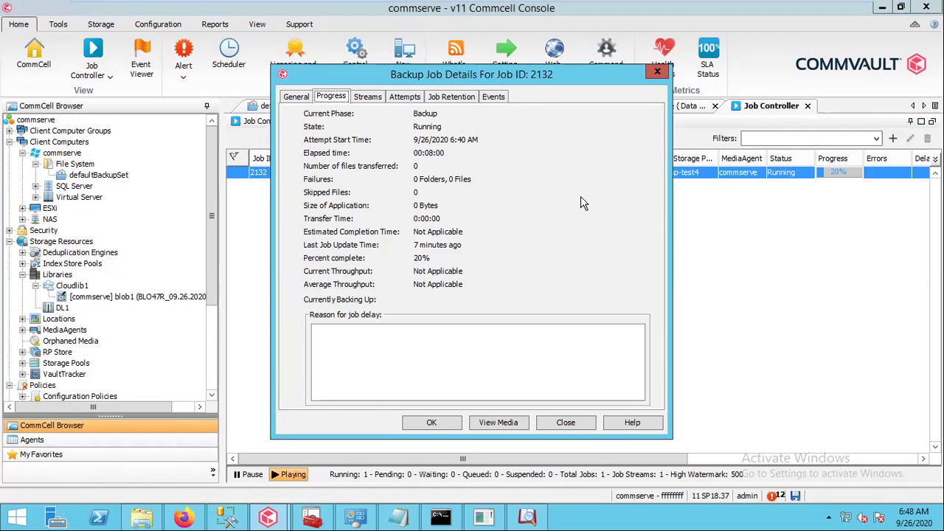
left_click(367, 98)
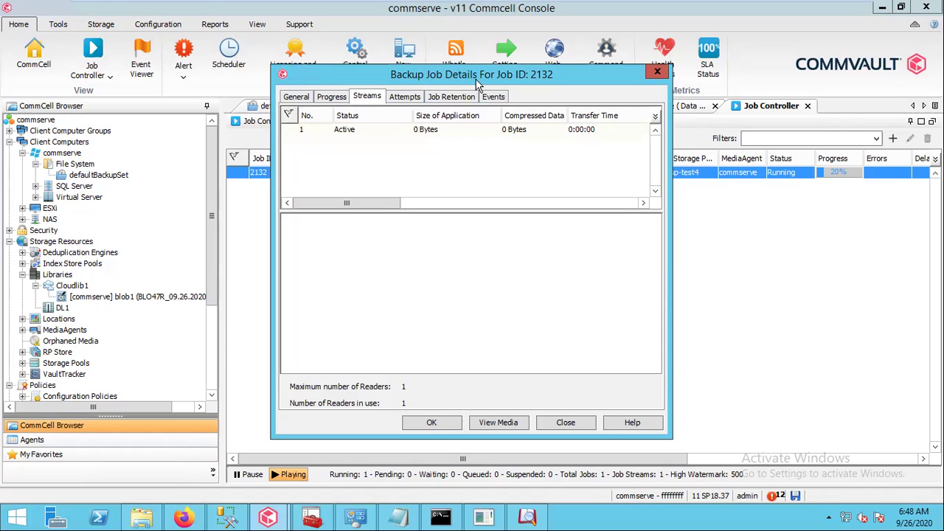
left_click_drag(476, 83, 480, 60)
left_click(405, 70)
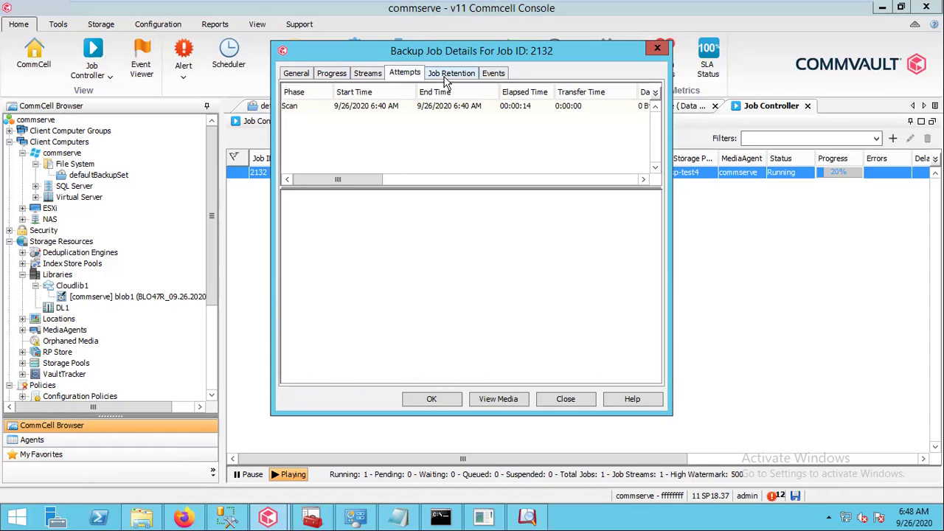
left_click(447, 77)
left_click(300, 81)
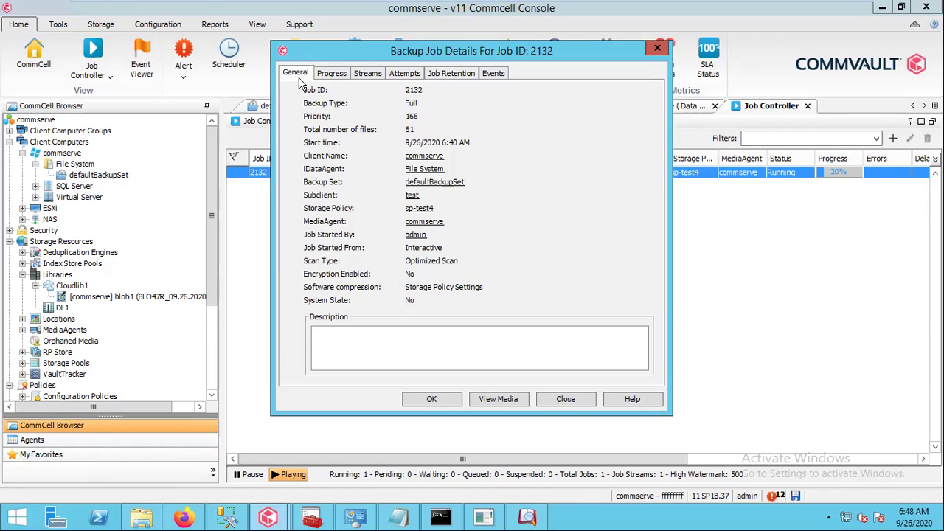
left_click(658, 49)
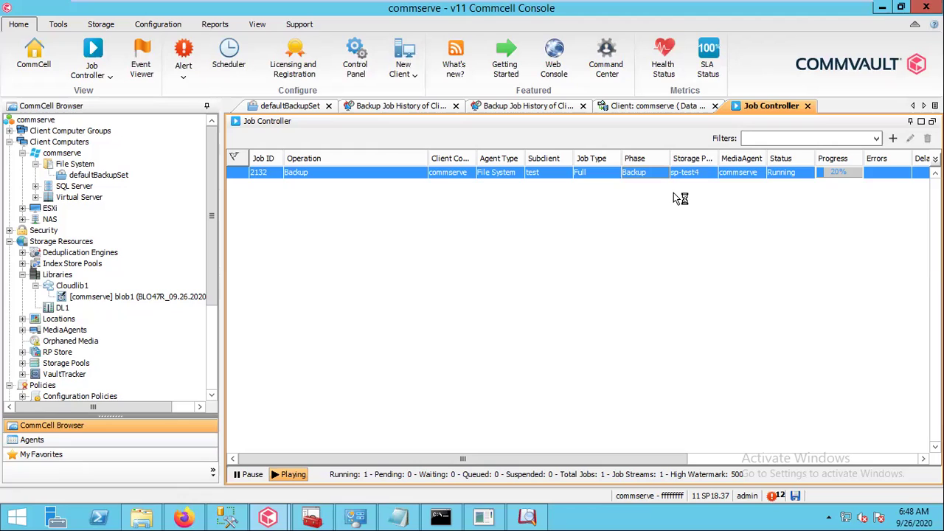